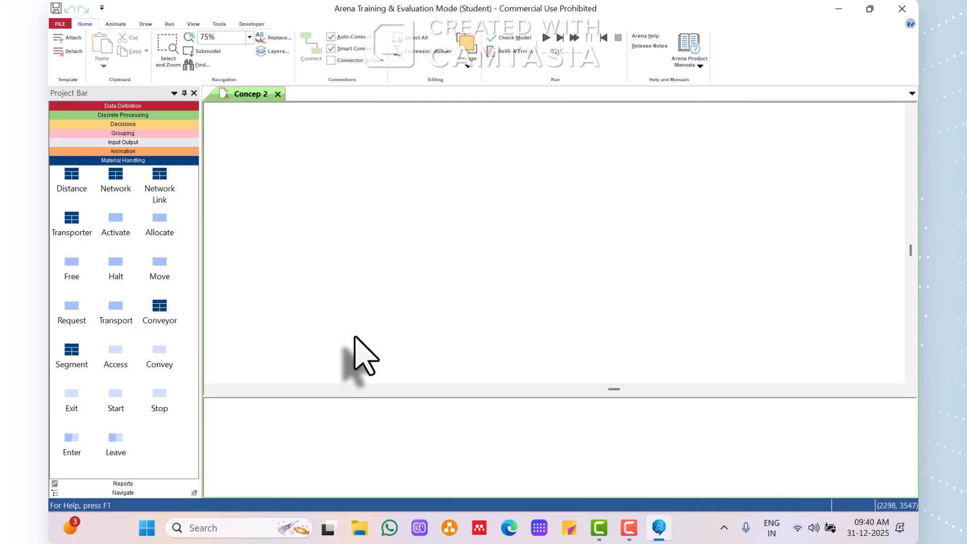
Place two Create modules one above the other near the start of the flowchart, with the model view at 100% zoom.
click(126, 115)
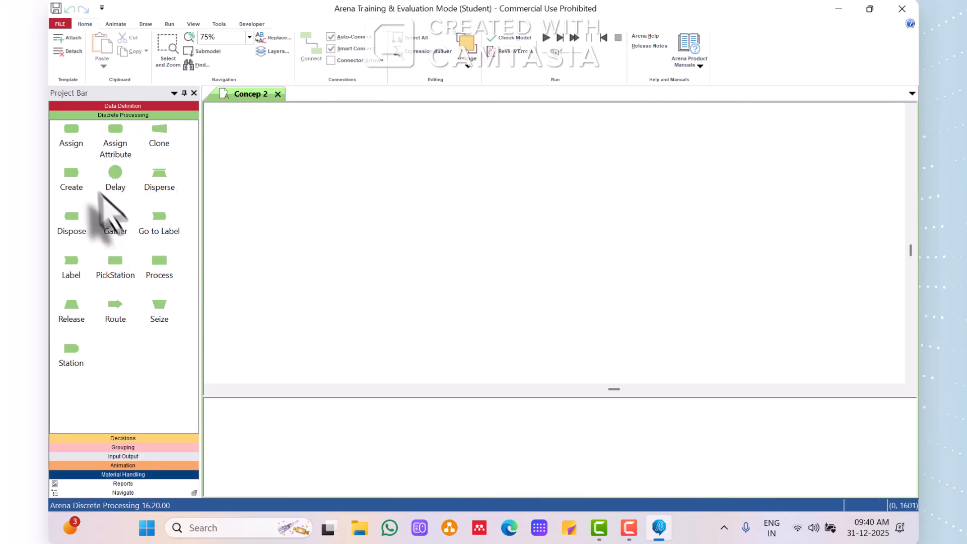
click(71, 173)
drag(71, 174, 243, 138)
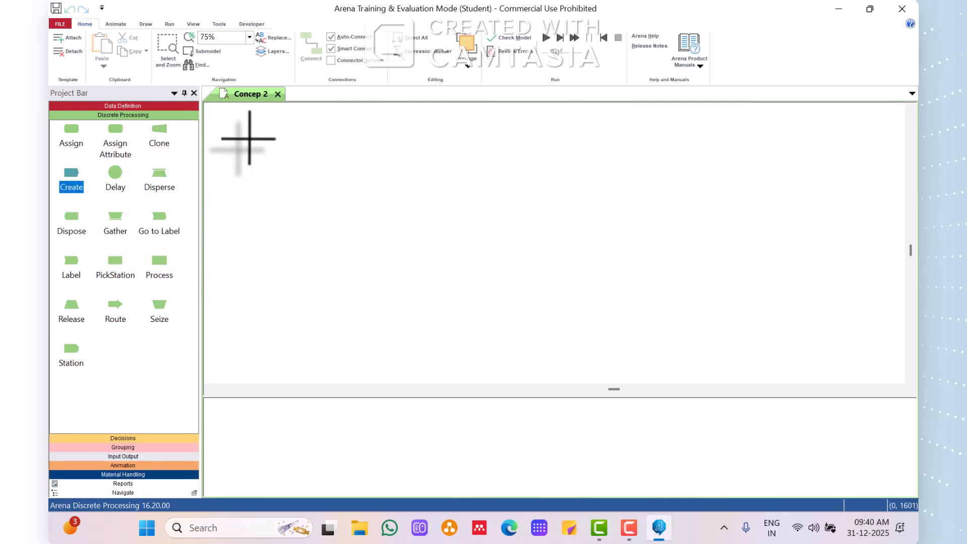
click(249, 37)
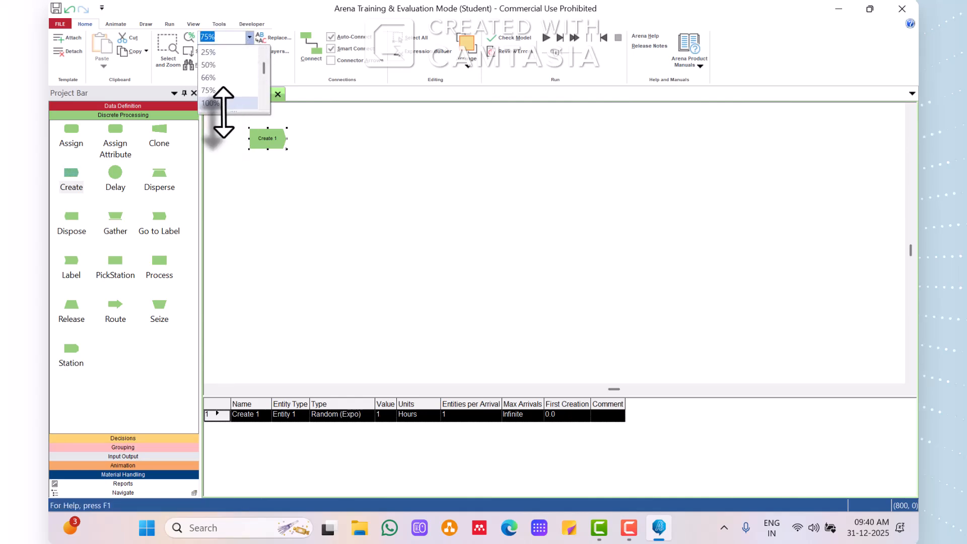
click(224, 107)
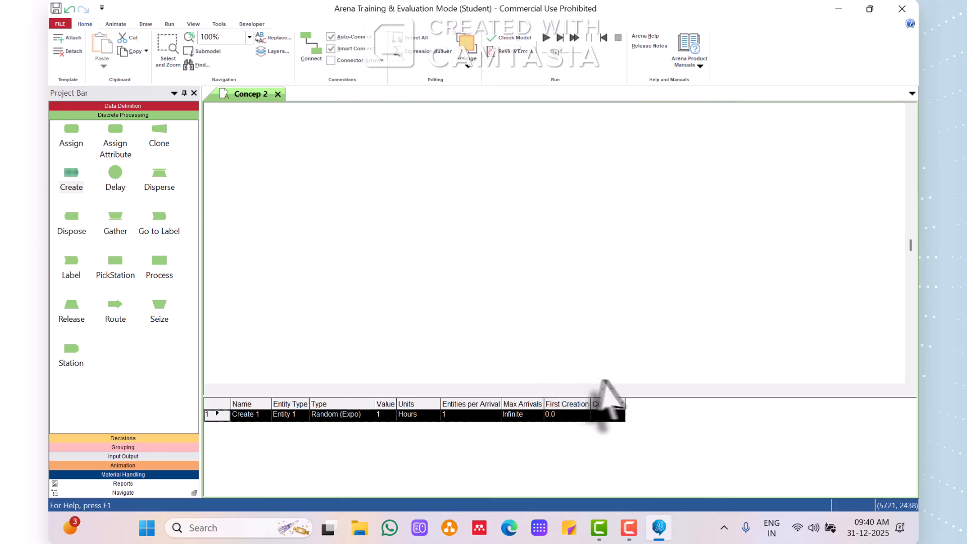
mouse_move(604, 390)
mouse_down()
mouse_move(565, 389)
mouse_move(587, 397)
mouse_up()
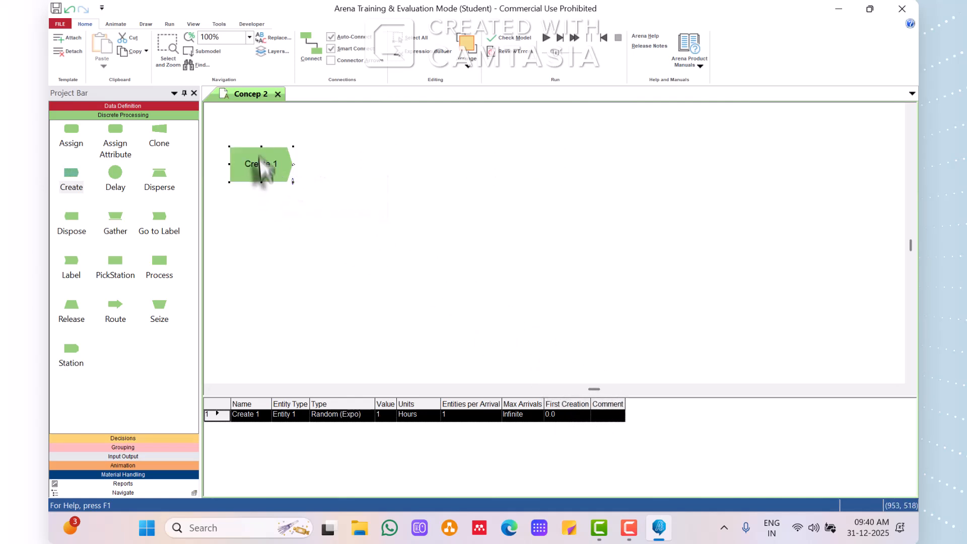
drag(263, 168, 263, 135)
click(280, 206)
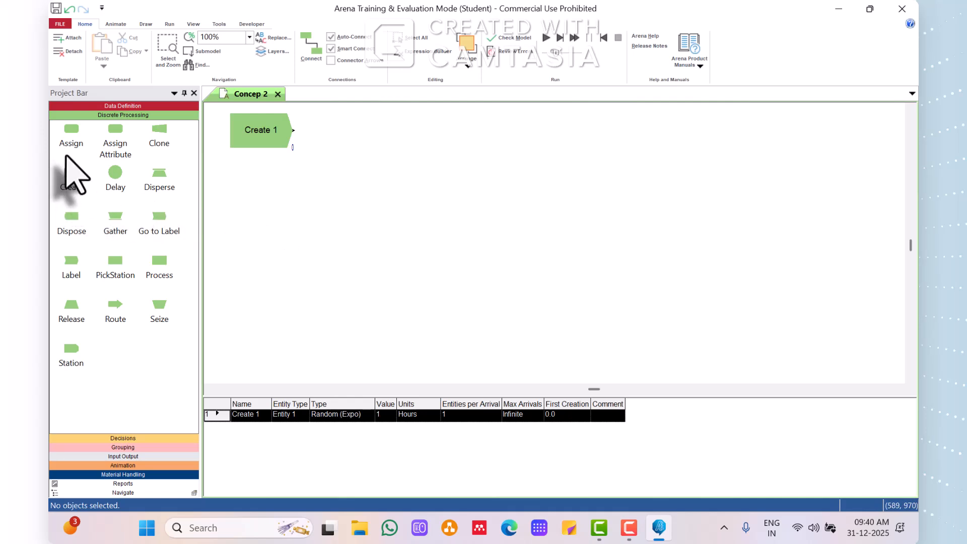
drag(75, 175, 233, 270)
Name the upper Create module Part A and set its time between arrivals to 5 minutes.
double_click(264, 126)
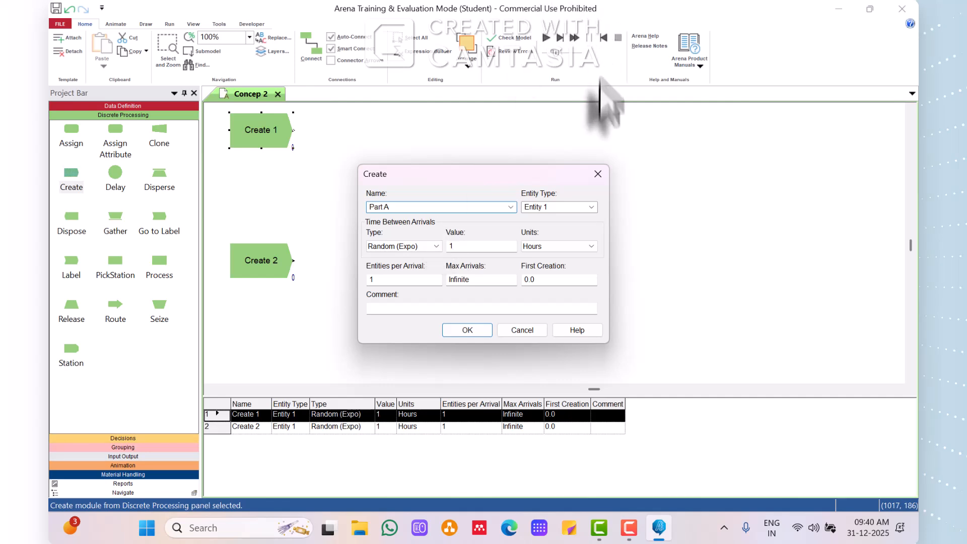
double_click(455, 246)
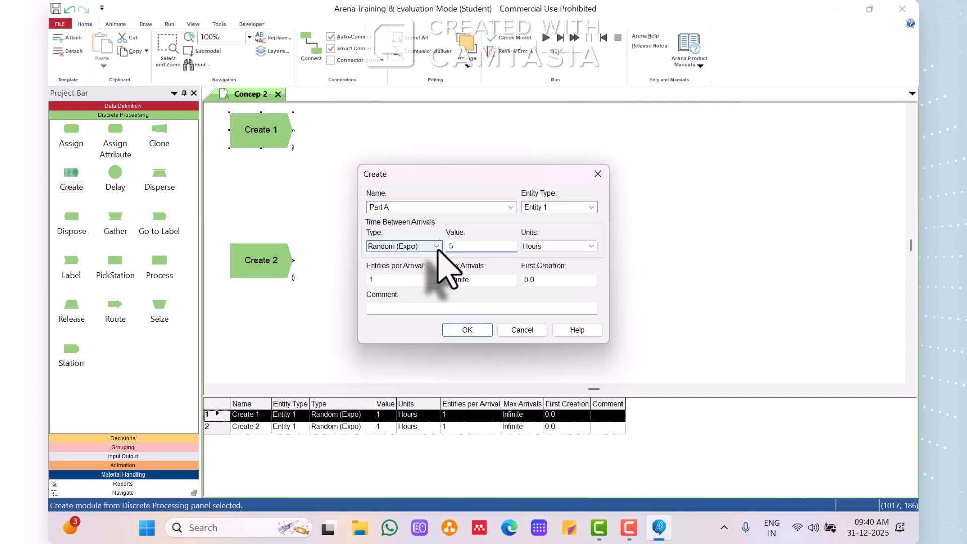
text(5)
click(579, 246)
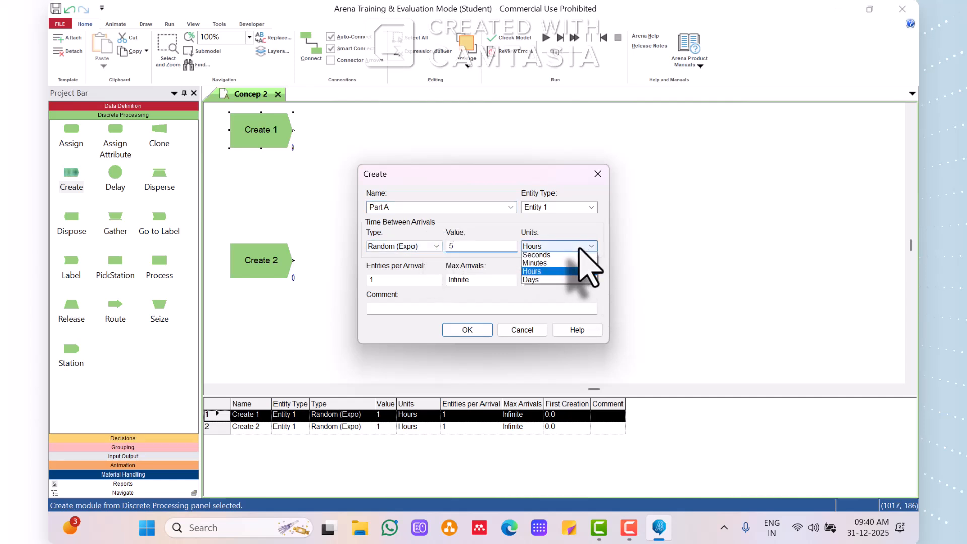
click(551, 265)
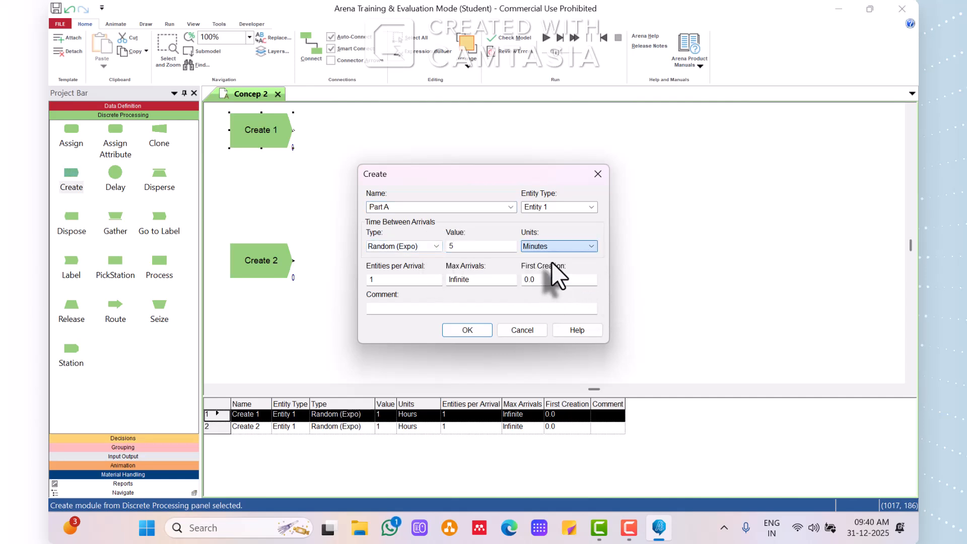
click(473, 330)
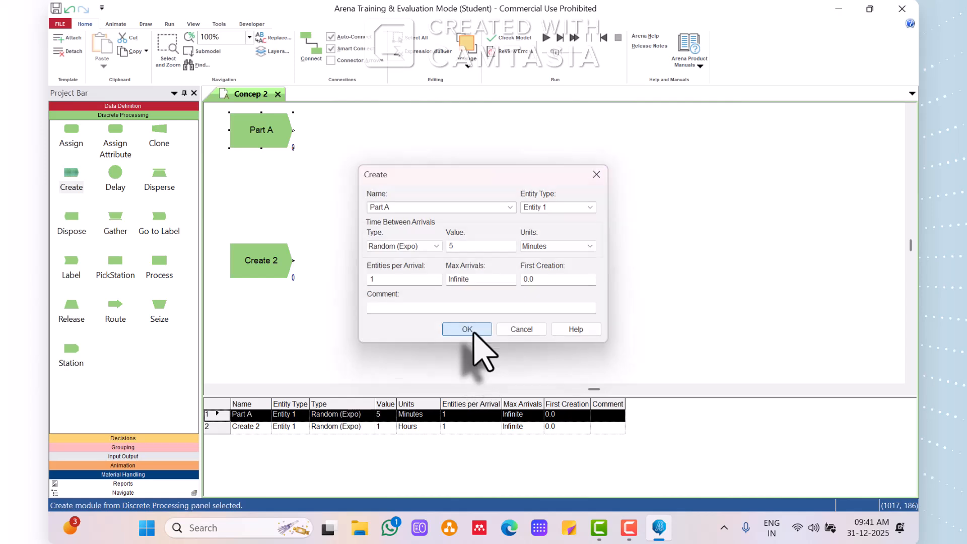
Name the lower Create module Part B, with a time between arrivals of 30 minutes and 4 entities per arrival.
double_click(243, 262)
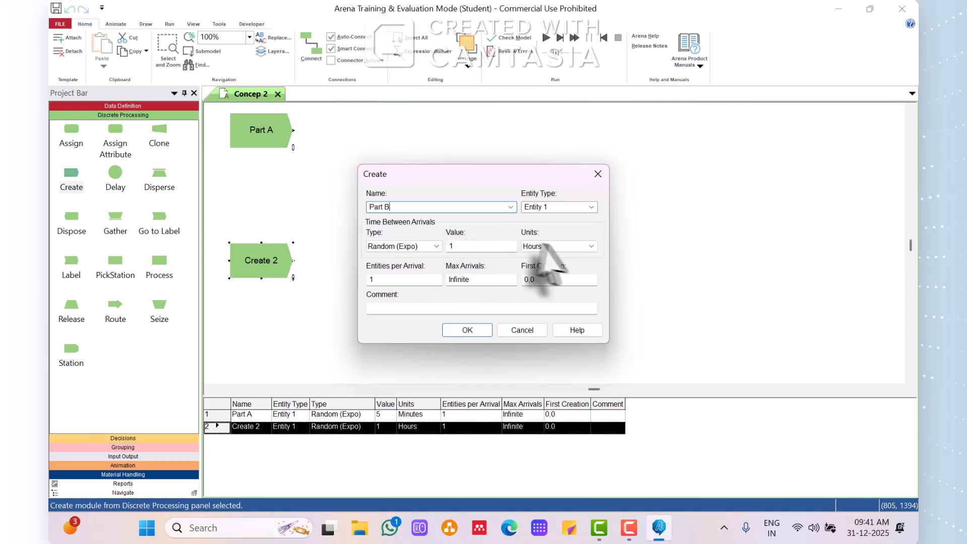
click(541, 265)
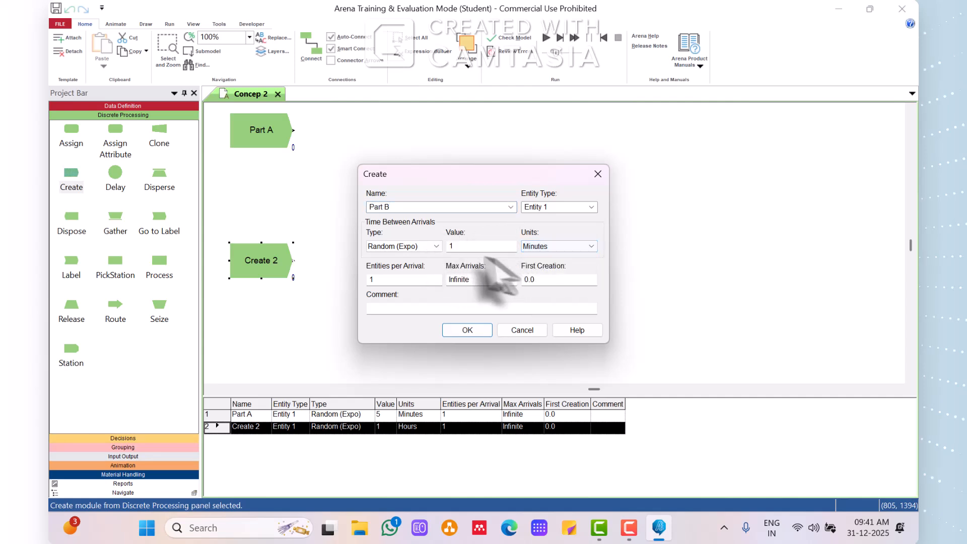
drag(455, 246, 395, 245)
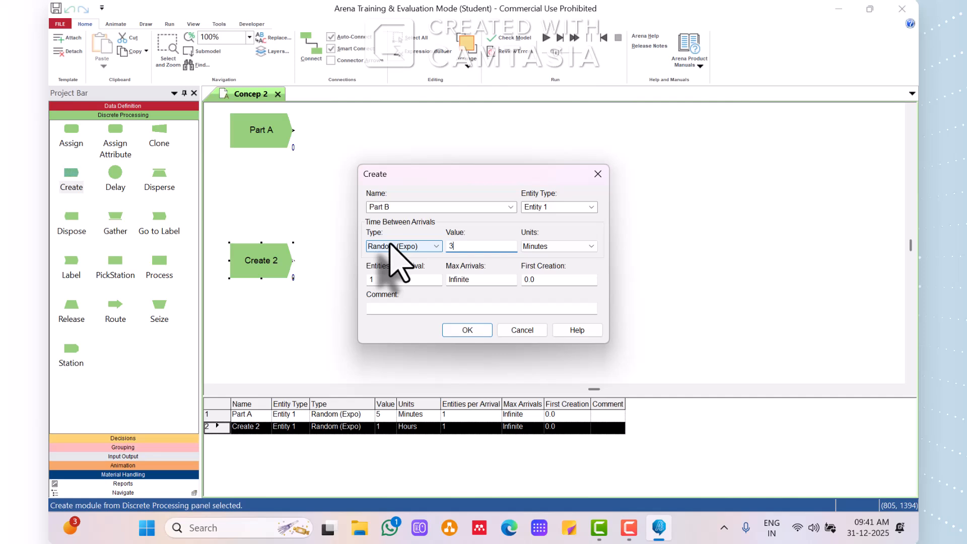
text(30)
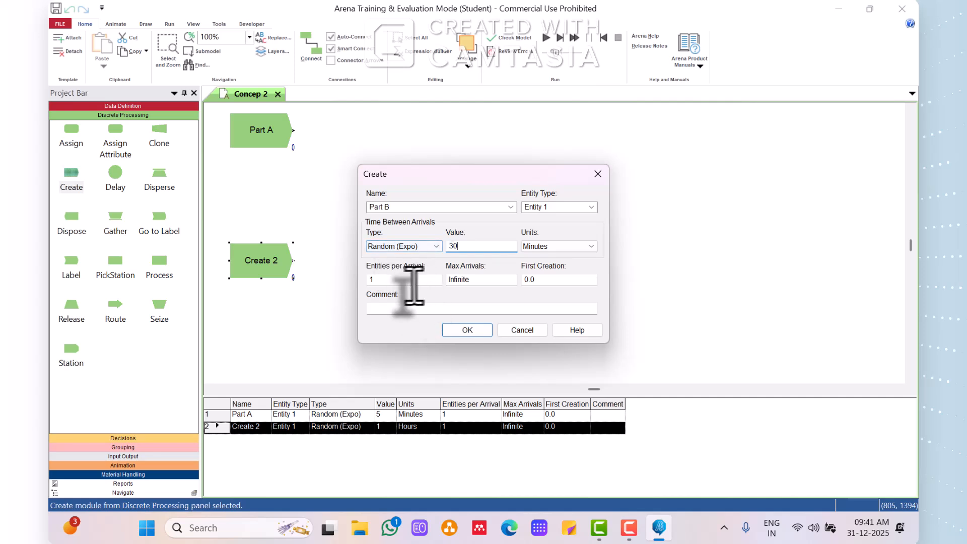
double_click(373, 282)
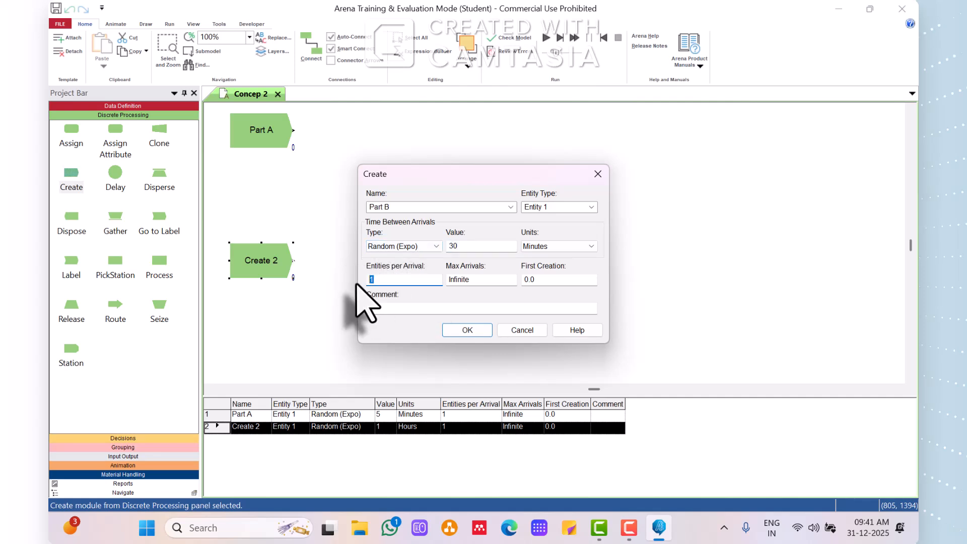
click(470, 330)
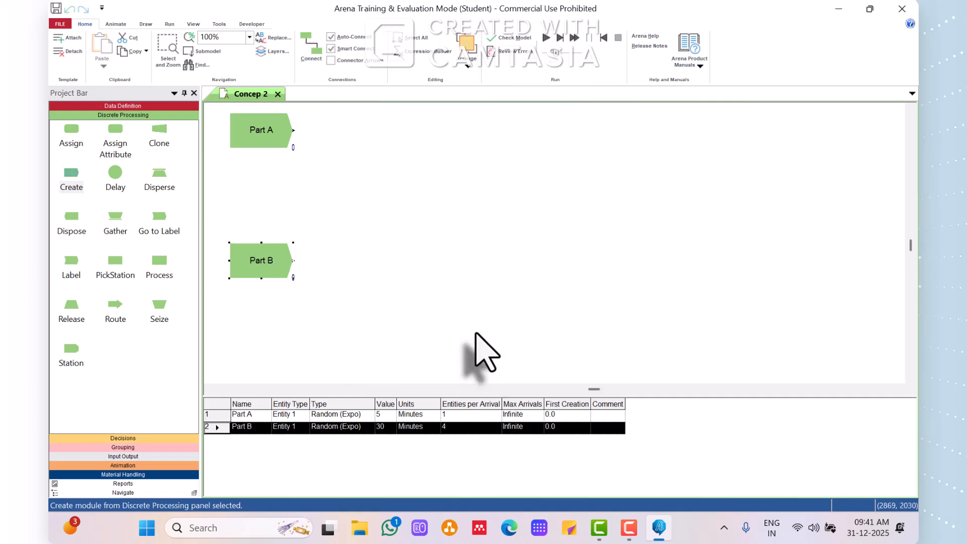
Place an Assign module beside each of Part A and Part B, and remove the connection between the two Assign modules.
click(73, 133)
click(118, 141)
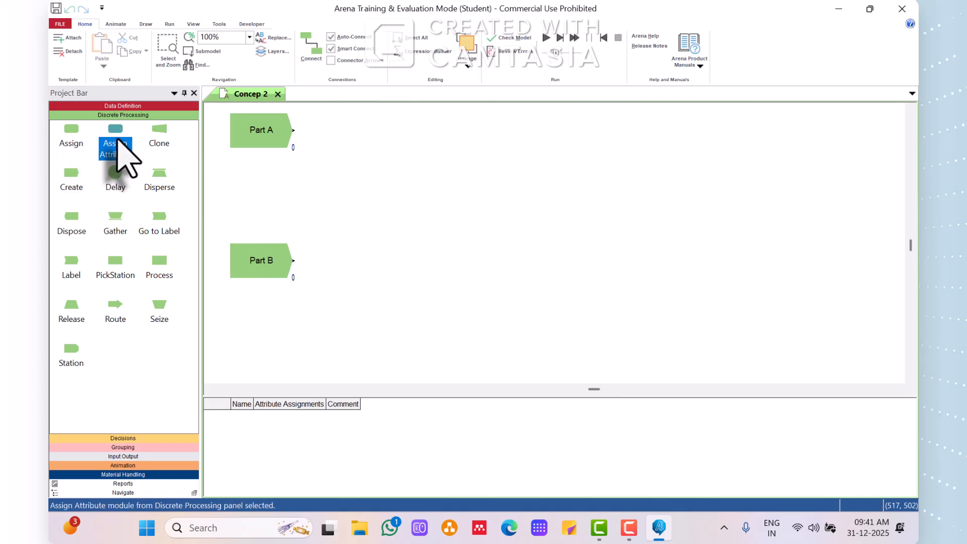
click(74, 132)
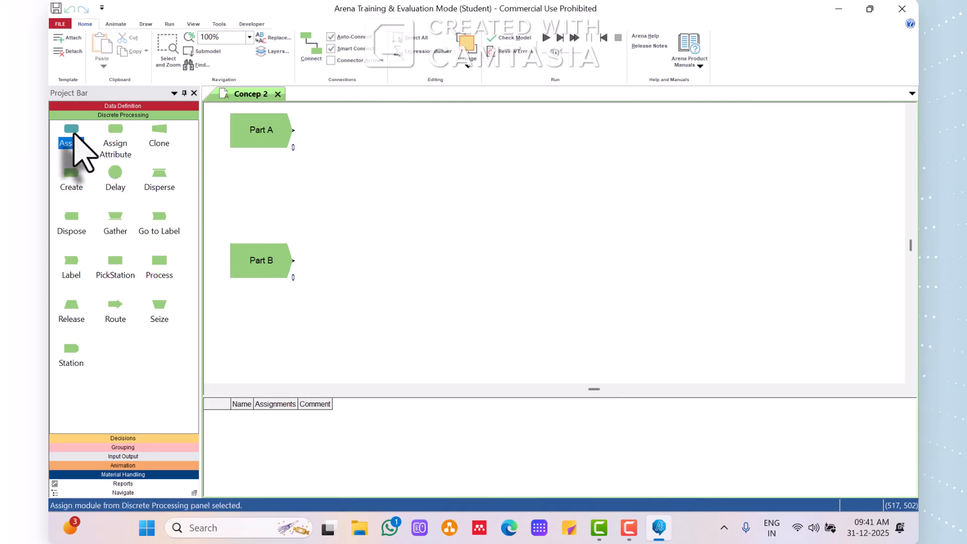
drag(73, 133, 319, 176)
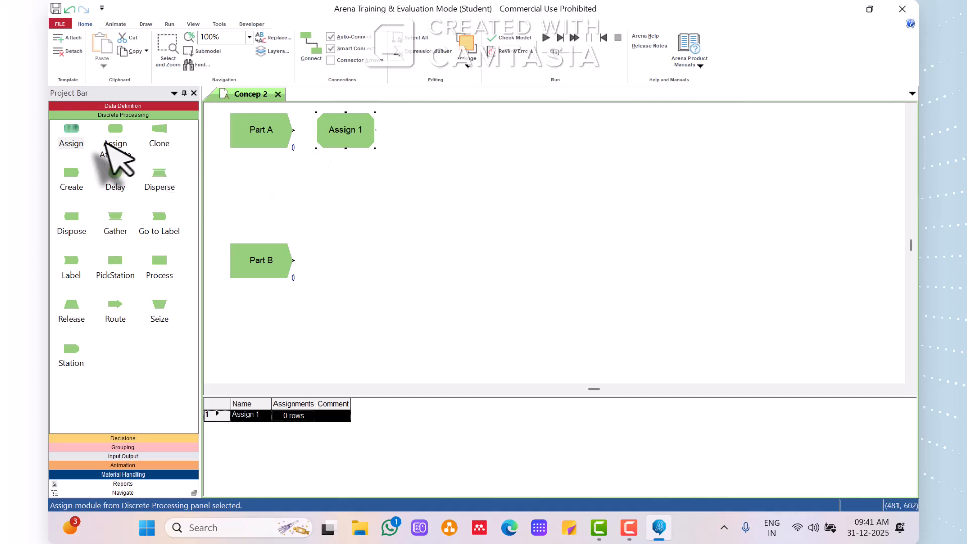
drag(73, 135, 317, 264)
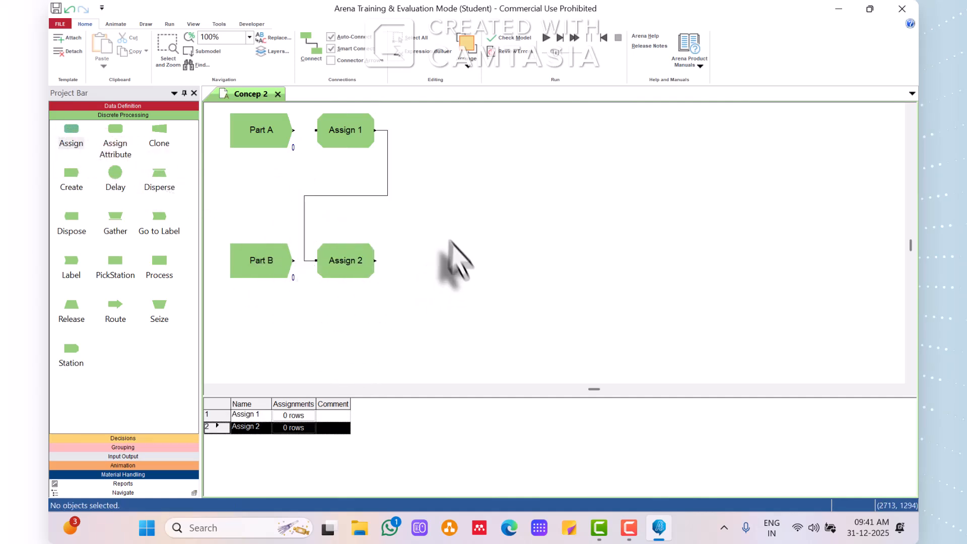
click(380, 195)
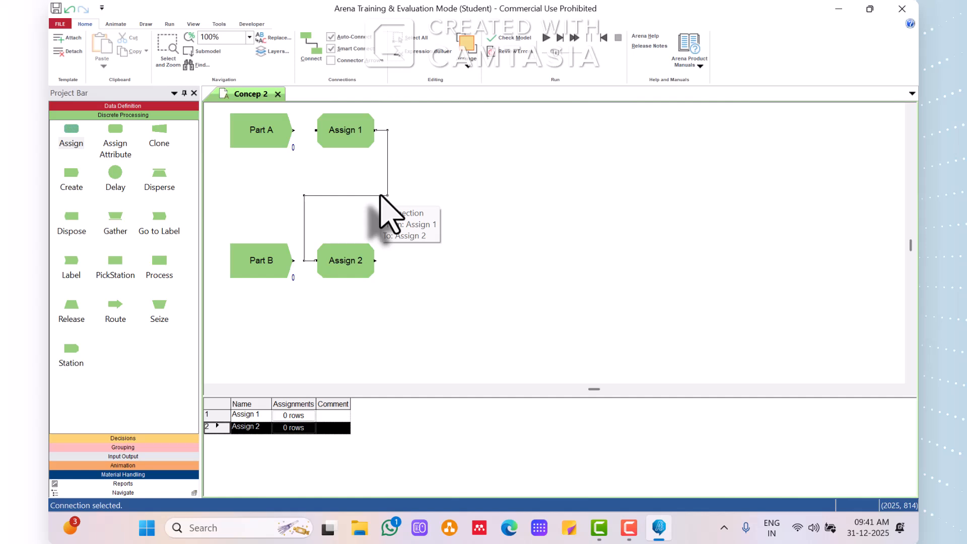
Add an Entity Type assignment with Entity 1 to the Assign module beside Part A.
double_click(364, 133)
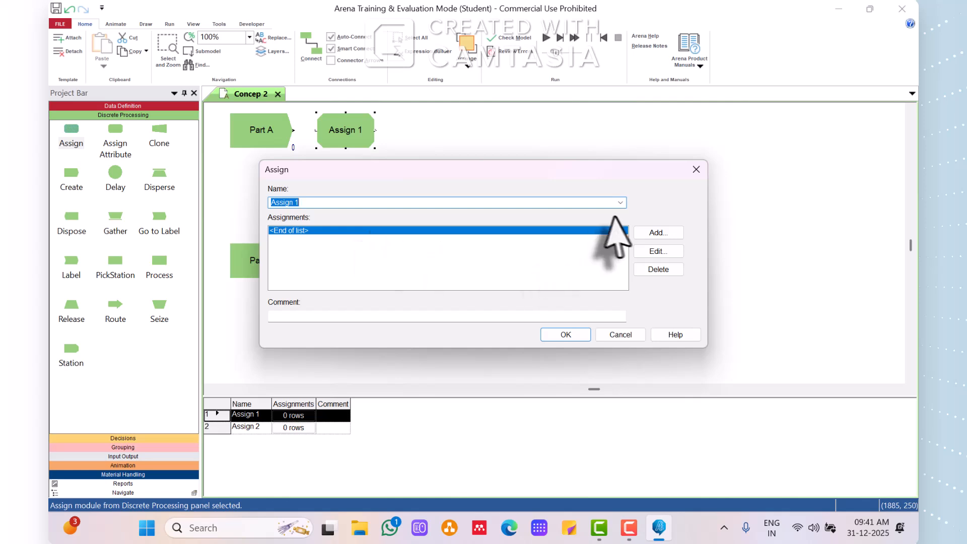
click(651, 234)
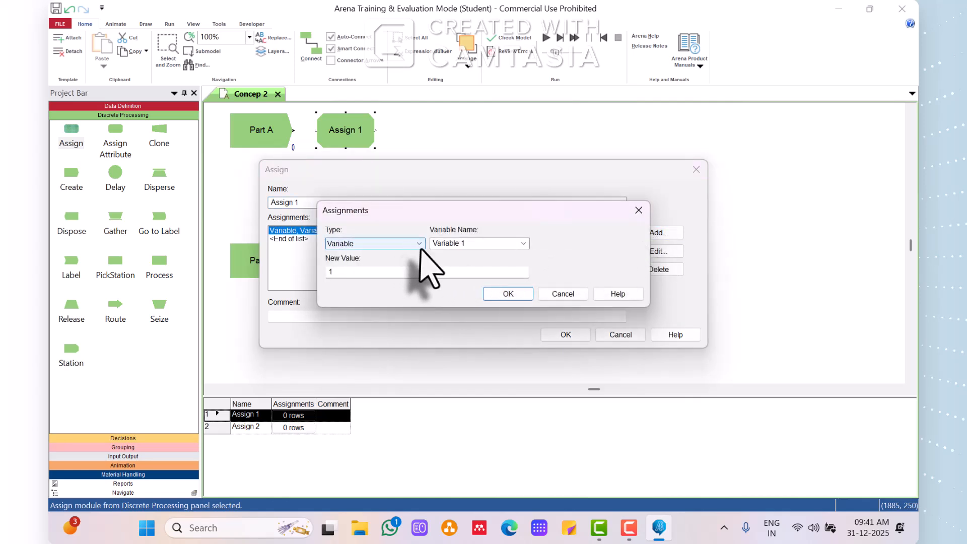
click(417, 245)
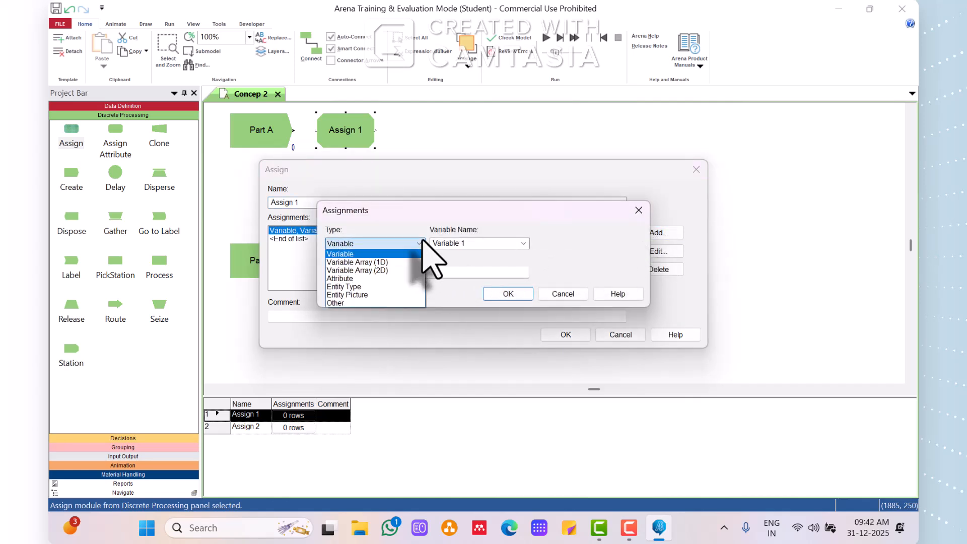
click(395, 287)
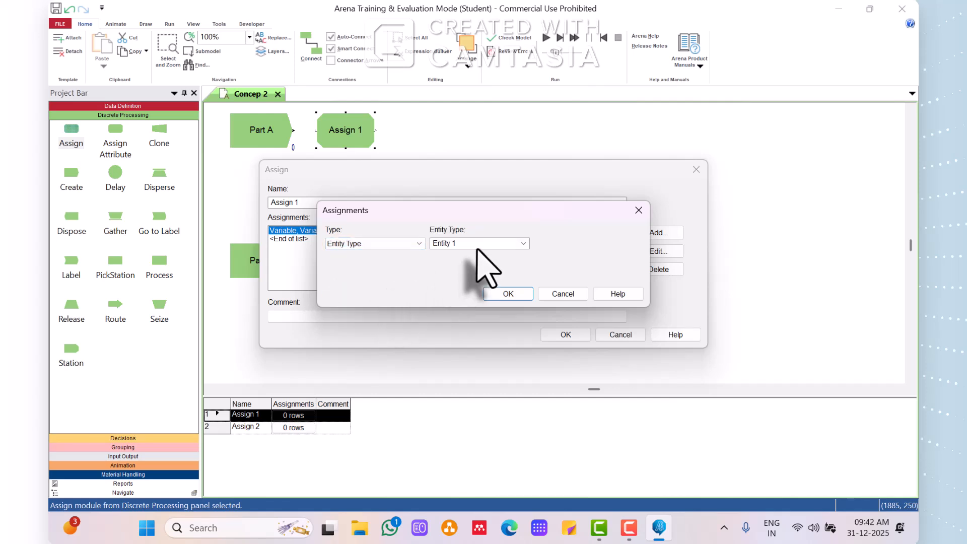
click(506, 293)
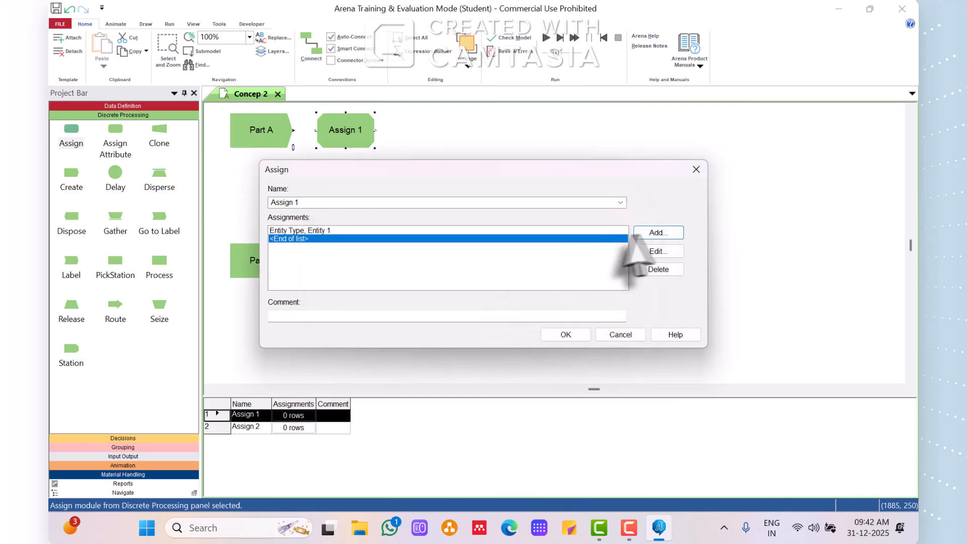
Add an Entity Picture assignment using Picture.Blue Ball to the Assign 1 module.
click(667, 233)
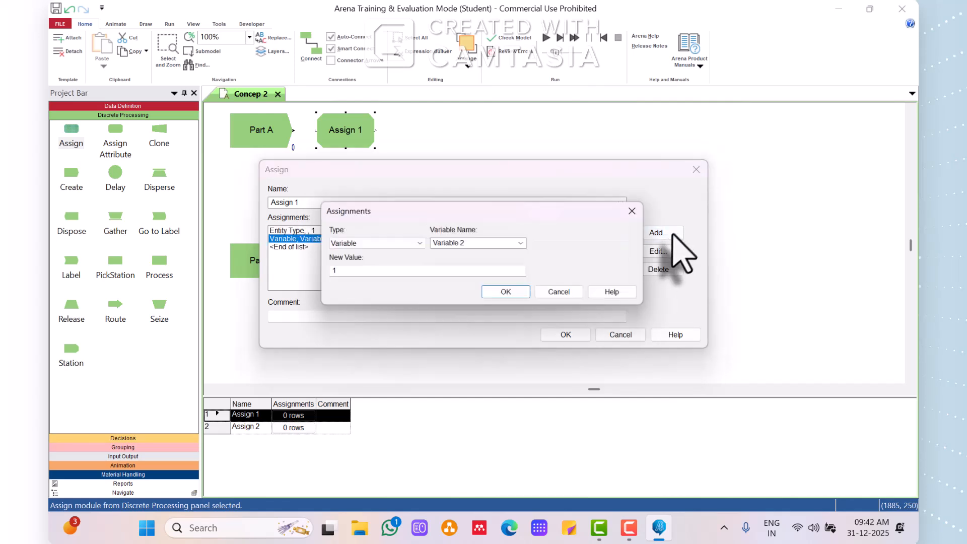
click(419, 243)
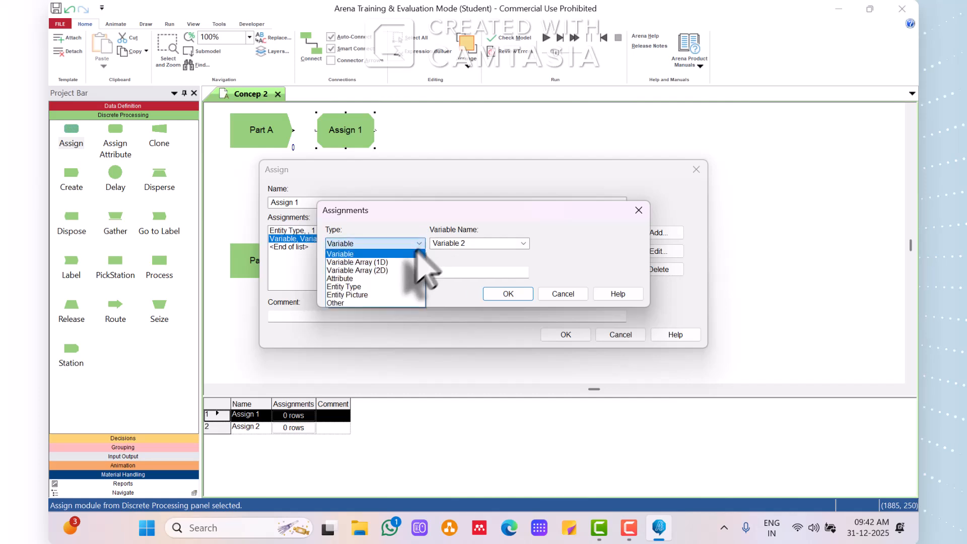
click(384, 295)
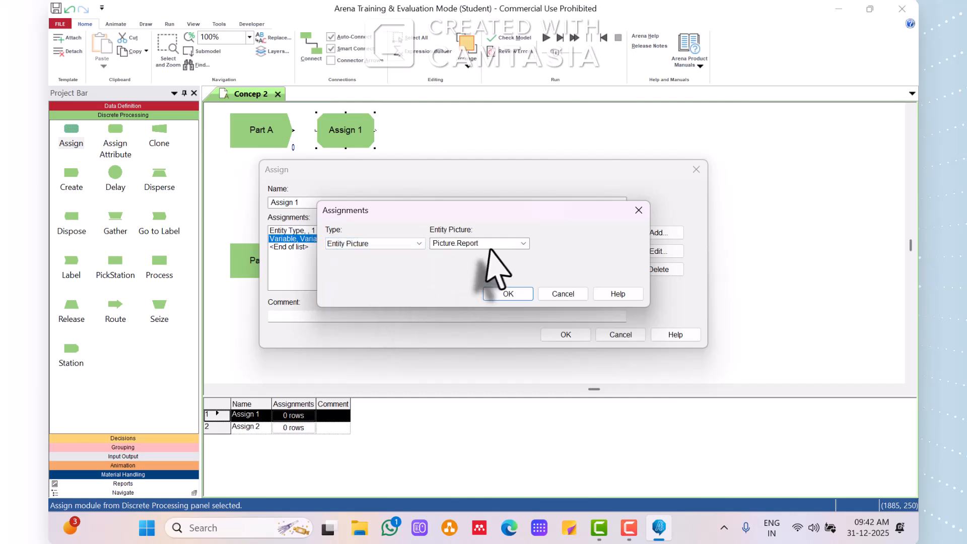
click(524, 243)
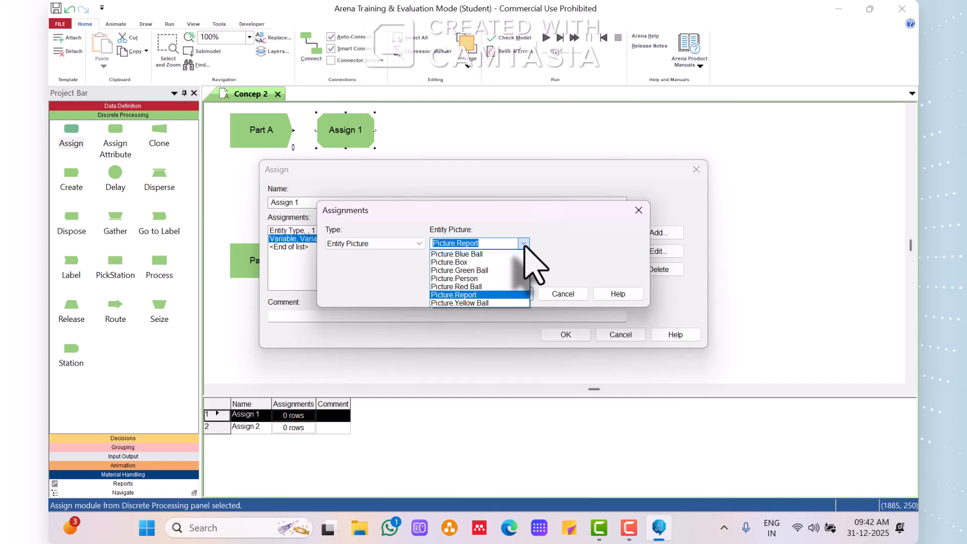
click(488, 256)
click(504, 294)
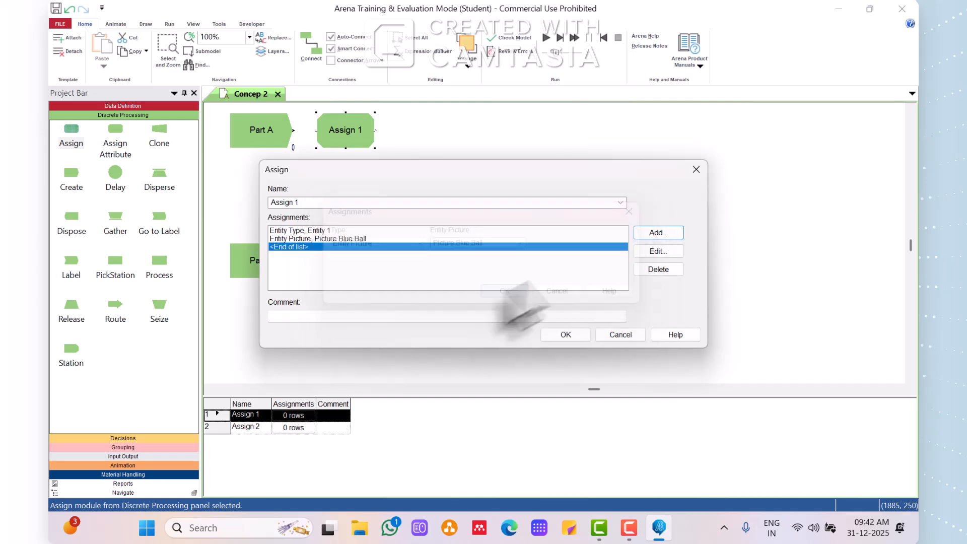
Add an Attribute assignment named Sealer Time to the Assign 1 module.
click(658, 232)
click(420, 243)
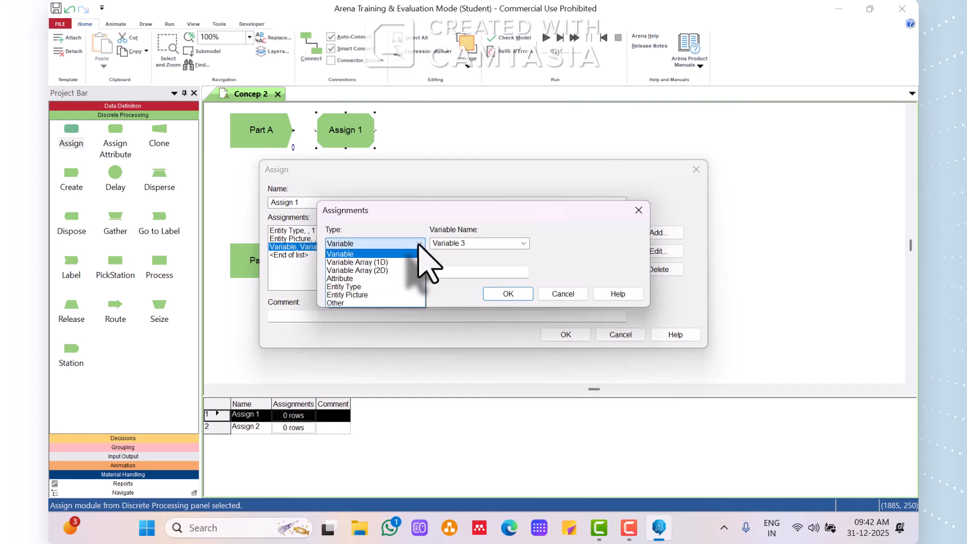
click(395, 279)
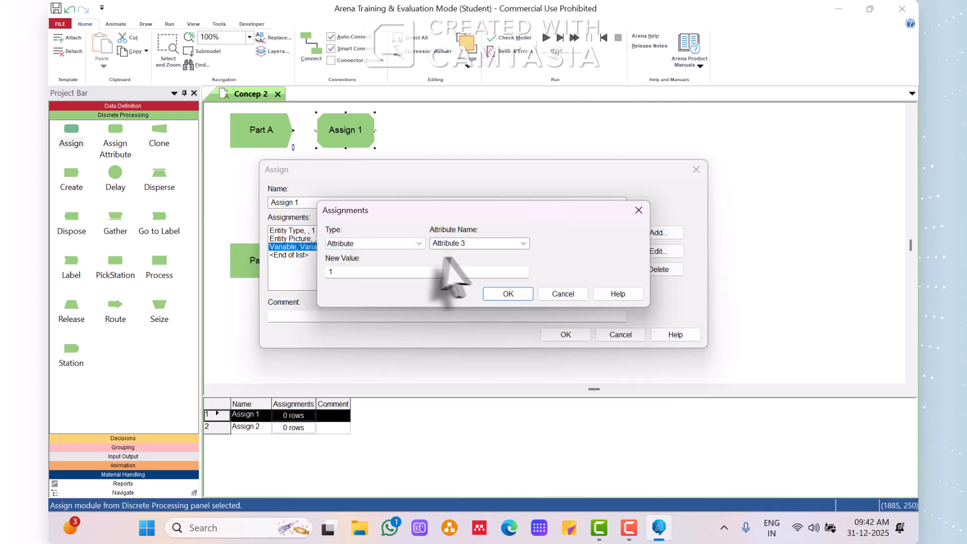
click(483, 243)
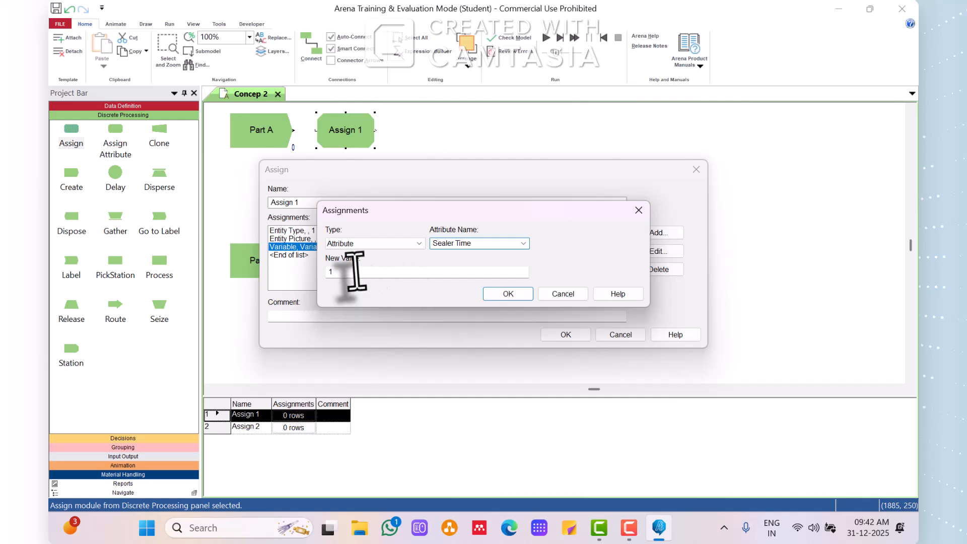
Build the Sealer Time value in Assign 1 as a triangular distribution with minimum 1, most likely 3 and maximum 4, and accept the module.
right_click(332, 272)
click(388, 392)
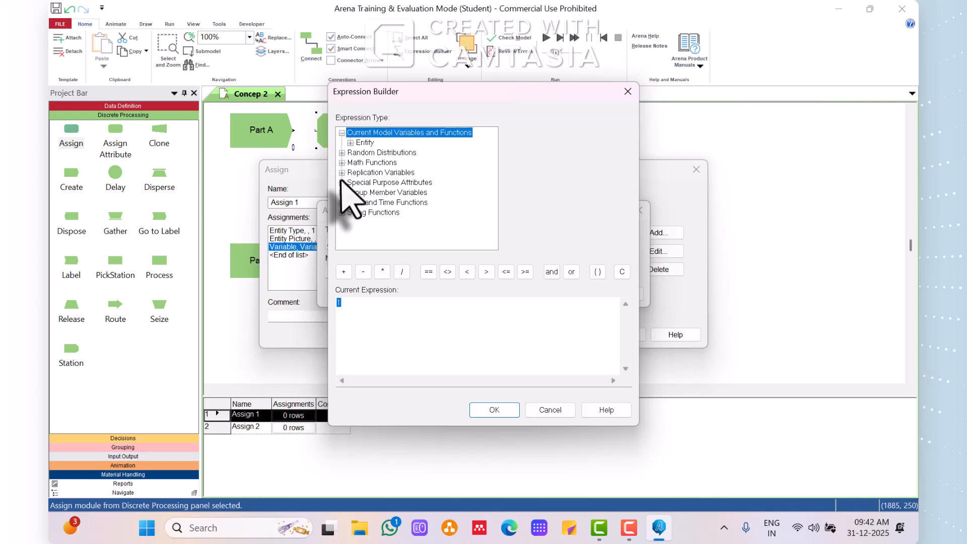
click(342, 153)
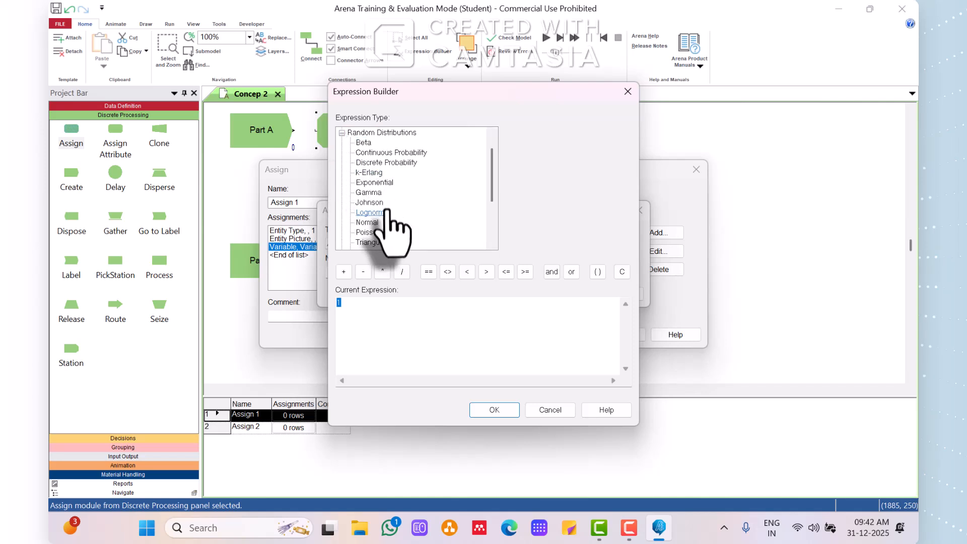
click(375, 242)
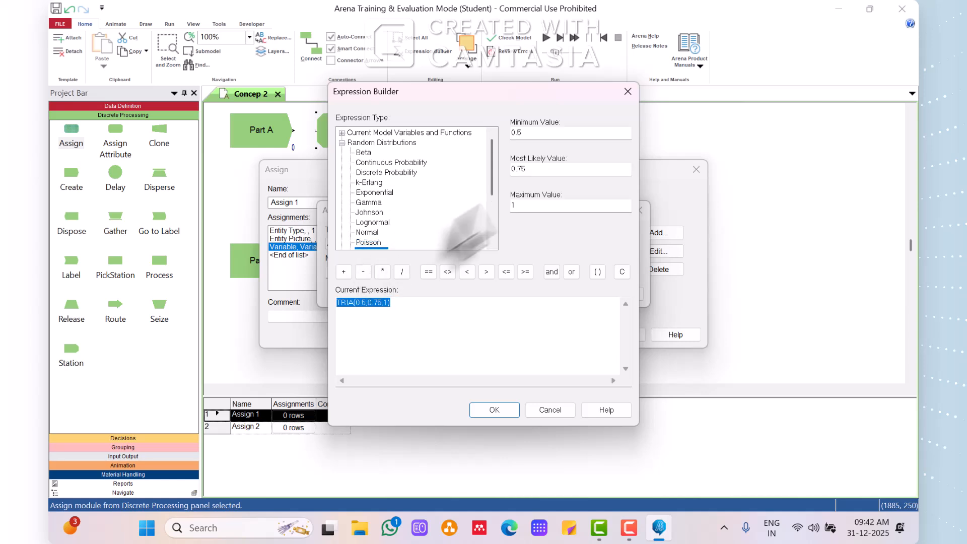
double_click(530, 134)
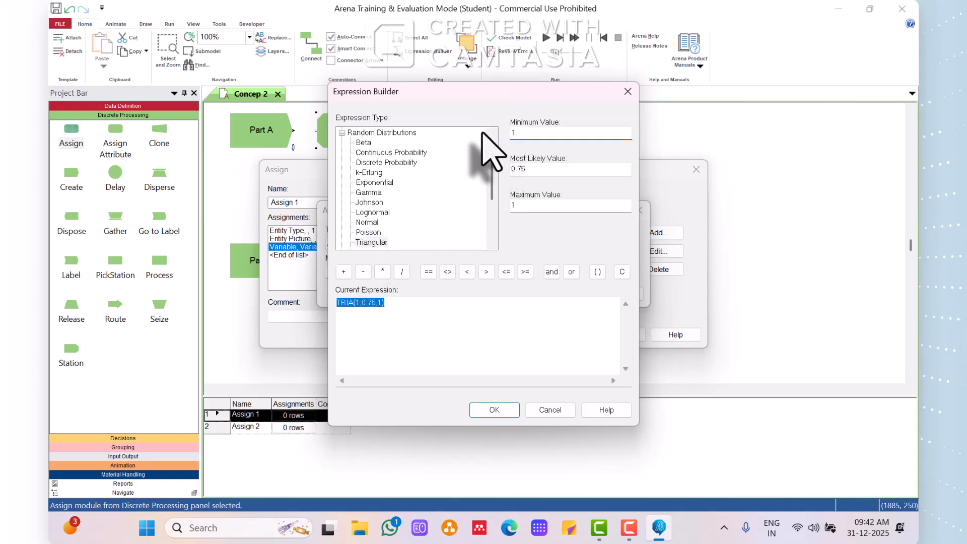
double_click(543, 167)
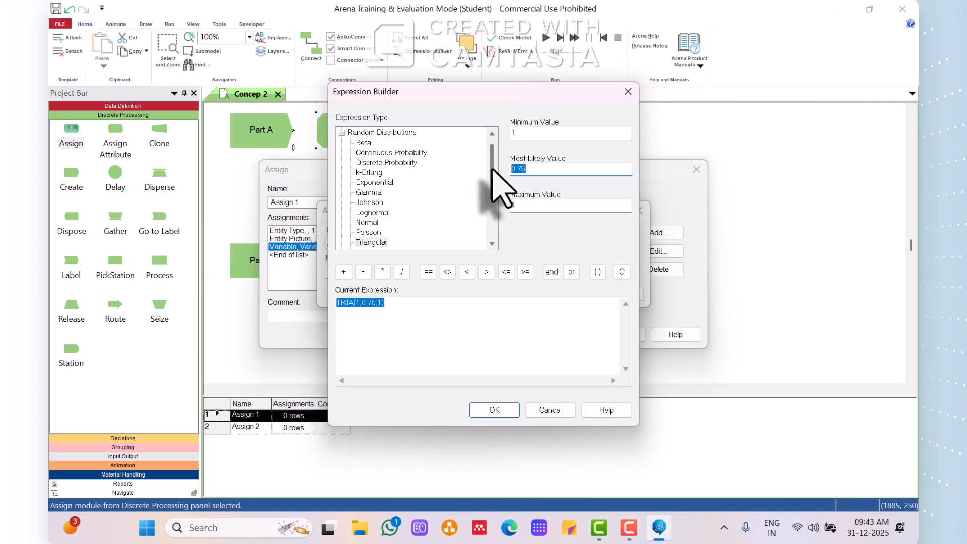
text(3)
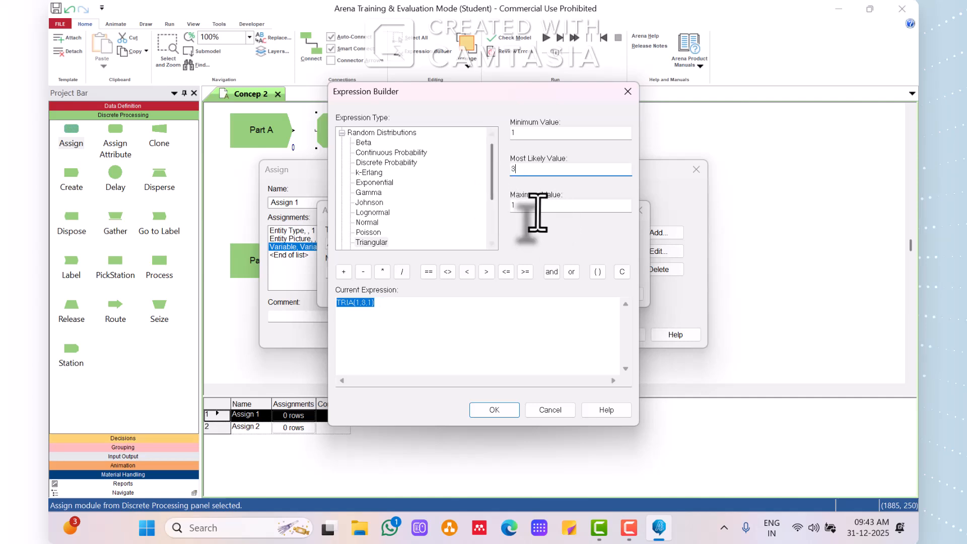
double_click(542, 206)
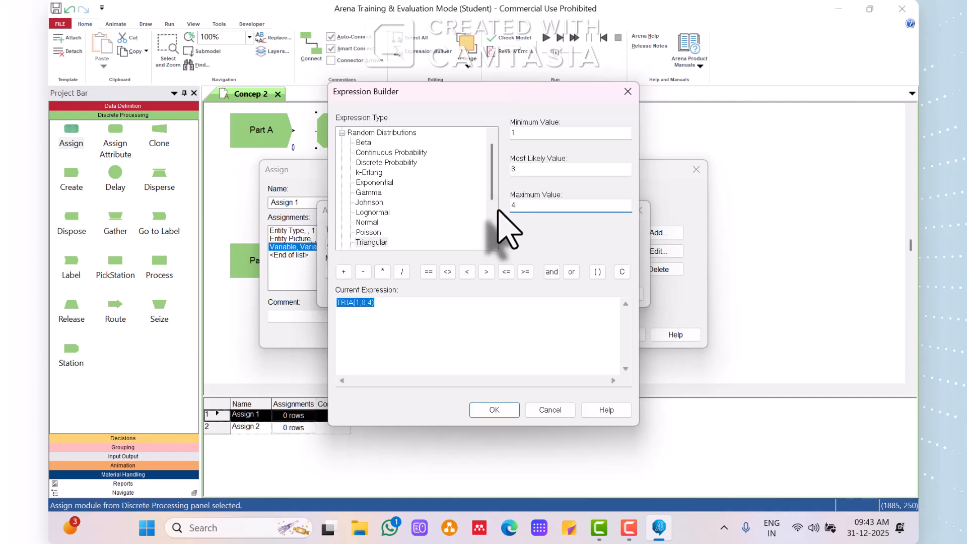
click(496, 410)
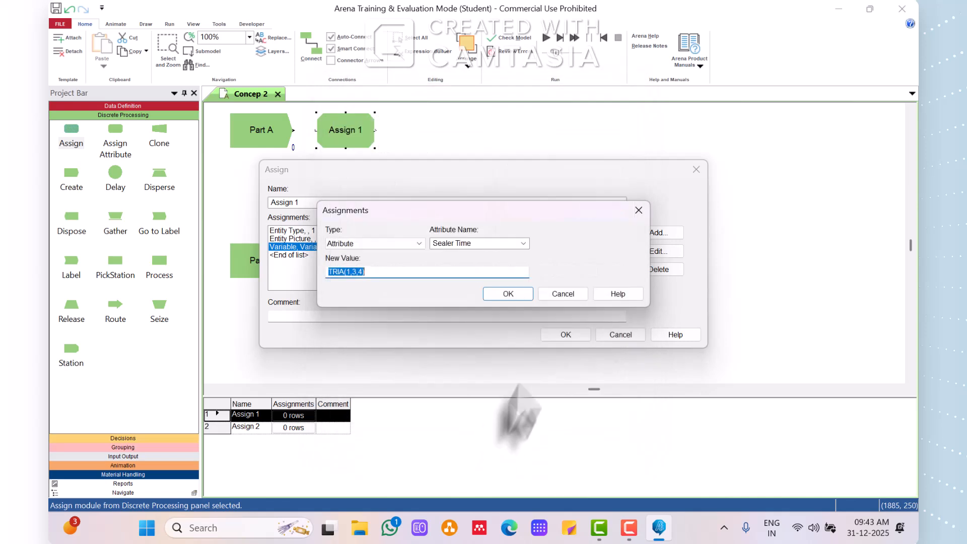
click(507, 294)
click(565, 334)
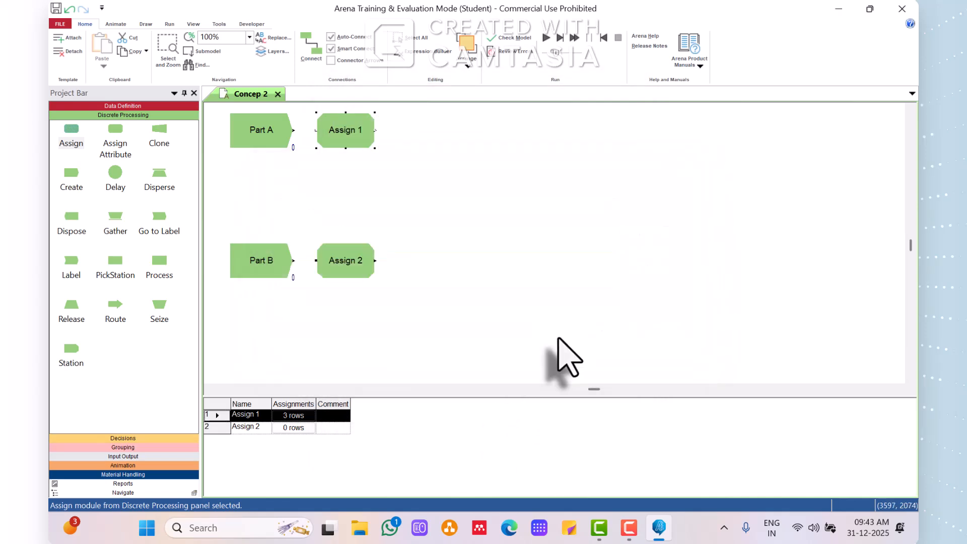
Add an Entity Type assignment with Entity 2 to the Assign 2 module beside Part B.
double_click(346, 269)
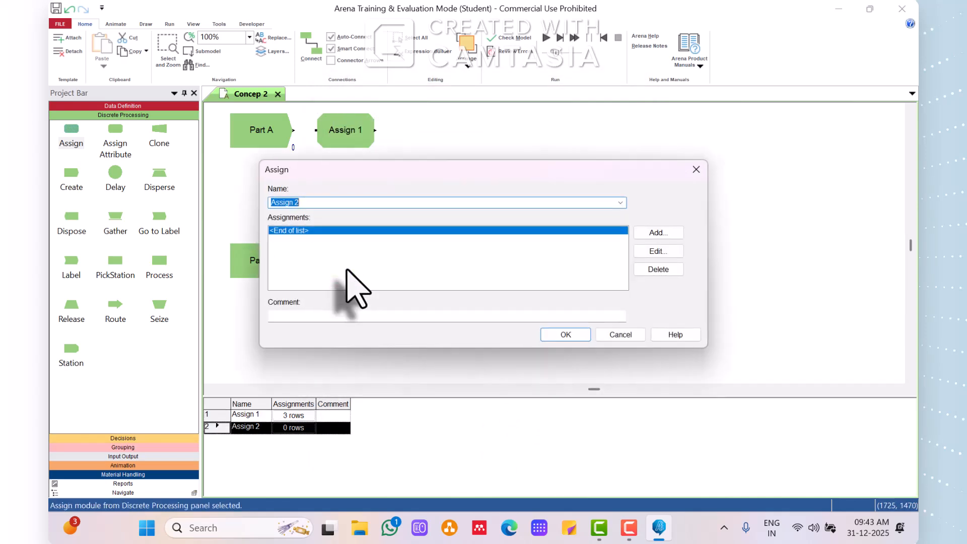
click(657, 233)
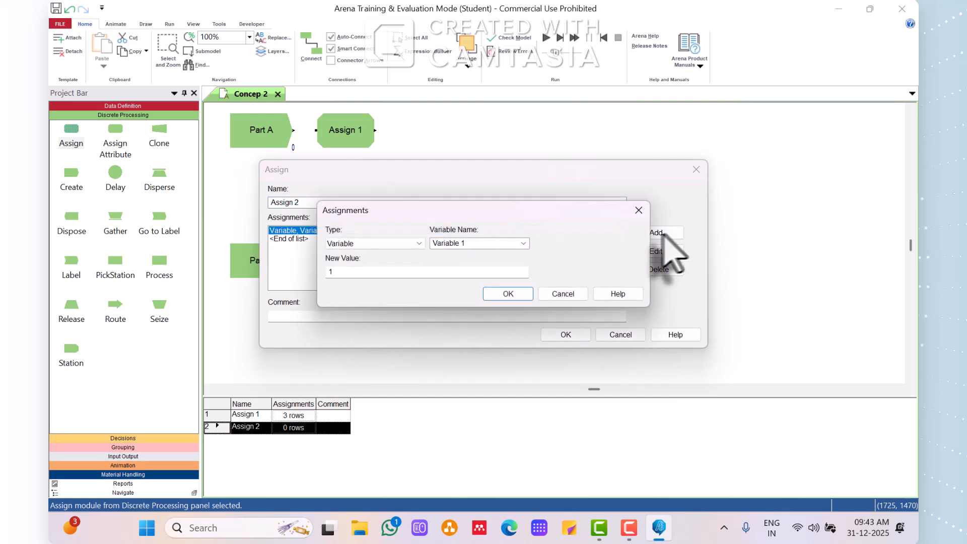
click(418, 244)
click(378, 286)
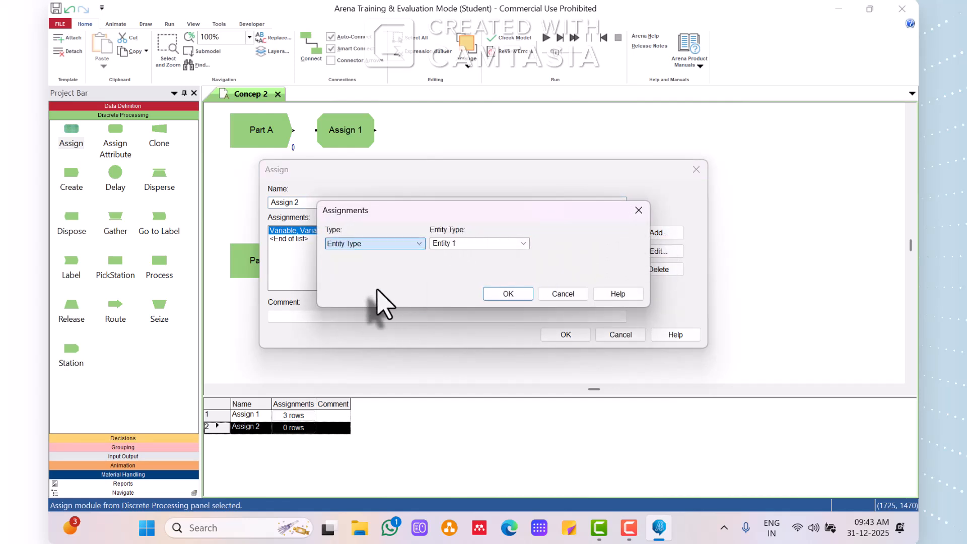
double_click(463, 247)
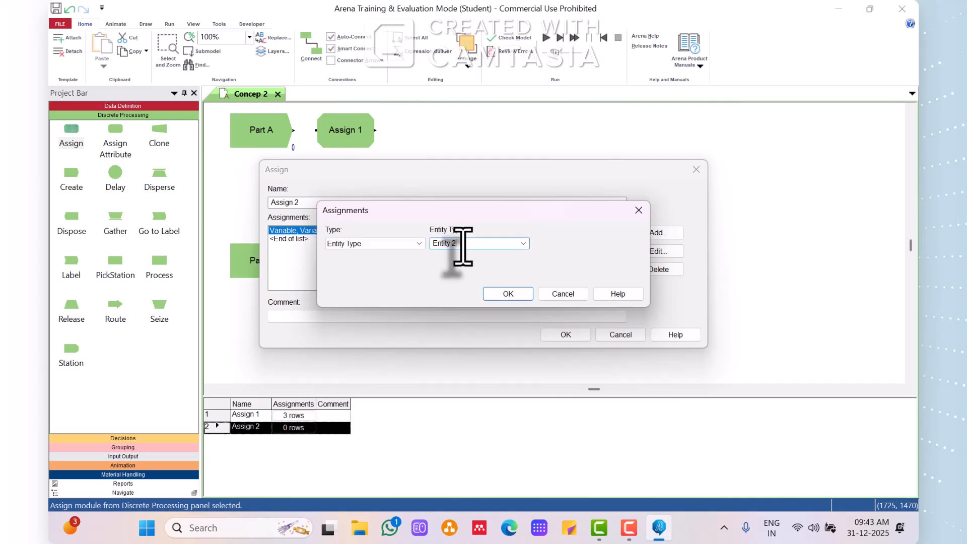
click(508, 293)
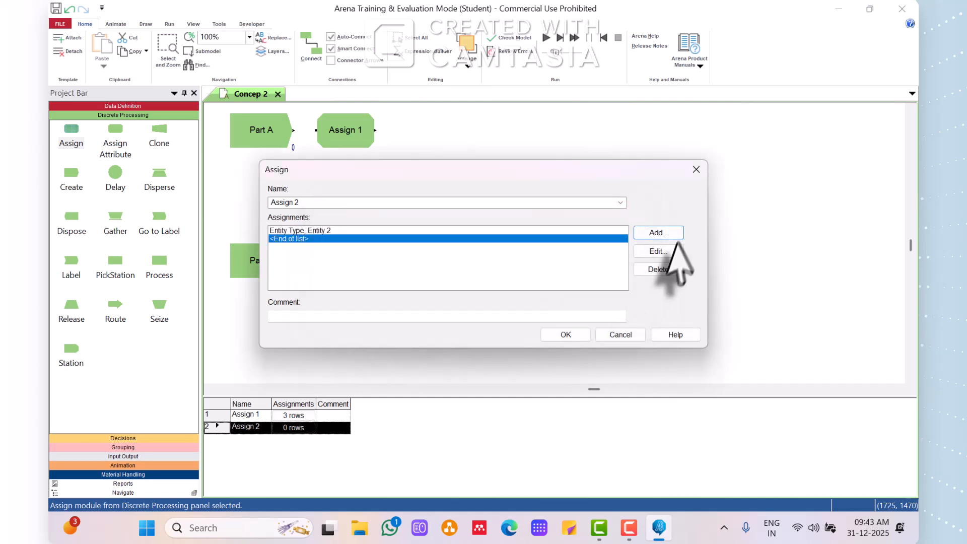
Add an Entity Picture assignment using Picture.Green Ball to the Assign 2 module.
click(663, 233)
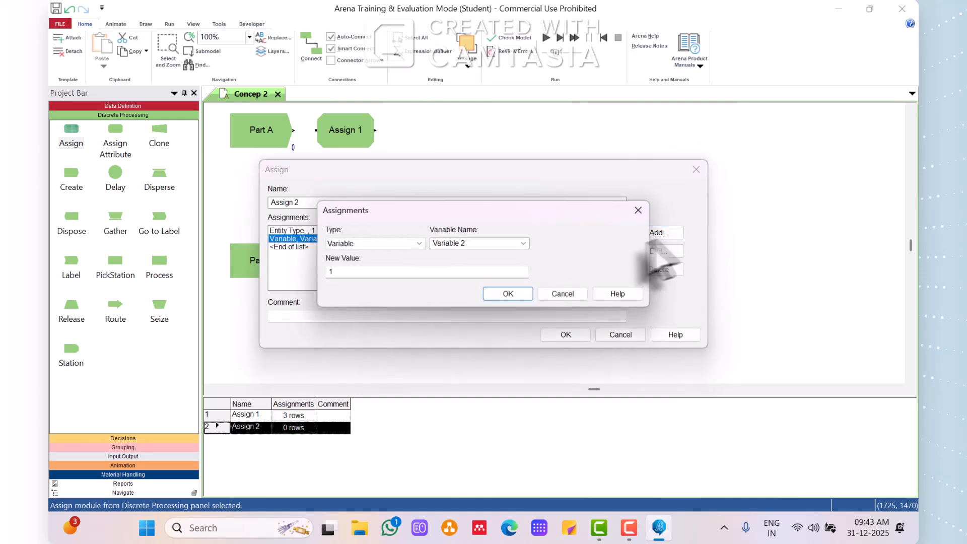
click(419, 244)
click(367, 294)
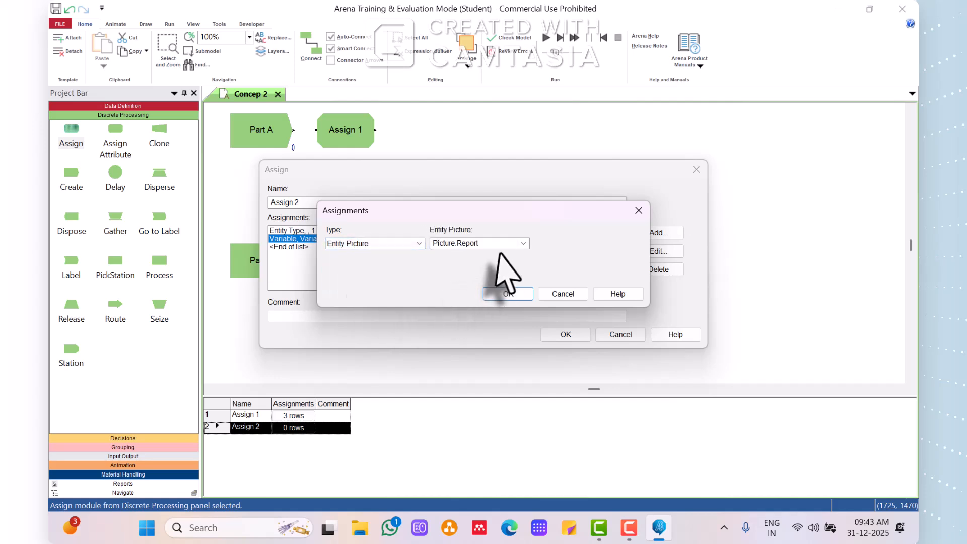
click(524, 243)
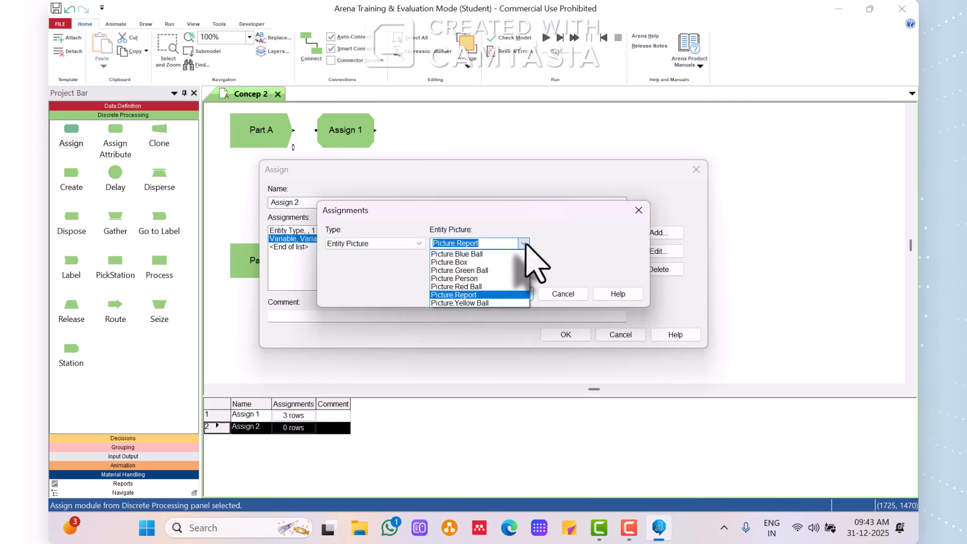
click(495, 271)
click(511, 294)
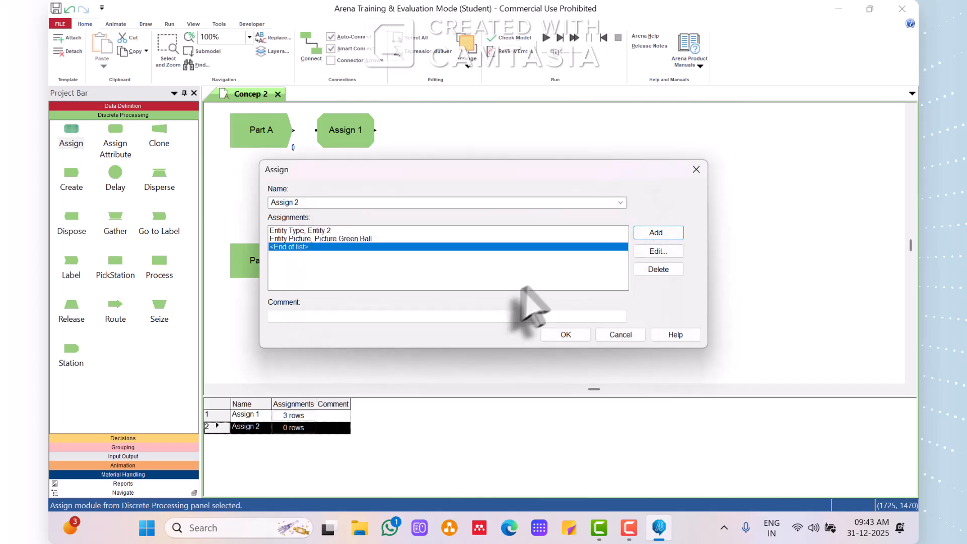
Add an Attribute assignment for the existing Sealer Time attribute to the Assign 2 module.
click(653, 233)
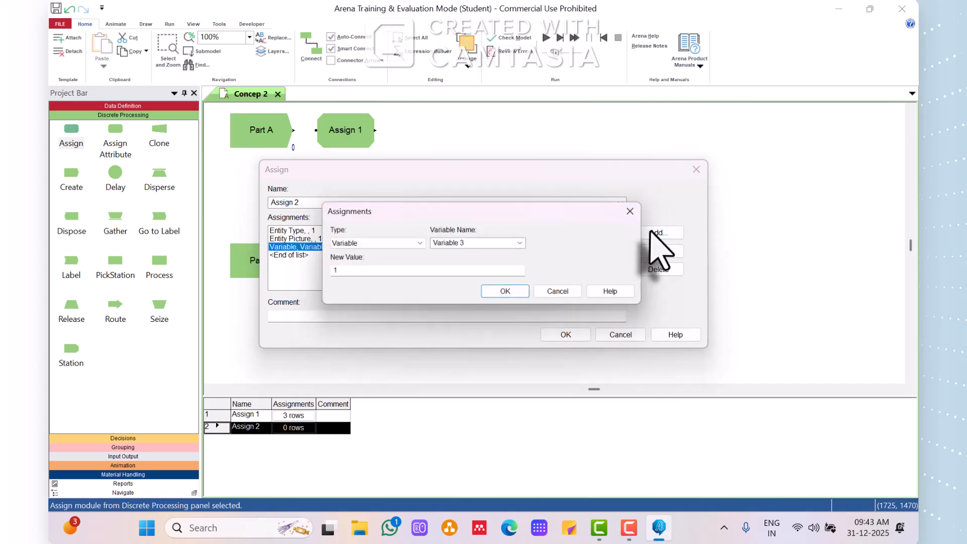
click(418, 241)
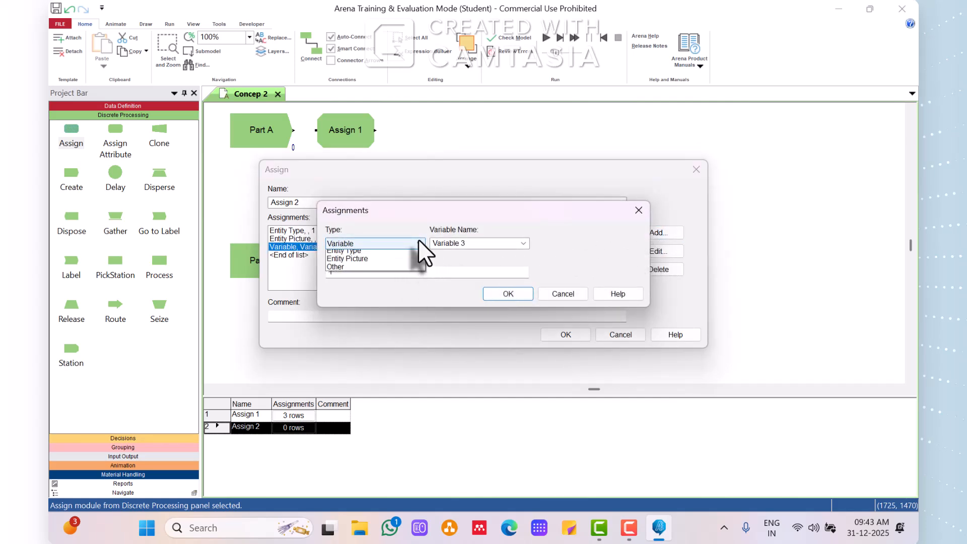
click(376, 278)
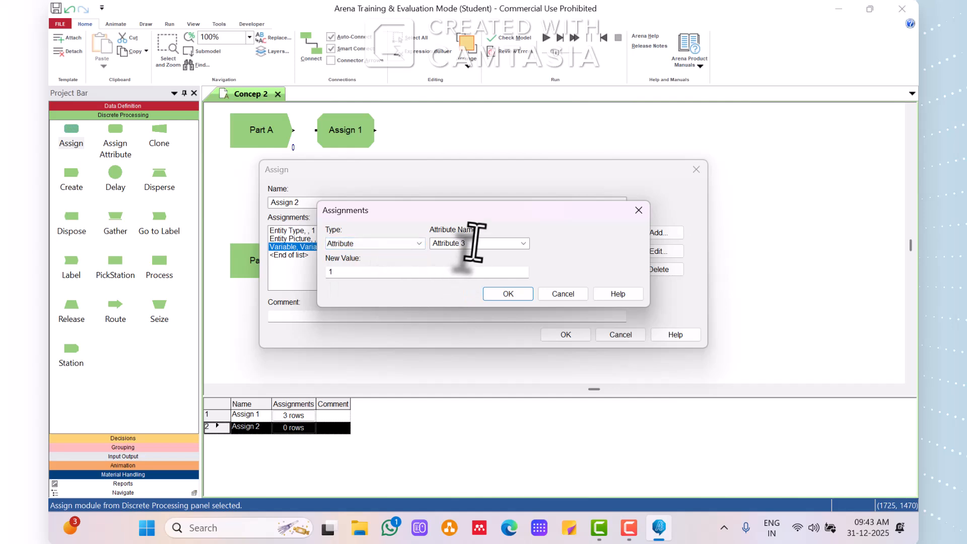
click(523, 243)
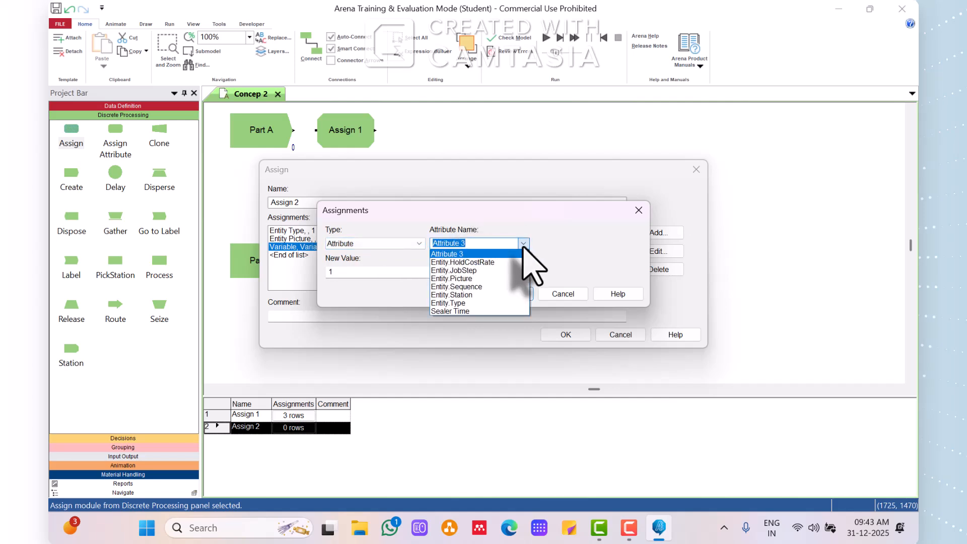
click(478, 310)
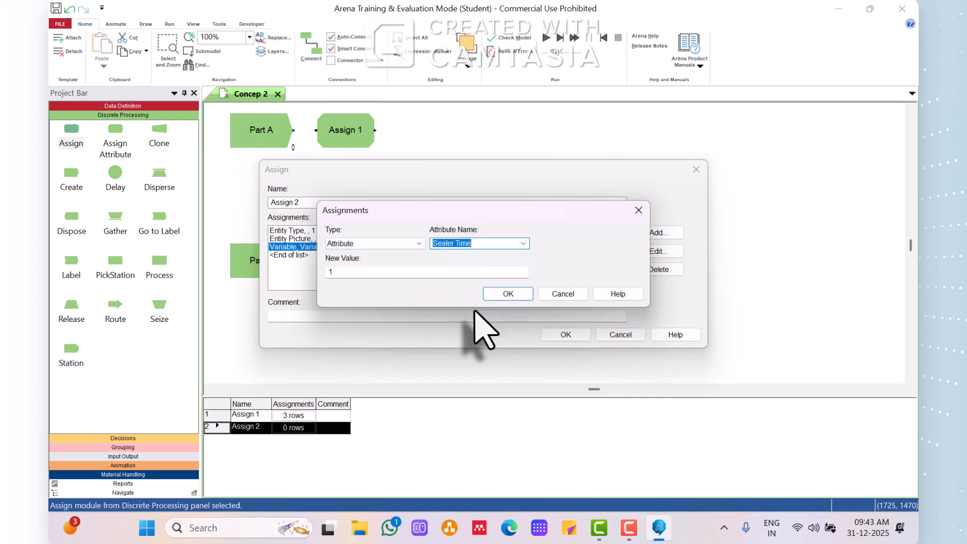
Start building the new value of Assign 2's Sealer Time attribute as a Weibull distribution expression.
click(386, 276)
drag(391, 277, 316, 276)
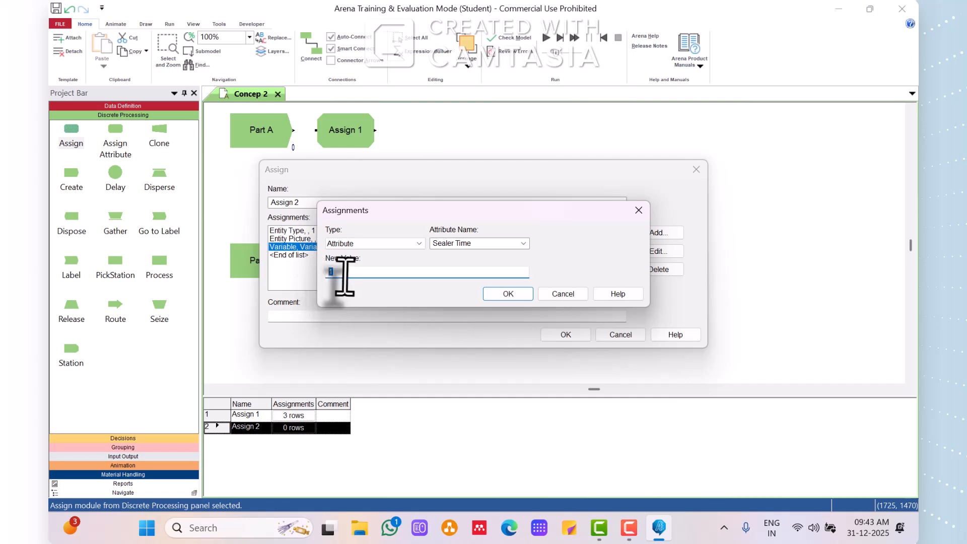
right_click(336, 275)
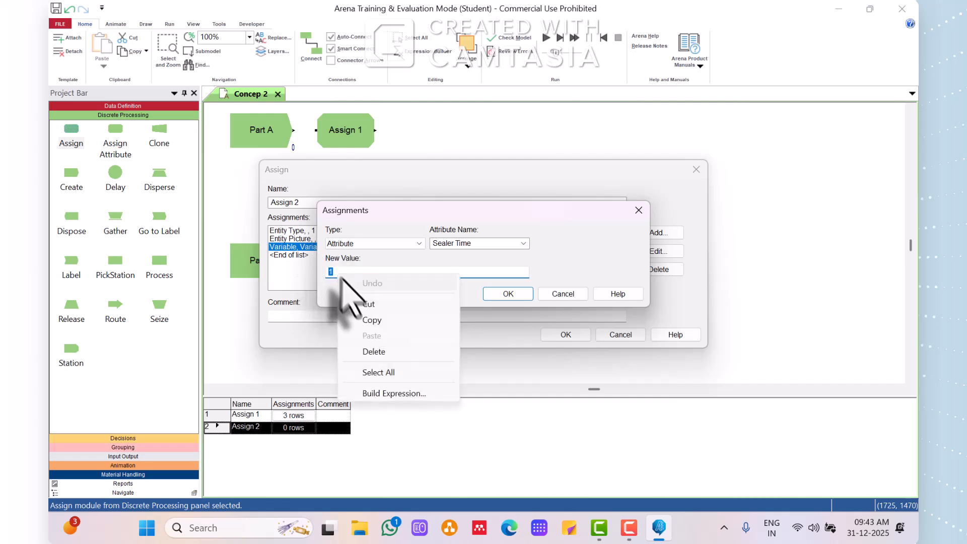
click(394, 397)
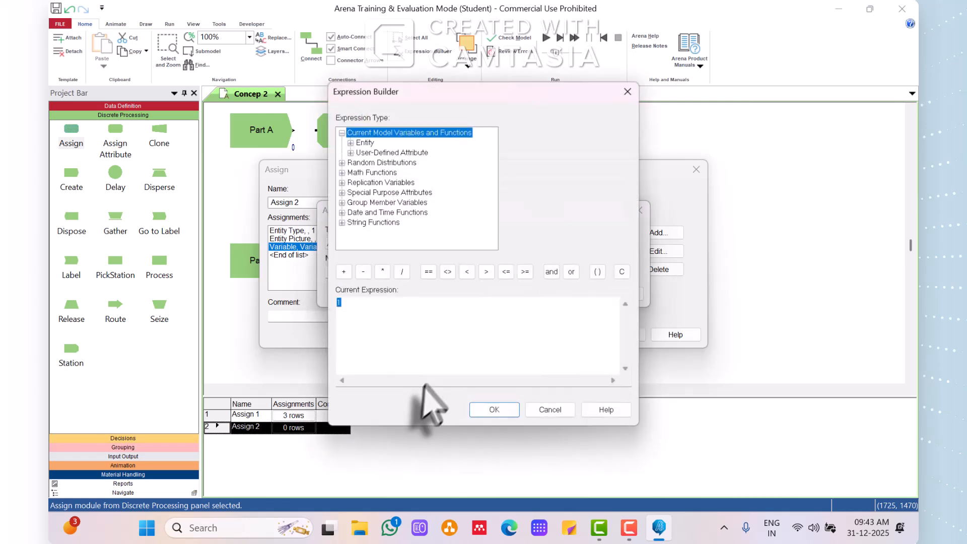
click(342, 162)
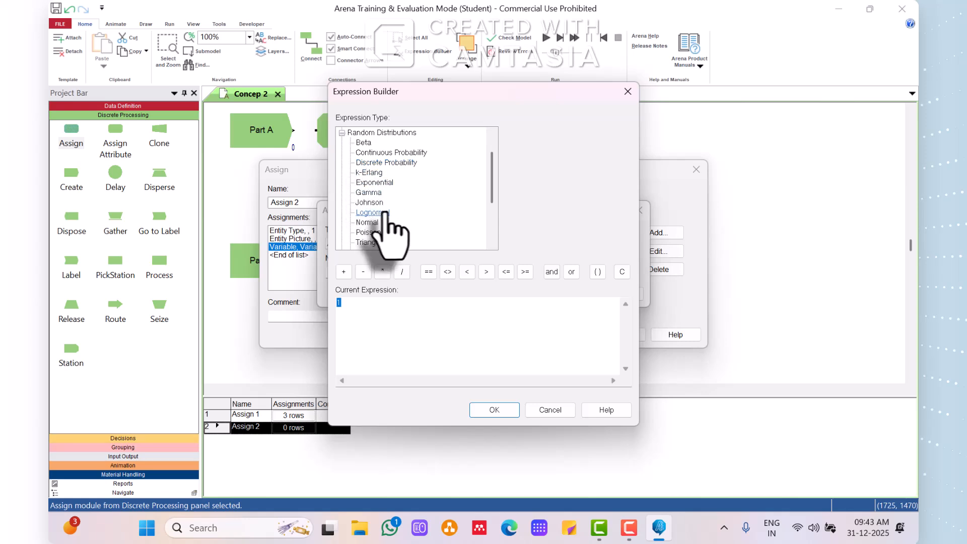
scroll(395, 191, down, 1)
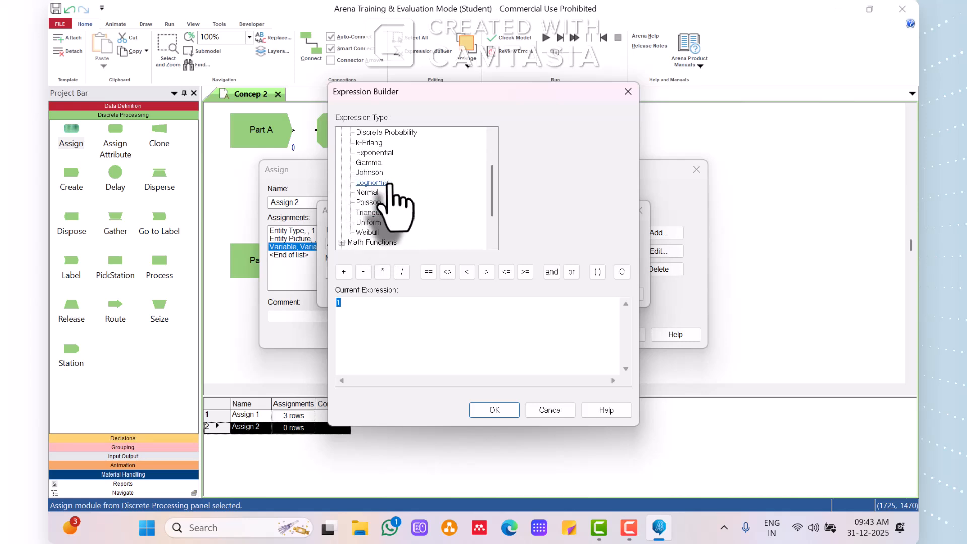
click(374, 233)
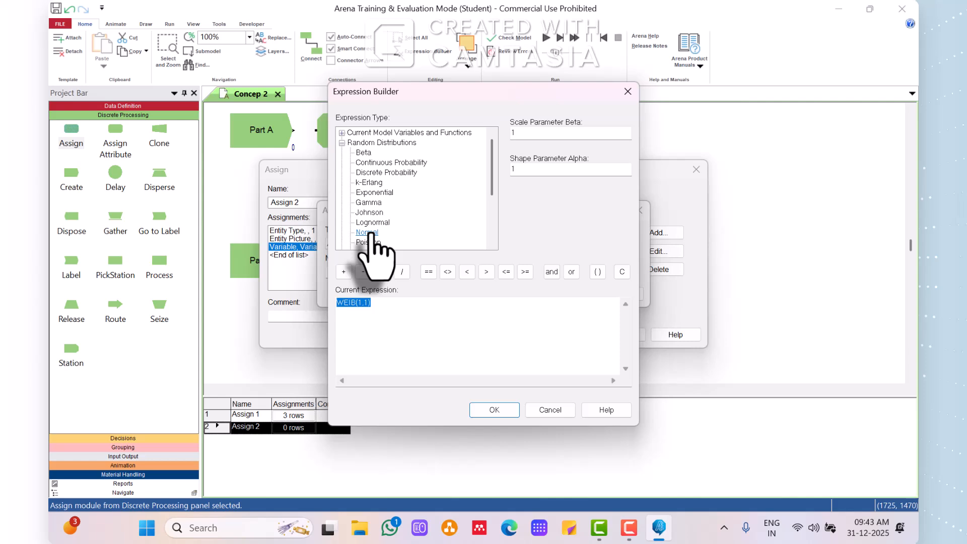
Set the Weibull scale parameter beta to 2.5 and shape parameter alpha to 5.3, and accept the Assign 2 module.
double_click(525, 133)
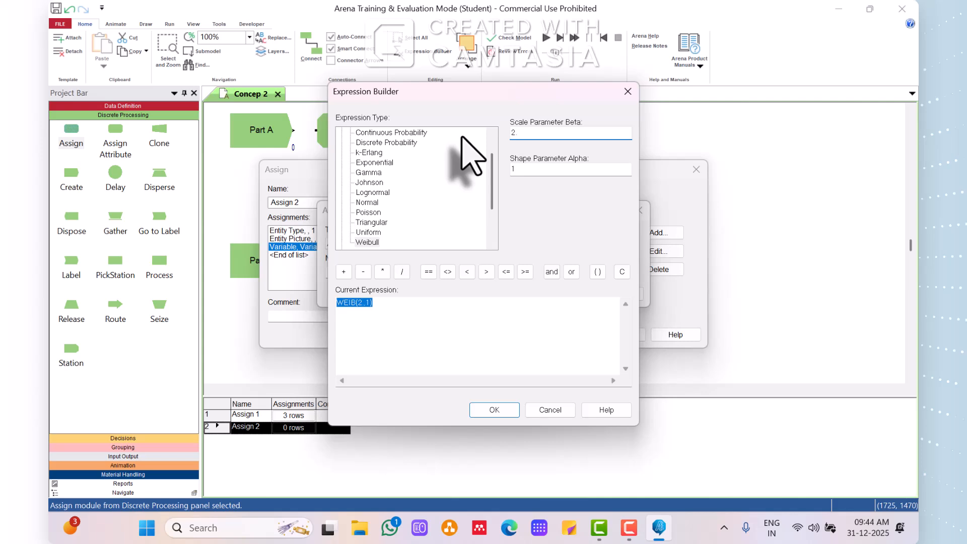
text(2.5)
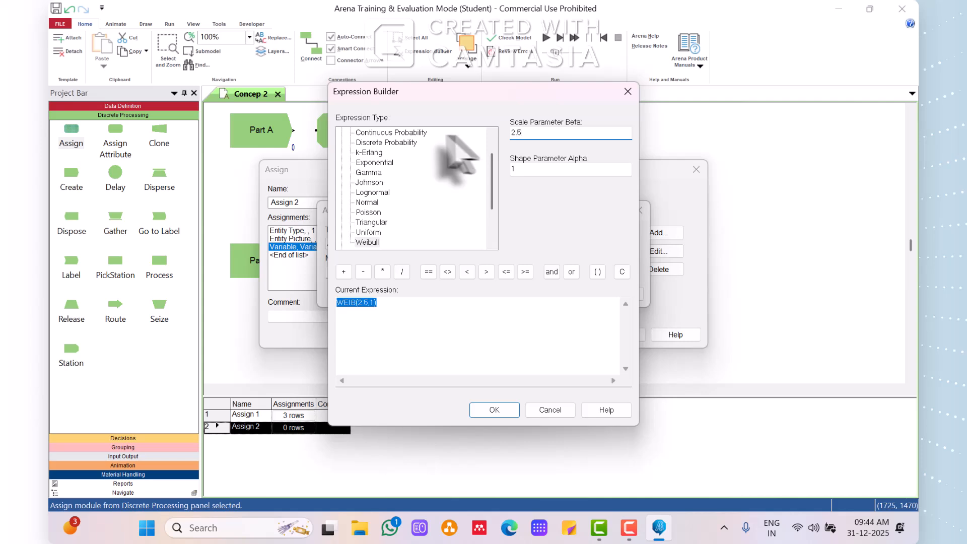
double_click(516, 169)
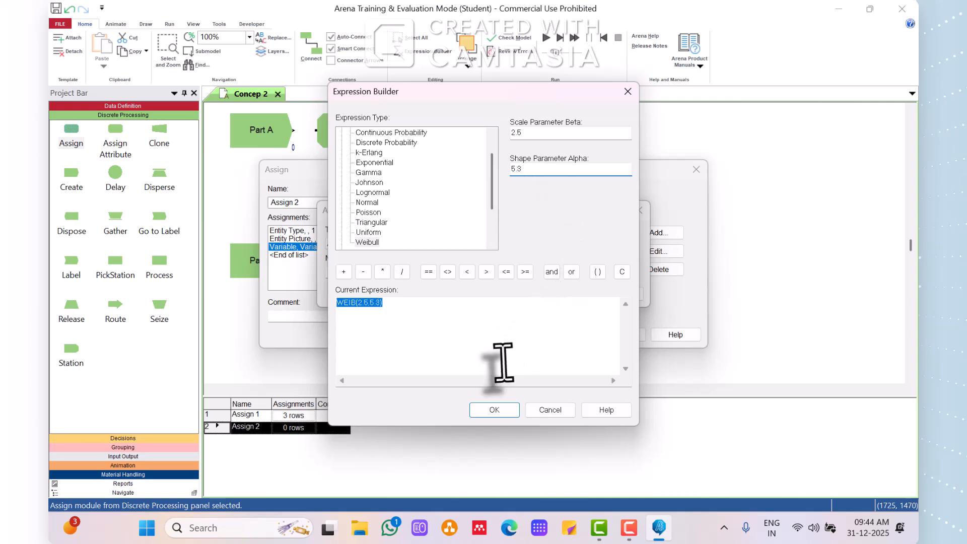
click(501, 409)
click(510, 295)
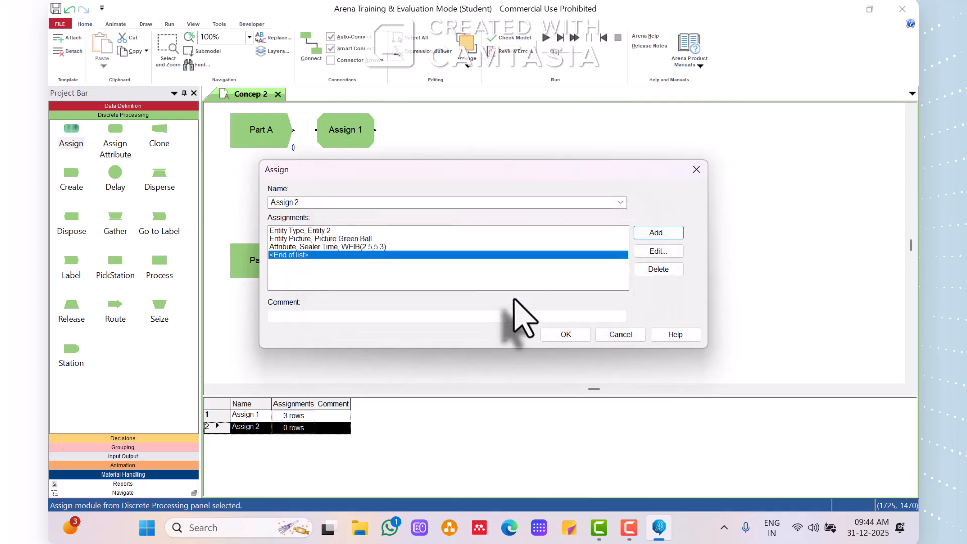
click(565, 332)
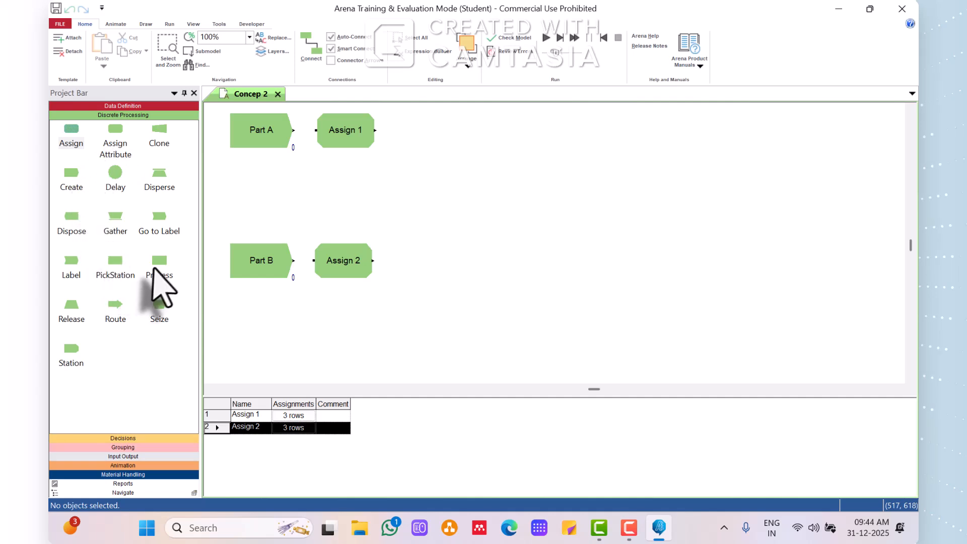
Place one Process module beside Assign 1 and another beside Assign 2.
drag(153, 268, 390, 136)
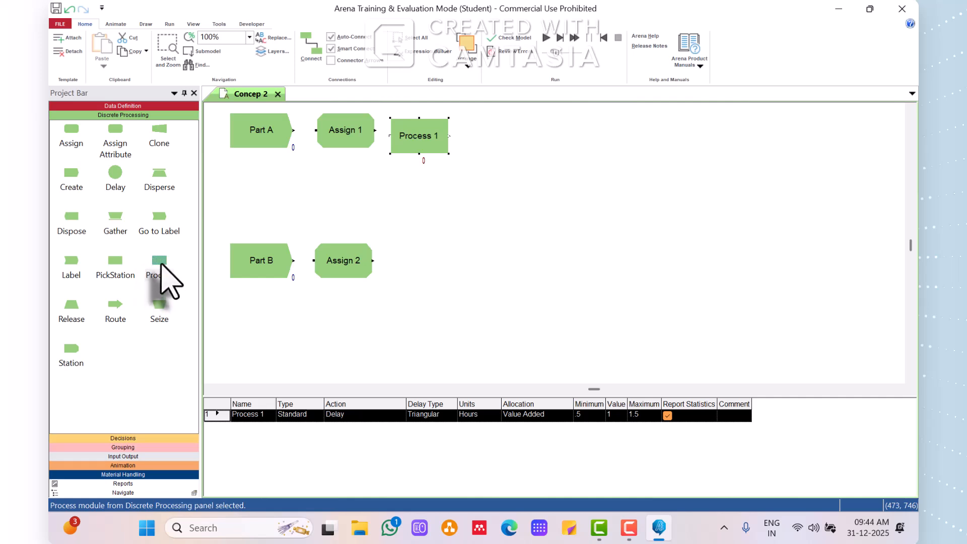
drag(160, 264, 393, 262)
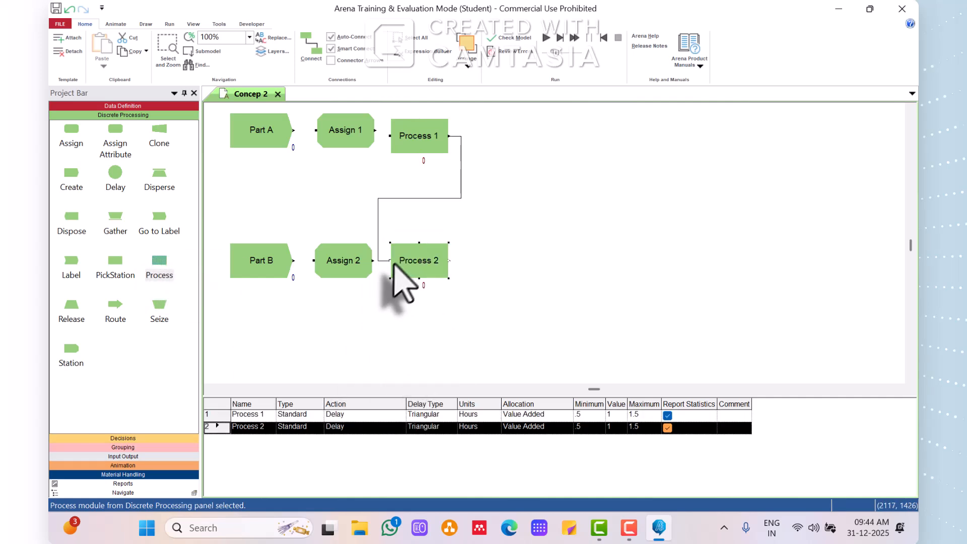
Delete the connector between the two Process modules and align Process 1 with Assign 1.
click(461, 179)
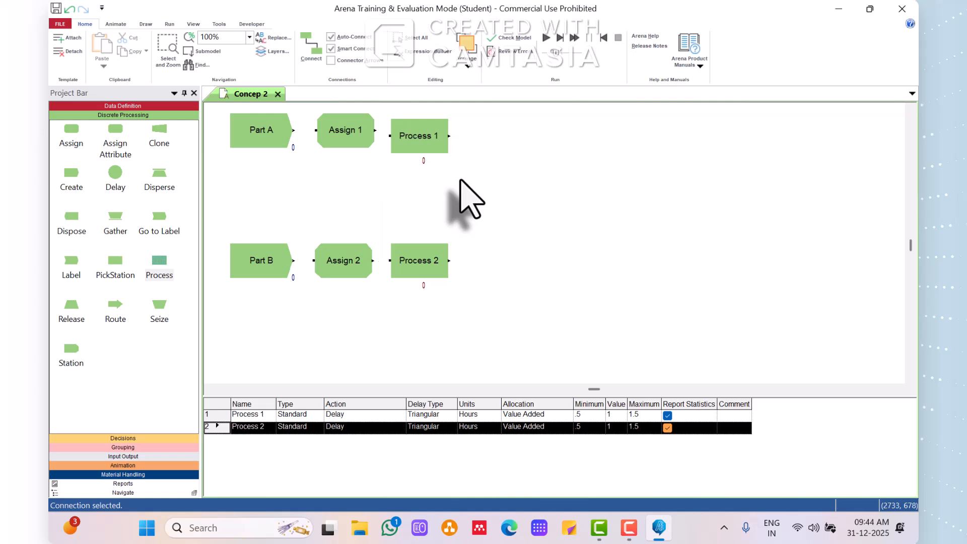
drag(430, 145, 431, 136)
click(493, 170)
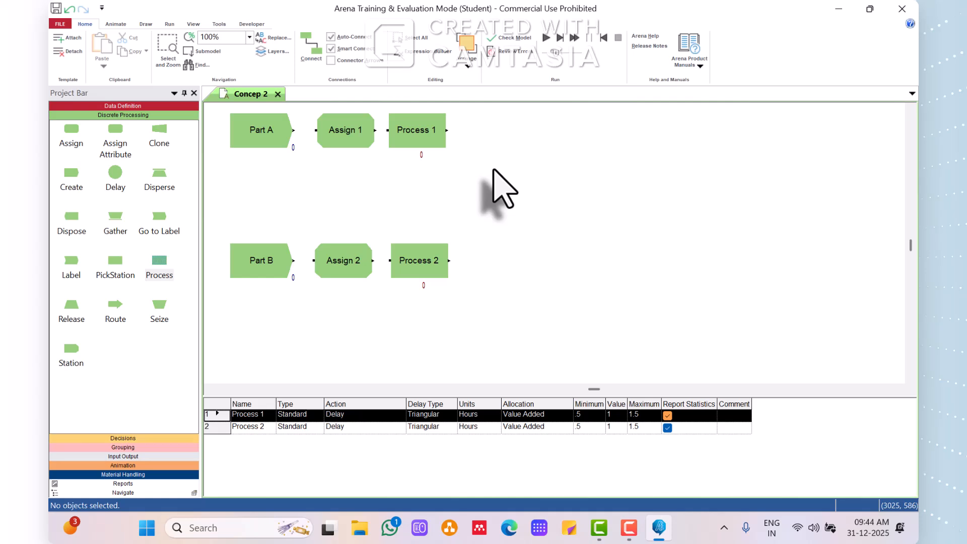
Rename Process 1 as Part A Prep and Process 2 as Part B Prep.
double_click(432, 134)
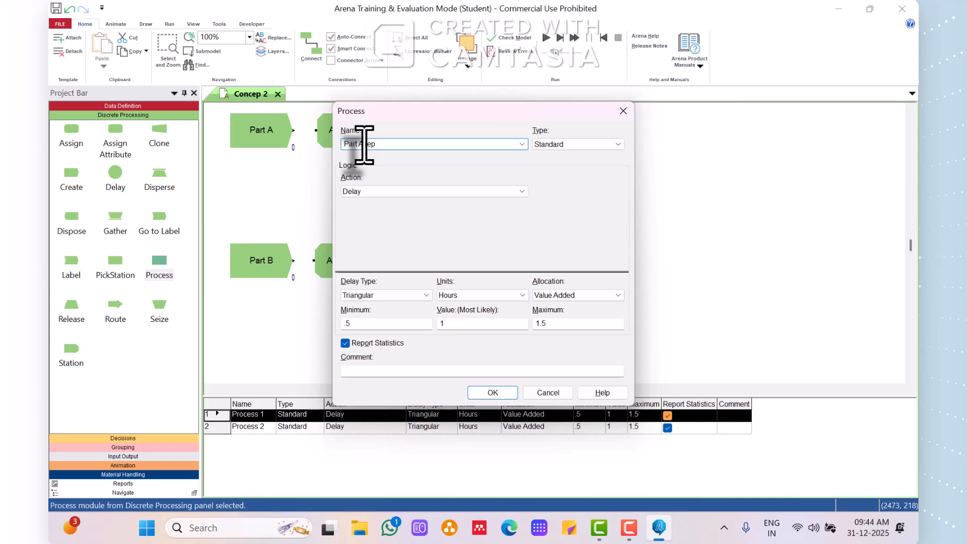
click(492, 392)
double_click(426, 266)
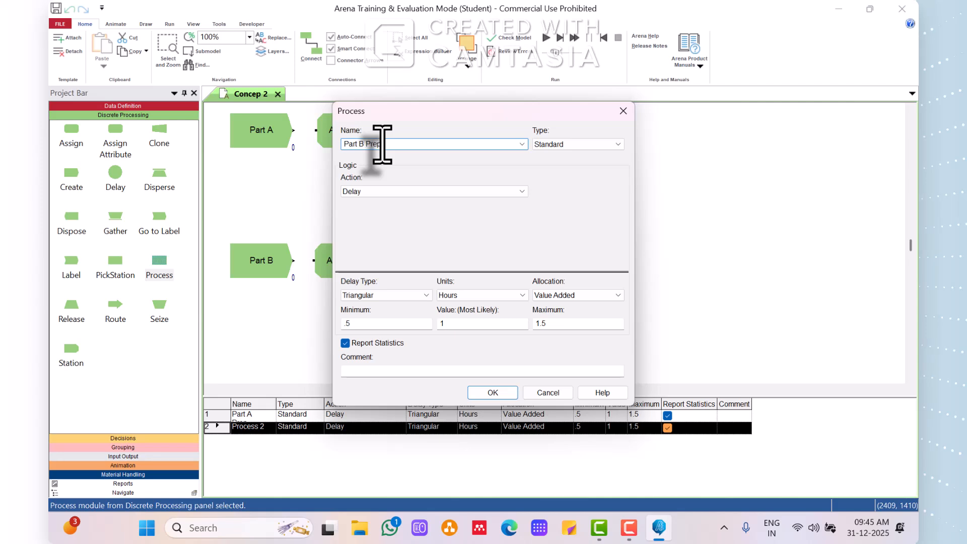
click(495, 393)
Set the Part A Prep action to Seize Delay Release and add Resource 1 with 1 unit to seize.
double_click(425, 137)
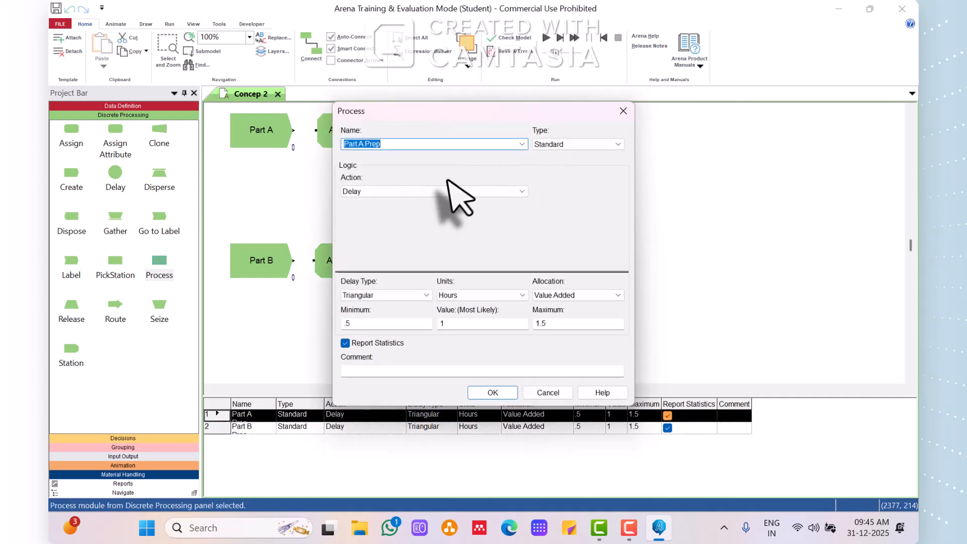
click(443, 194)
click(434, 217)
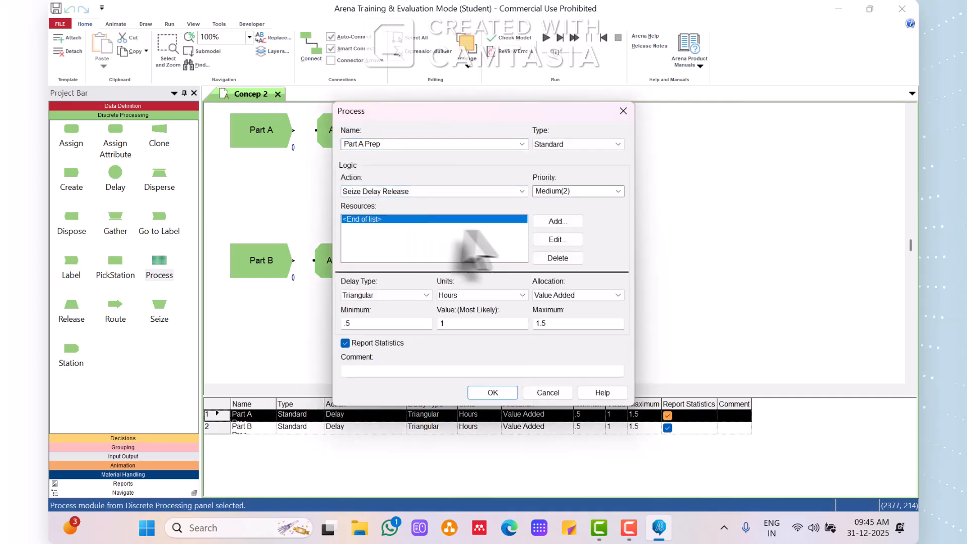
click(551, 222)
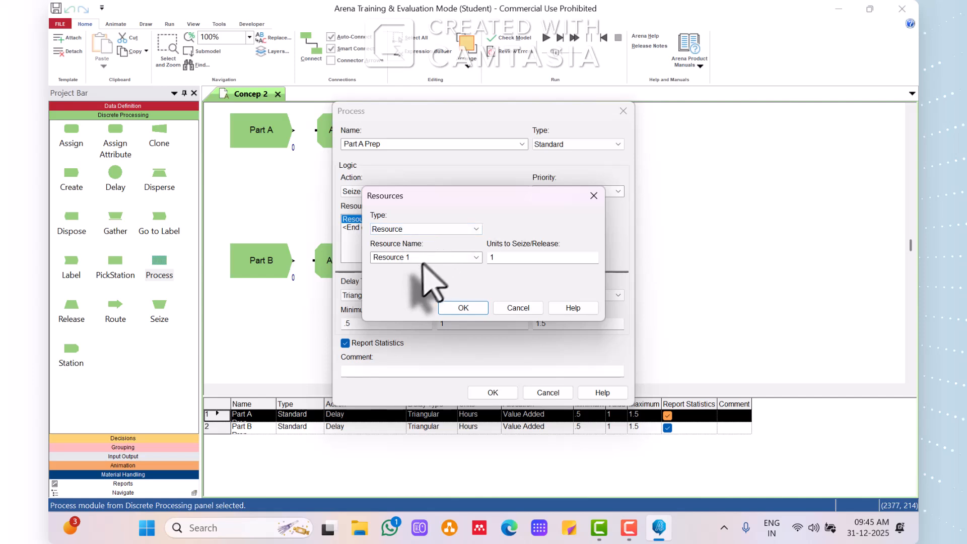
click(461, 309)
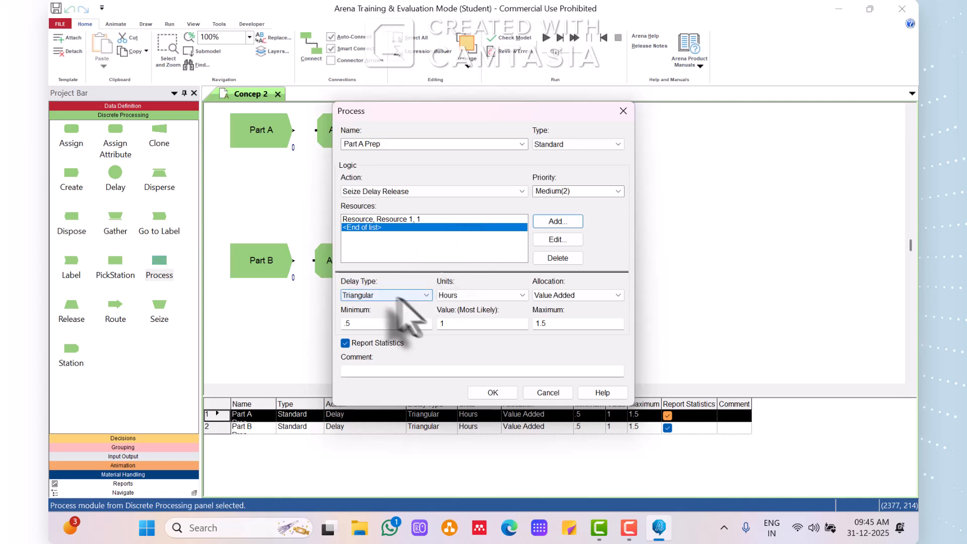
Set Part A Prep's triangular delay to minutes with minimum 1, most likely 4 and maximum 8, and accept the module.
click(466, 298)
click(468, 316)
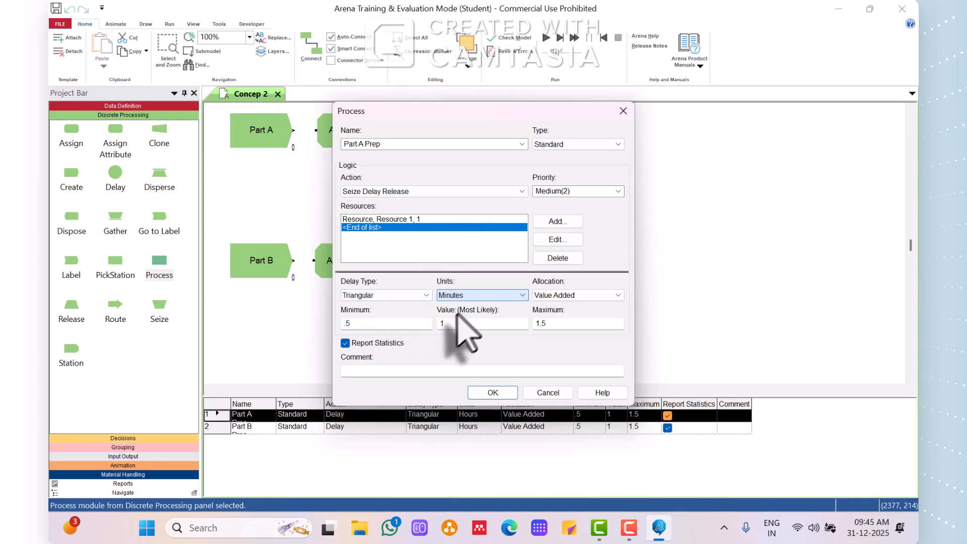
double_click(364, 323)
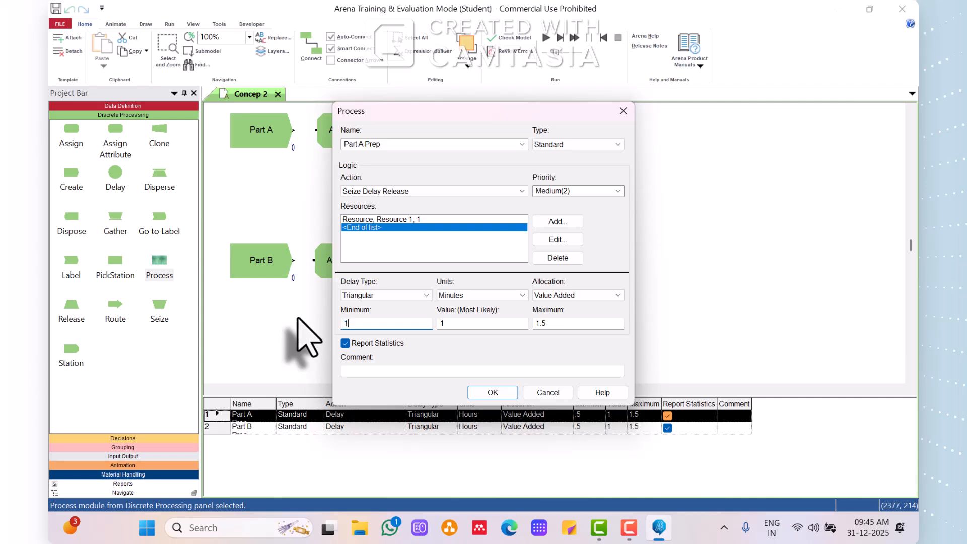
key(Tab)
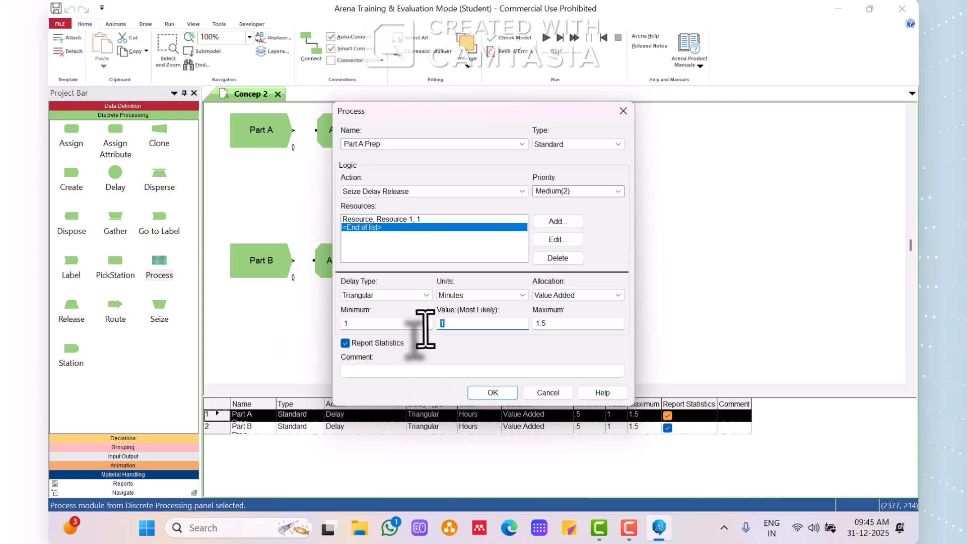
double_click(554, 323)
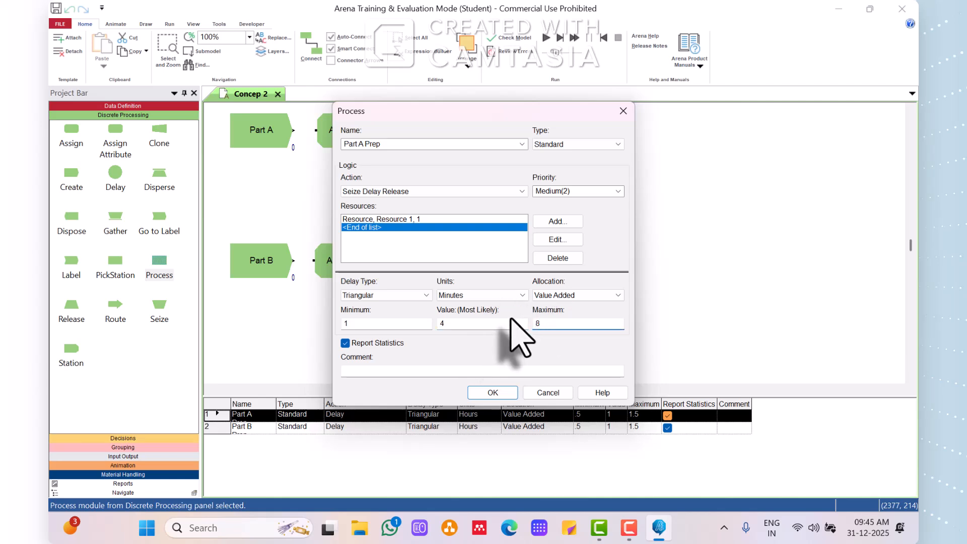
click(497, 392)
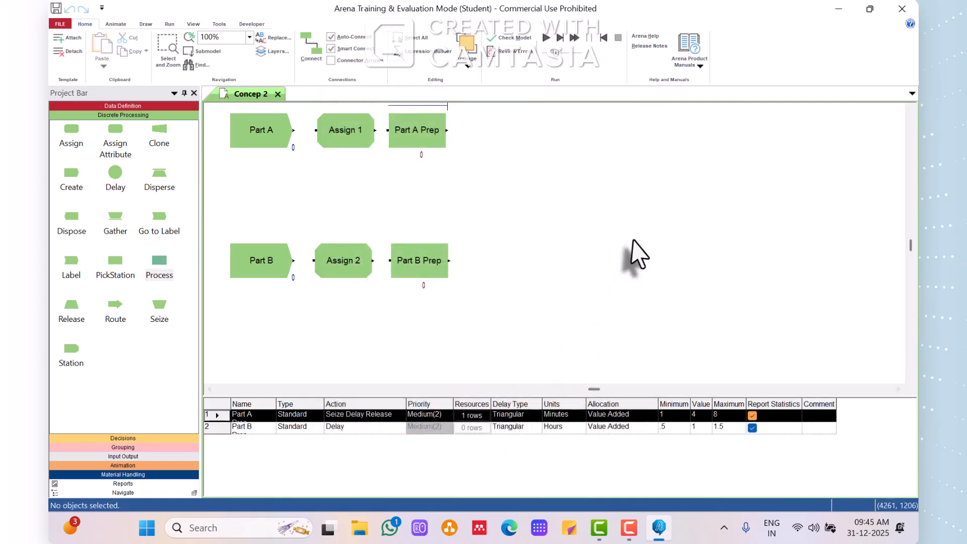
Set the Part B Prep action to Seize Delay Release and add Resource 2 with 1 unit to seize.
double_click(416, 261)
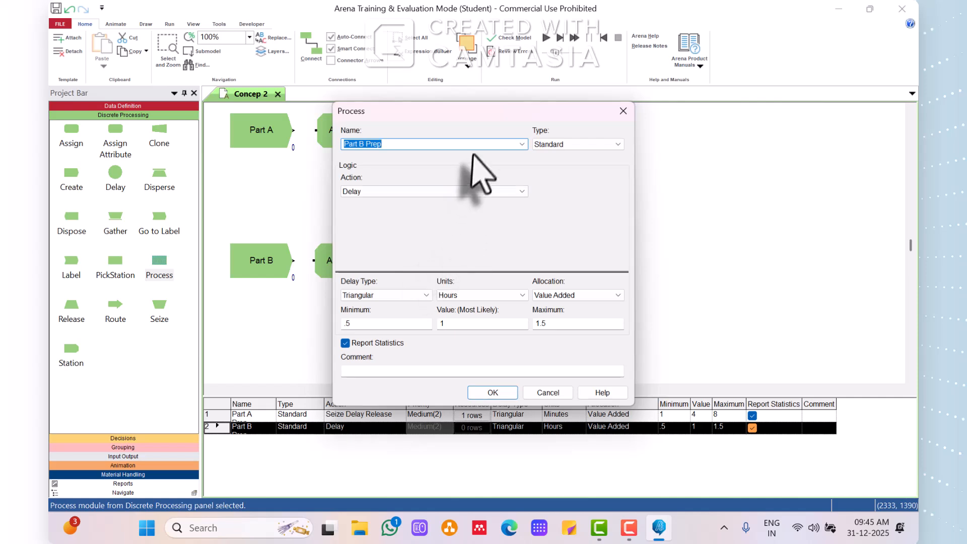
click(460, 192)
click(436, 216)
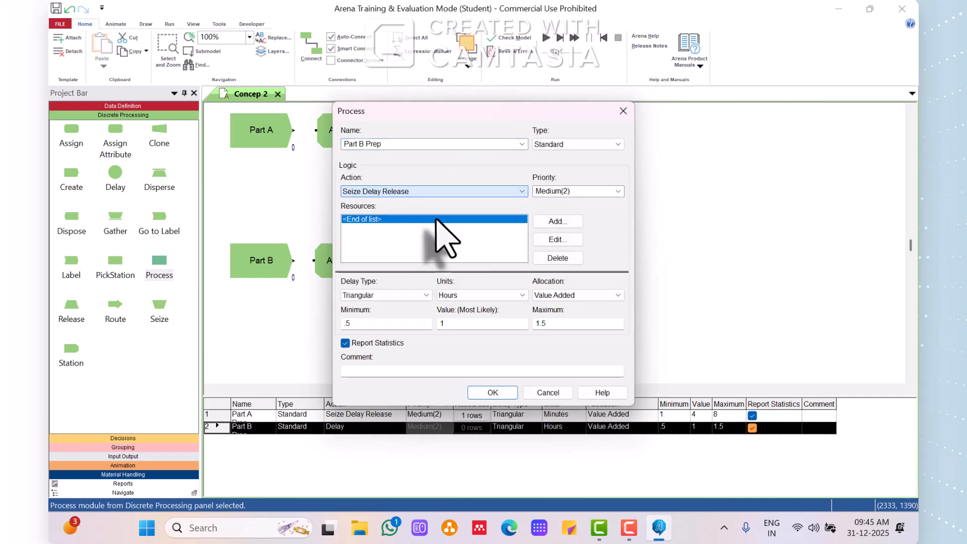
click(557, 221)
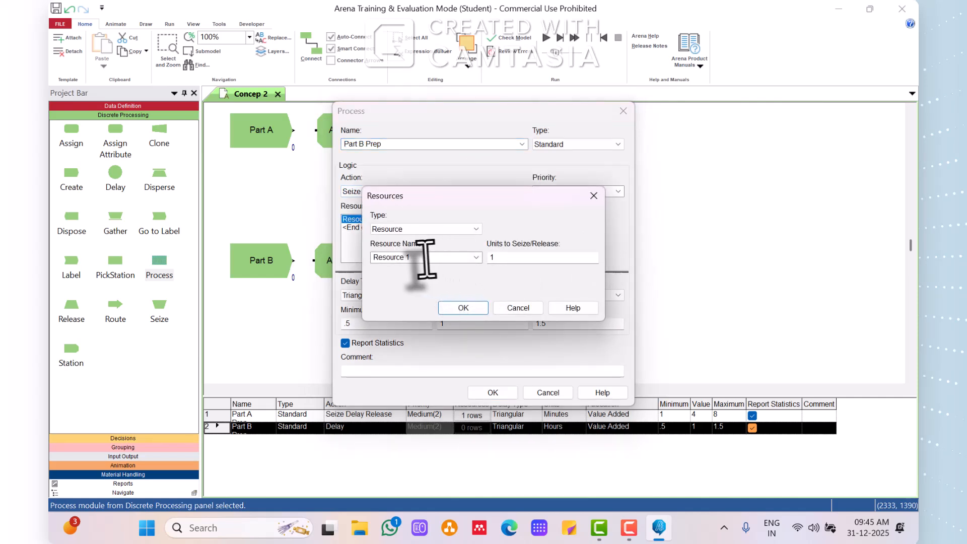
click(425, 257)
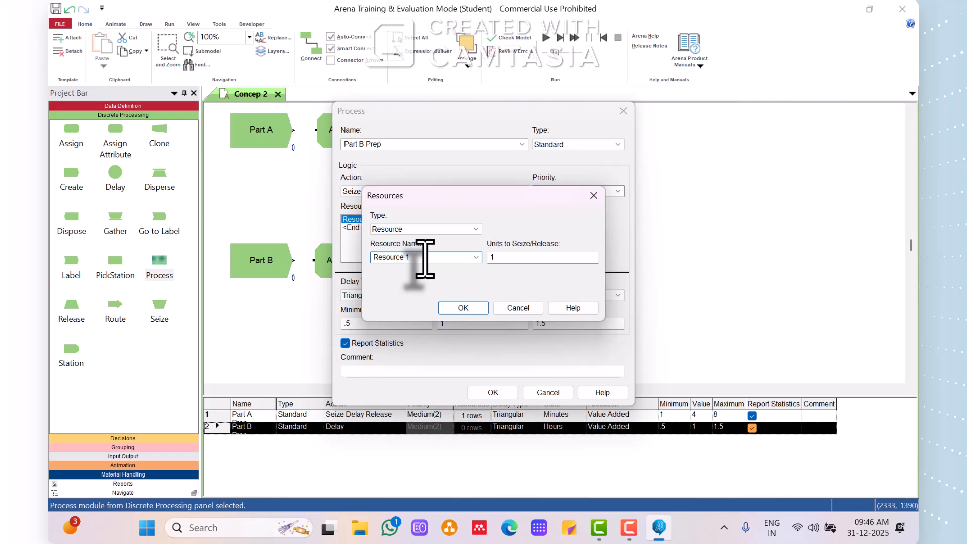
text(Resource 2)
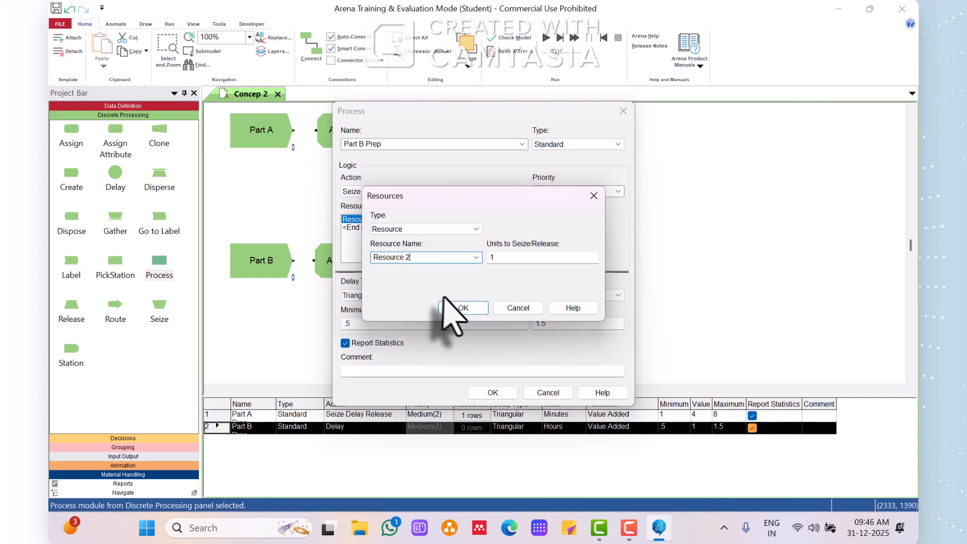
click(461, 308)
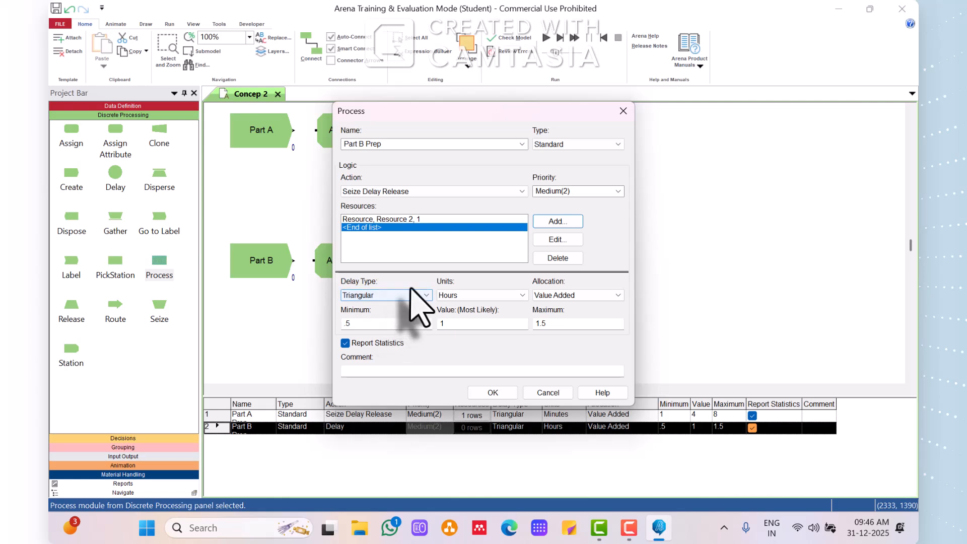
Set Part B Prep's triangular delay to minutes with minimum 3, most likely 5 and maximum 10, and accept the module.
click(475, 295)
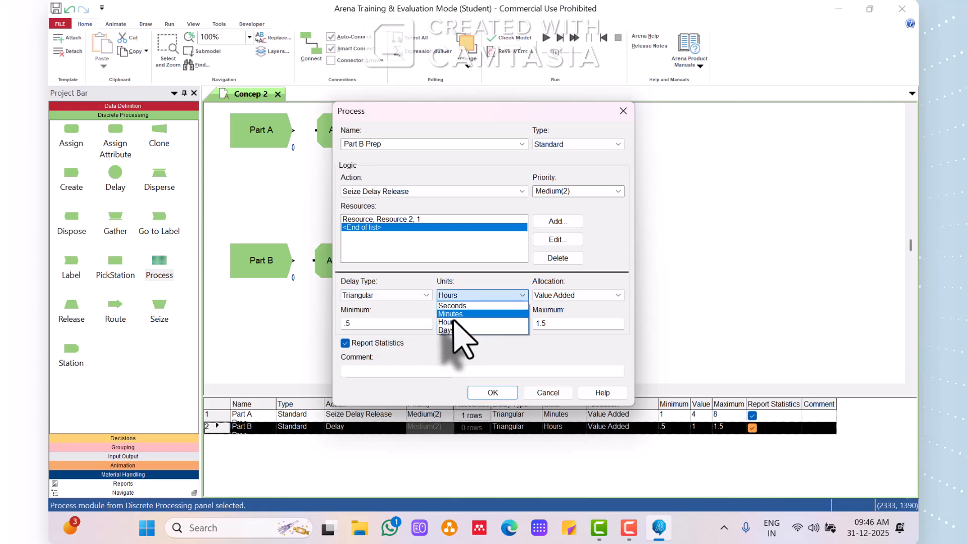
click(460, 318)
double_click(389, 324)
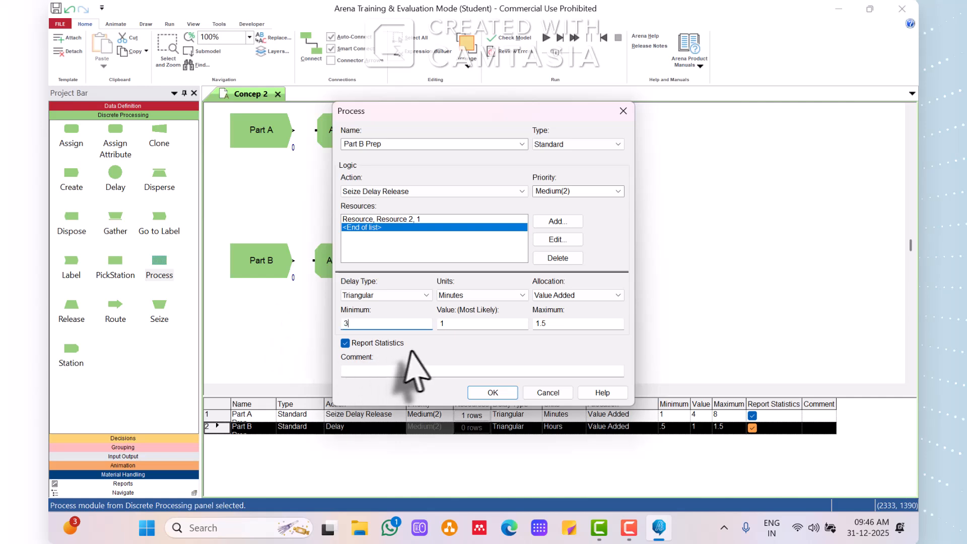
double_click(468, 323)
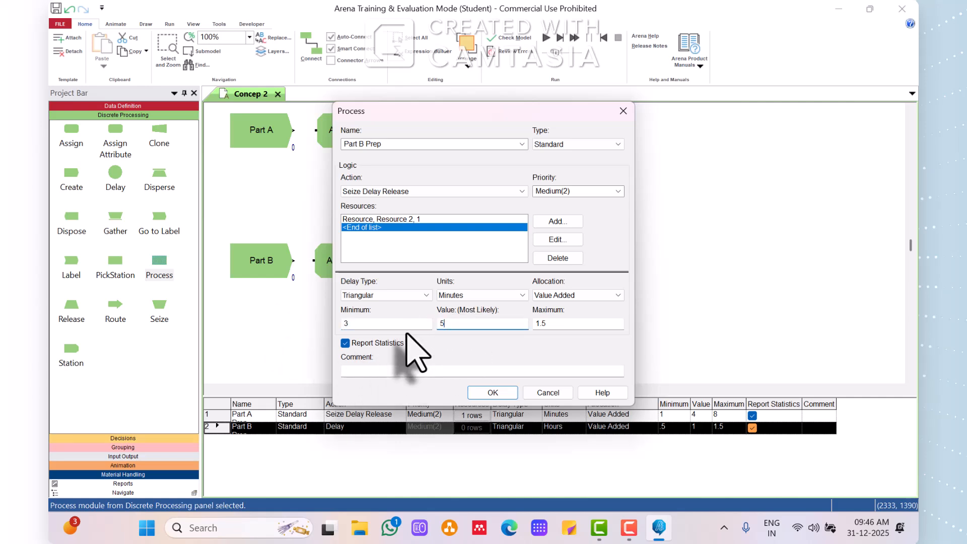
text(5)
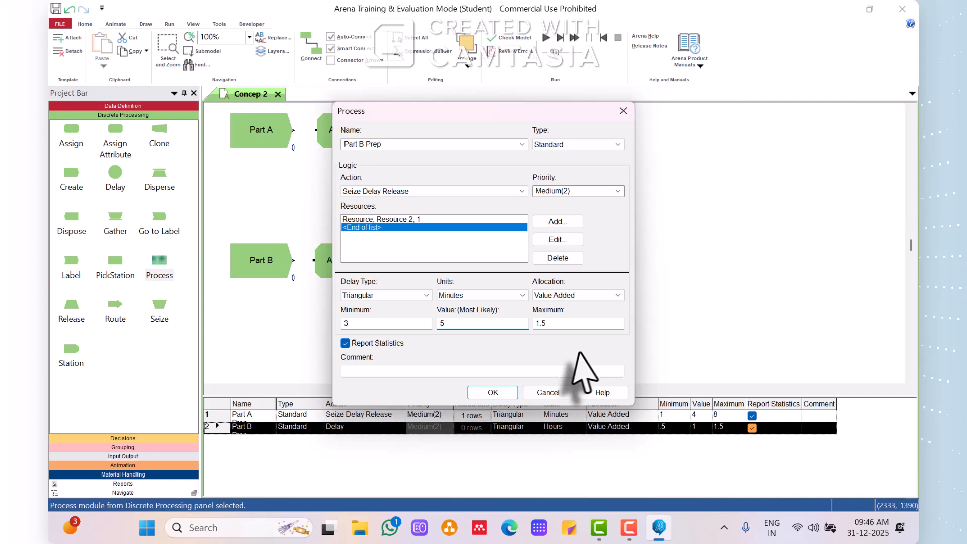
double_click(554, 325)
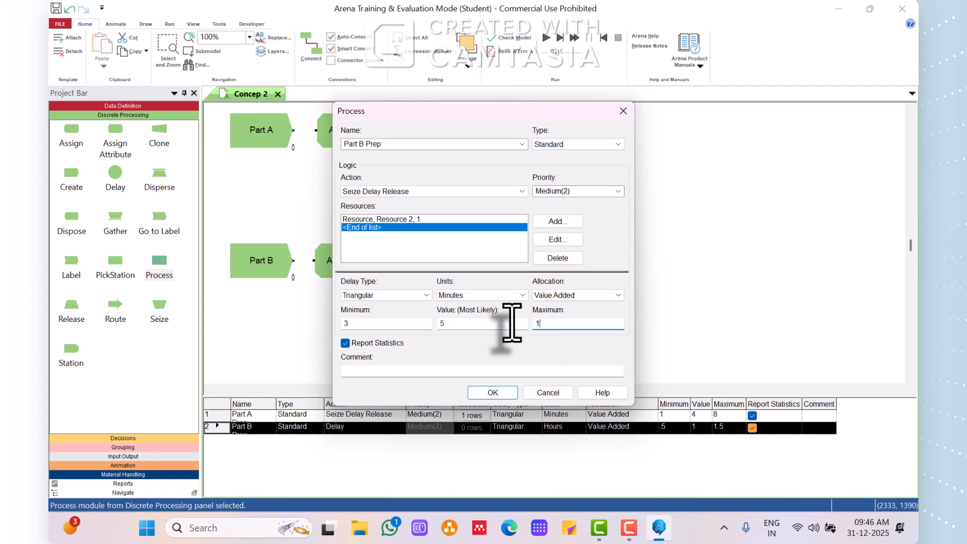
text(10)
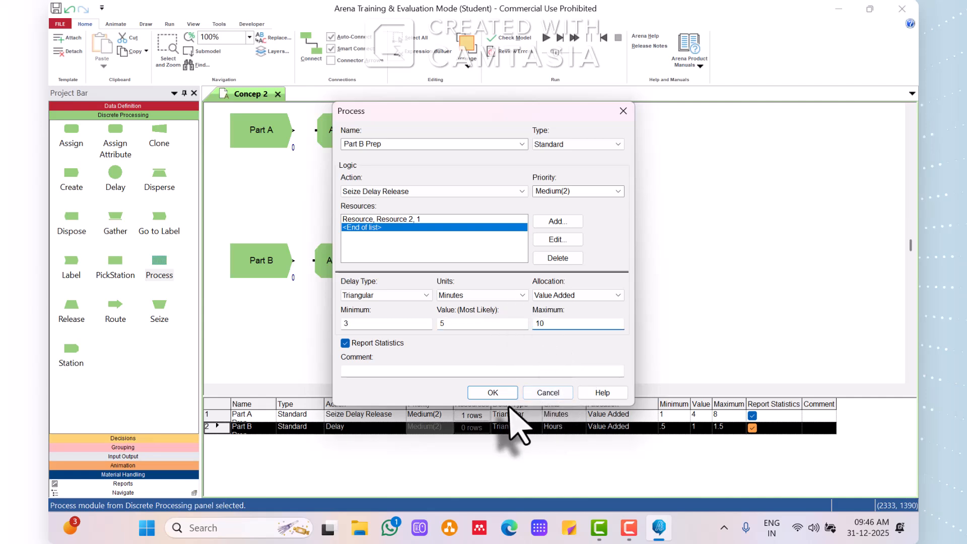
click(493, 393)
click(584, 267)
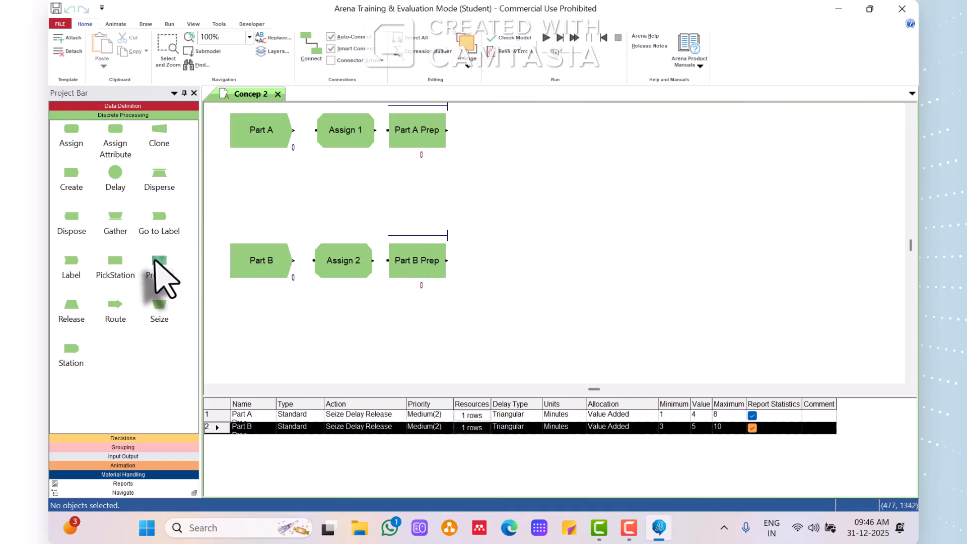
Place a Process module after the two prep processes, name it Sealer and set its action to Seize Delay Release.
drag(162, 270, 500, 201)
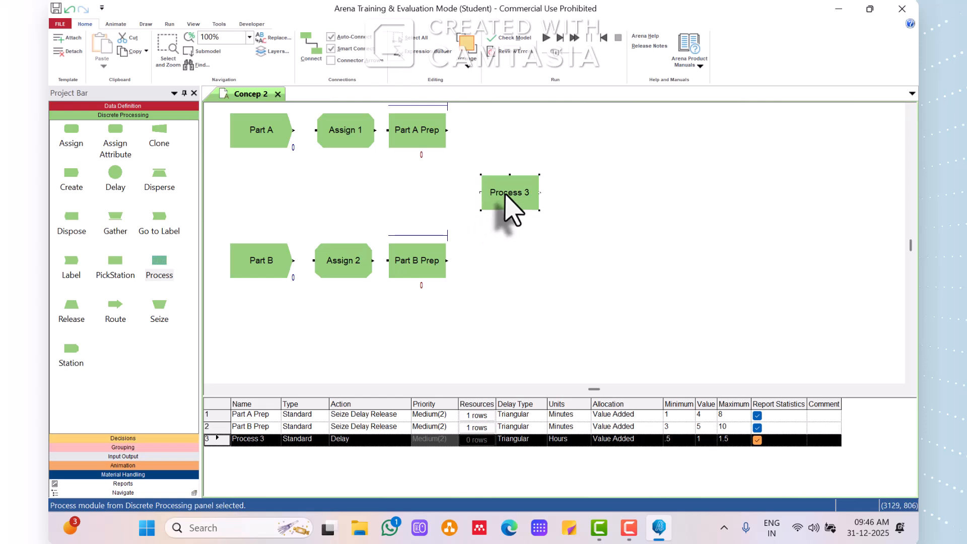
double_click(504, 196)
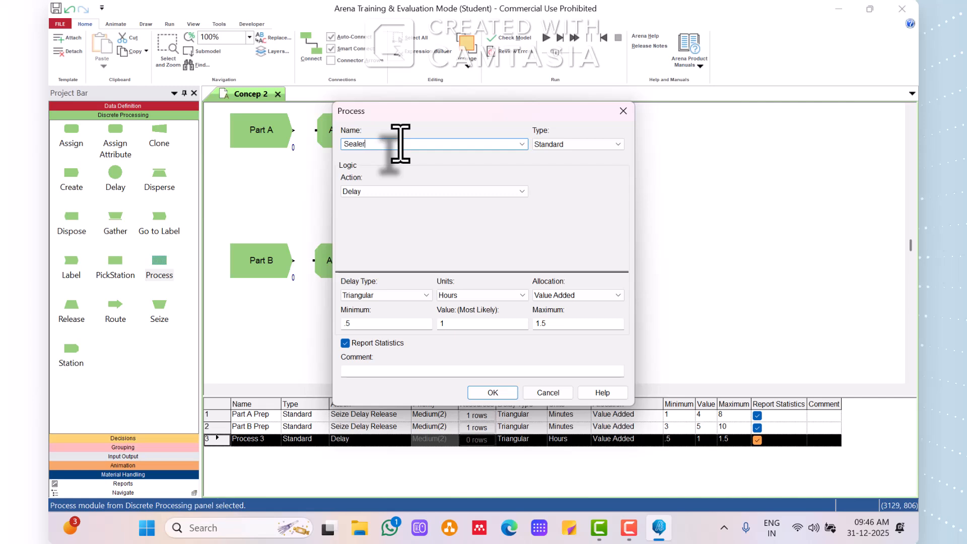
click(395, 192)
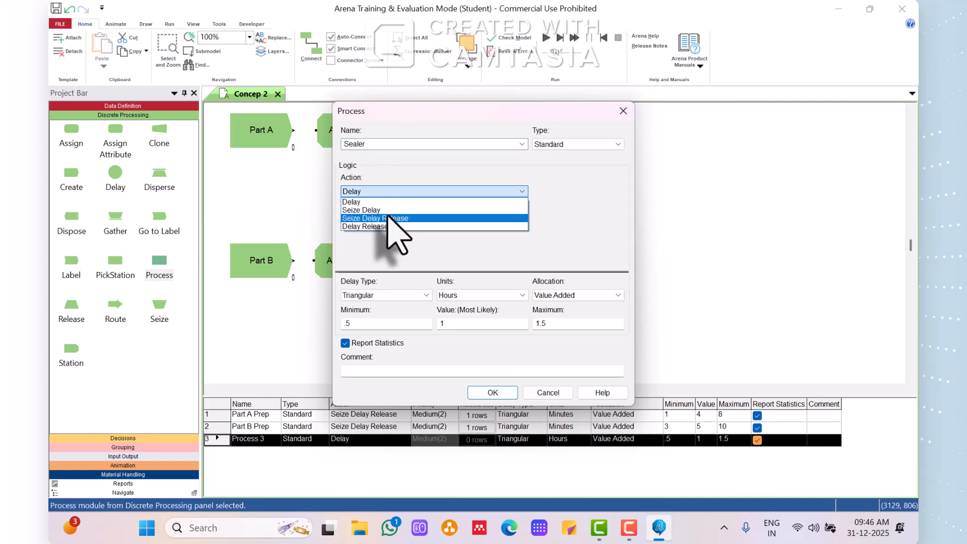
click(453, 214)
Add Resource 3 with 1 unit to seize to the Sealer process.
click(554, 224)
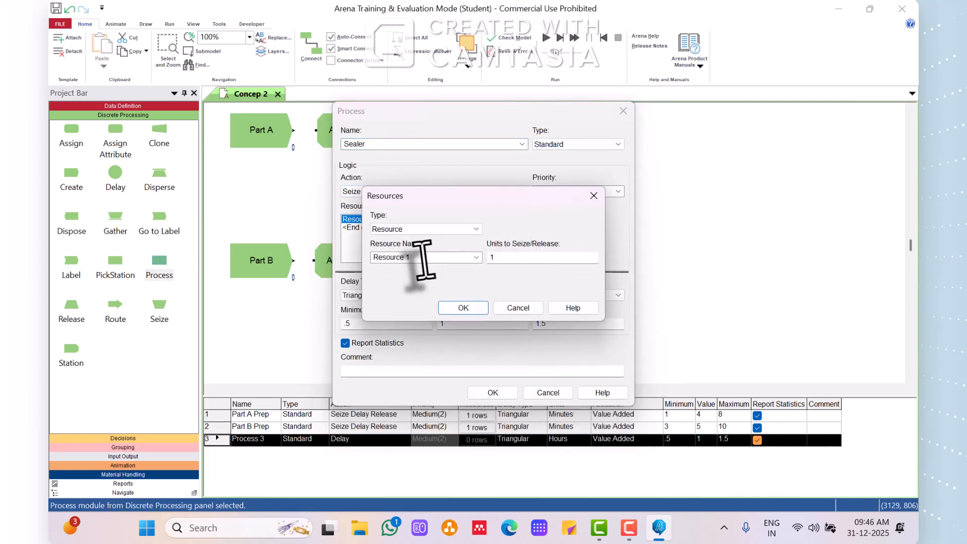
click(422, 258)
double_click(421, 258)
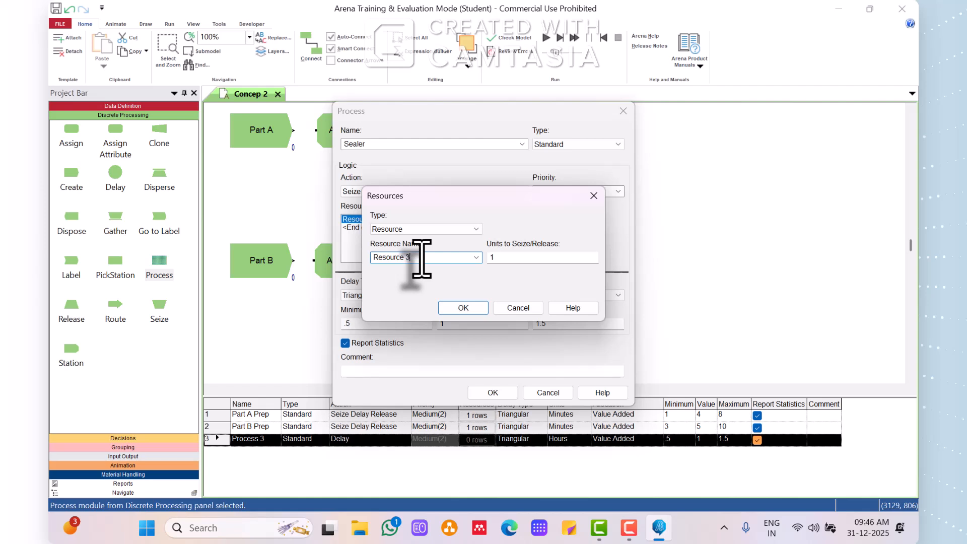
click(462, 308)
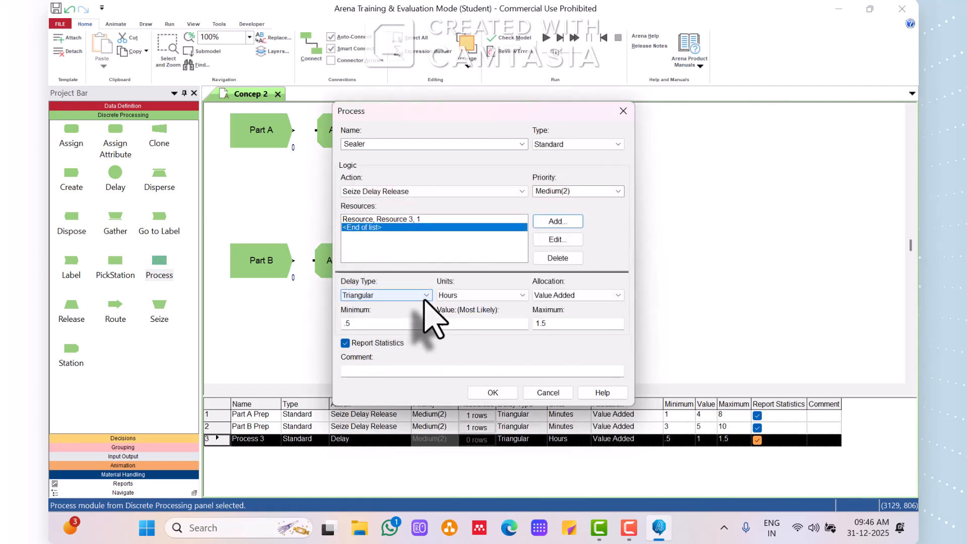
Set the Sealer delay type to Expression in minutes with the expression Sealer Time, and accept the module.
click(425, 295)
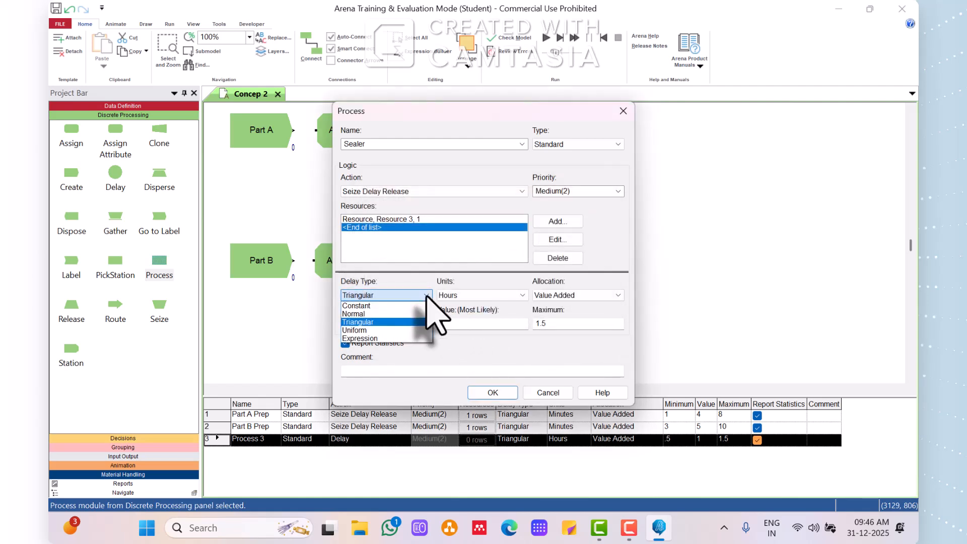
click(387, 338)
click(471, 296)
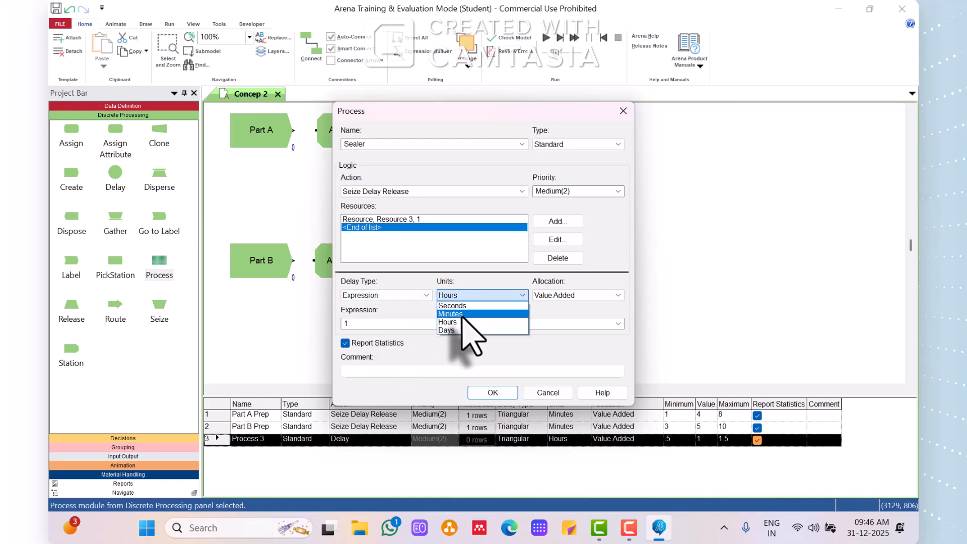
click(468, 314)
click(372, 323)
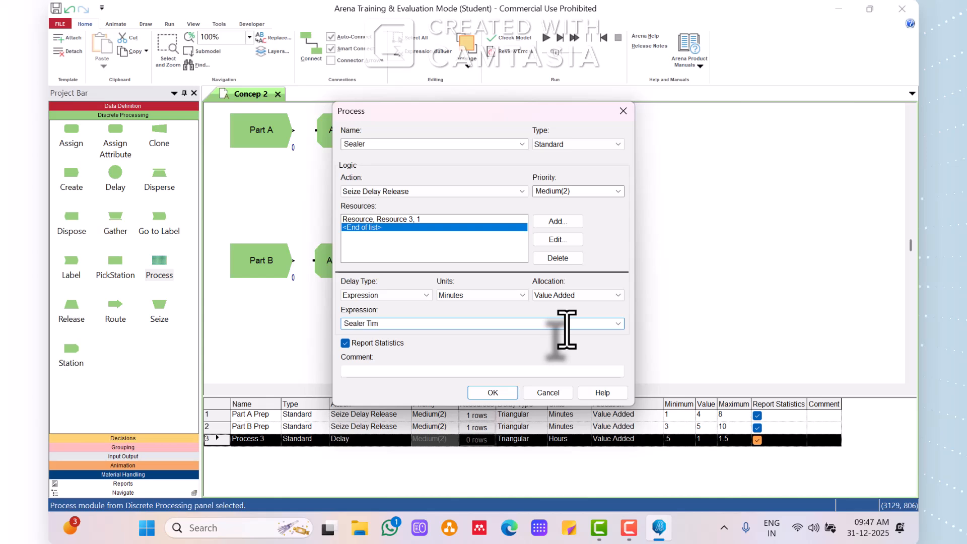
click(505, 393)
click(670, 283)
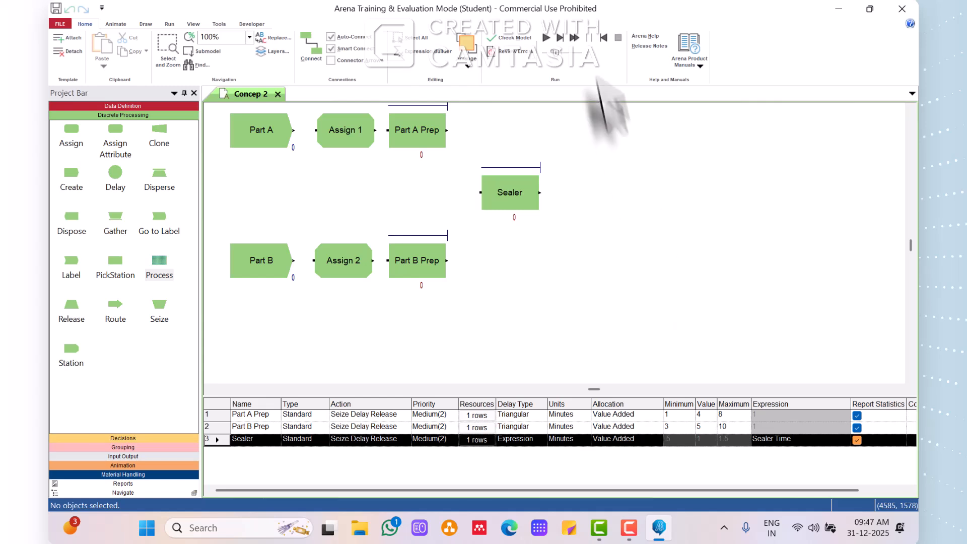
Place a Decide module directly after the Sealer process.
click(146, 439)
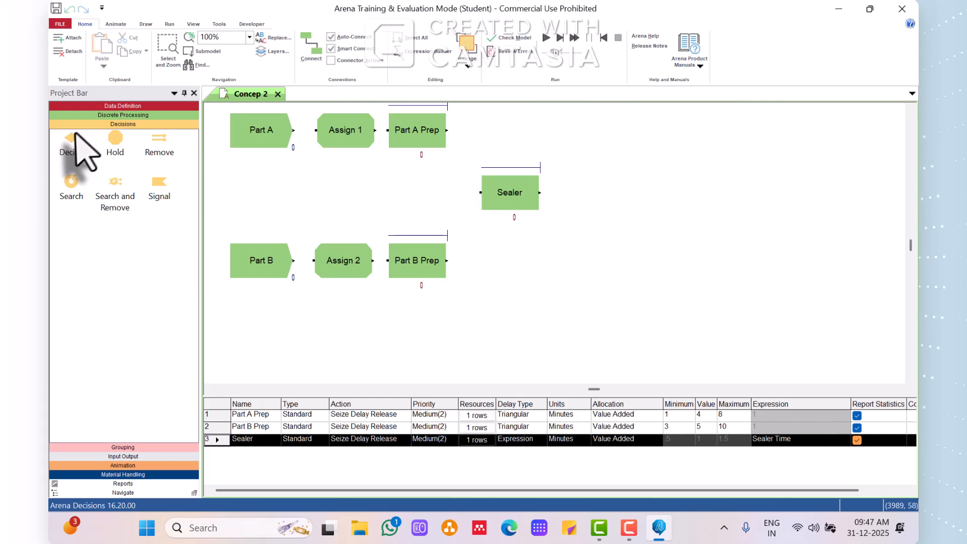
drag(71, 138, 556, 202)
click(627, 279)
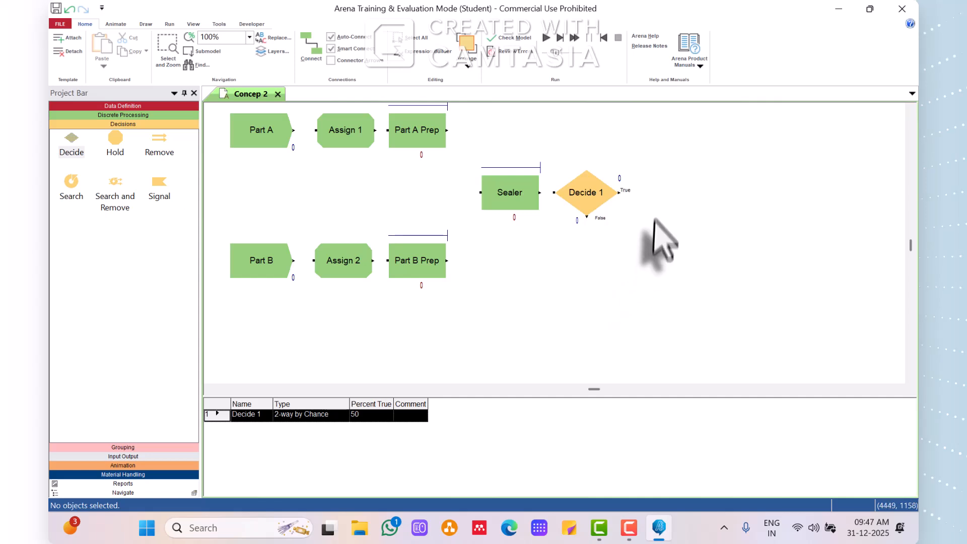
Place a Dispose module after the Decide module's True exit and name it Shipped.
click(87, 115)
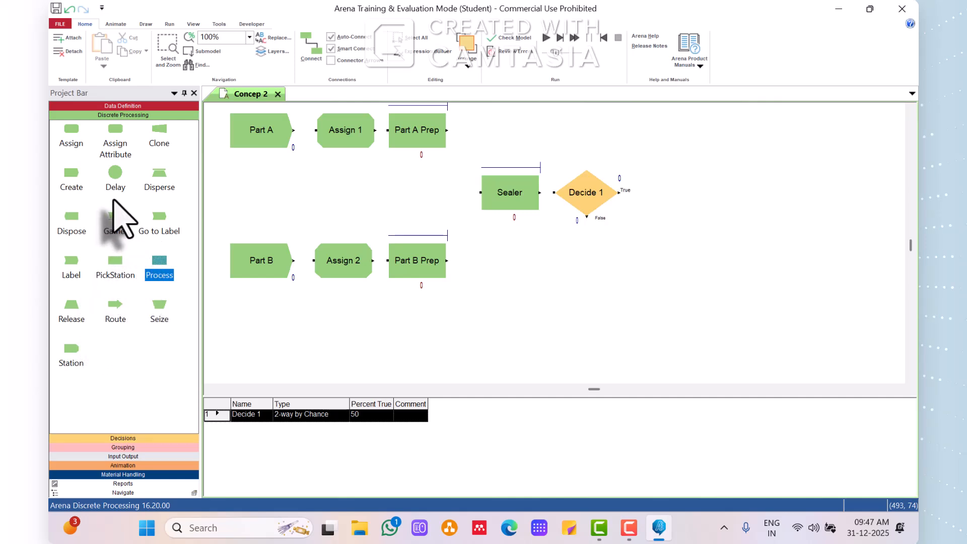
drag(71, 228, 641, 194)
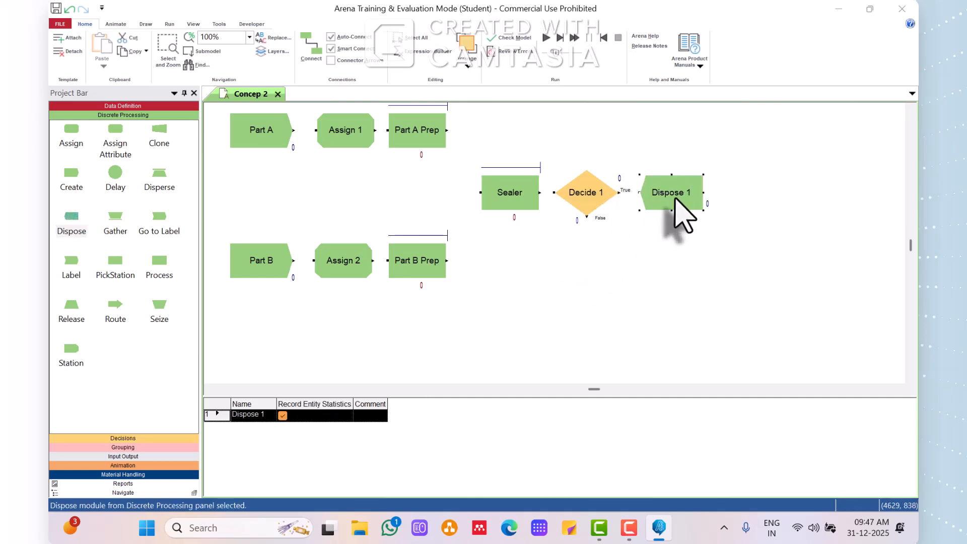
double_click(674, 201)
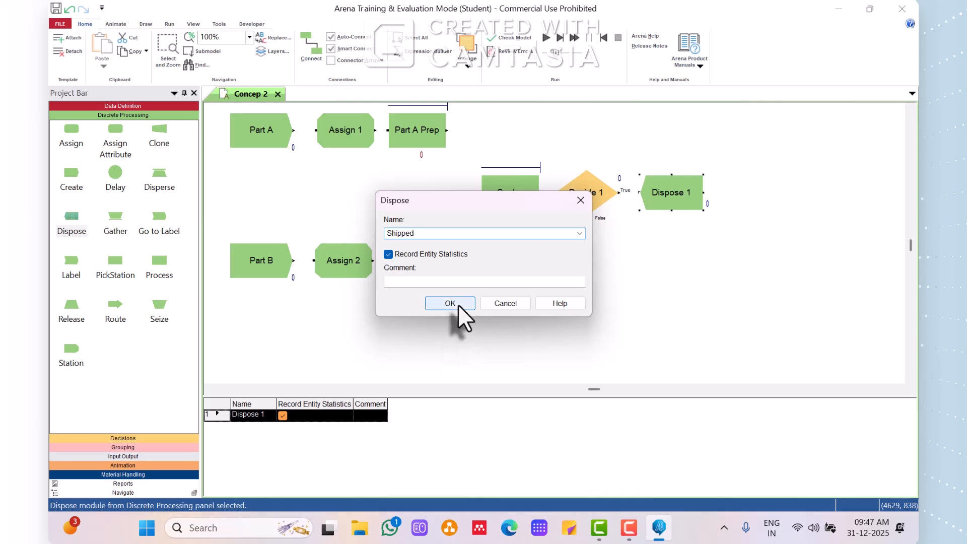
click(455, 303)
Set the Decide module's percent true to 91.
double_click(578, 208)
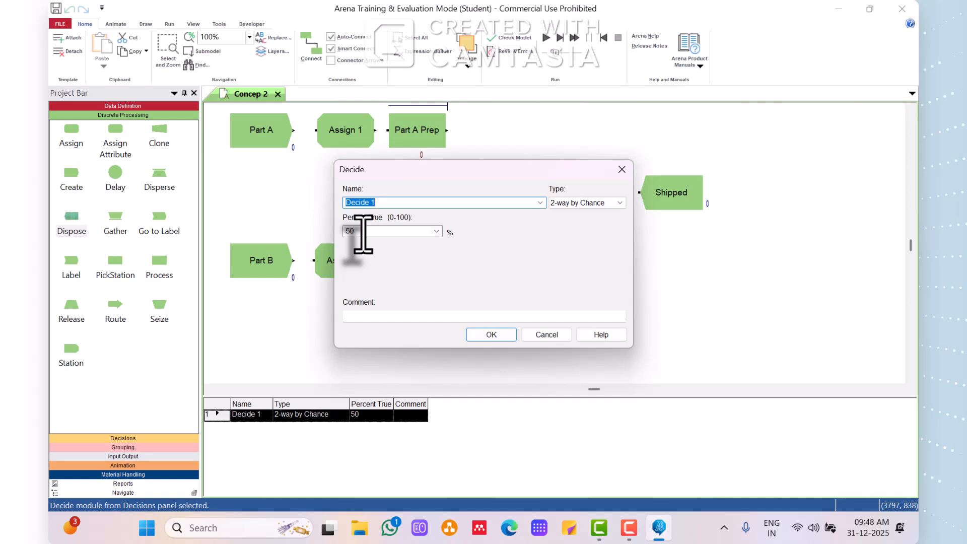
drag(363, 232, 337, 226)
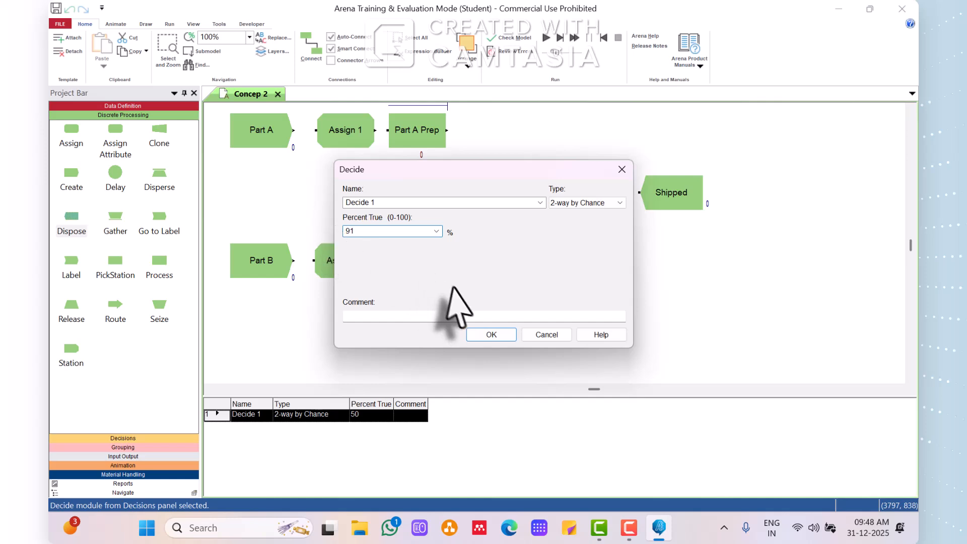
click(491, 335)
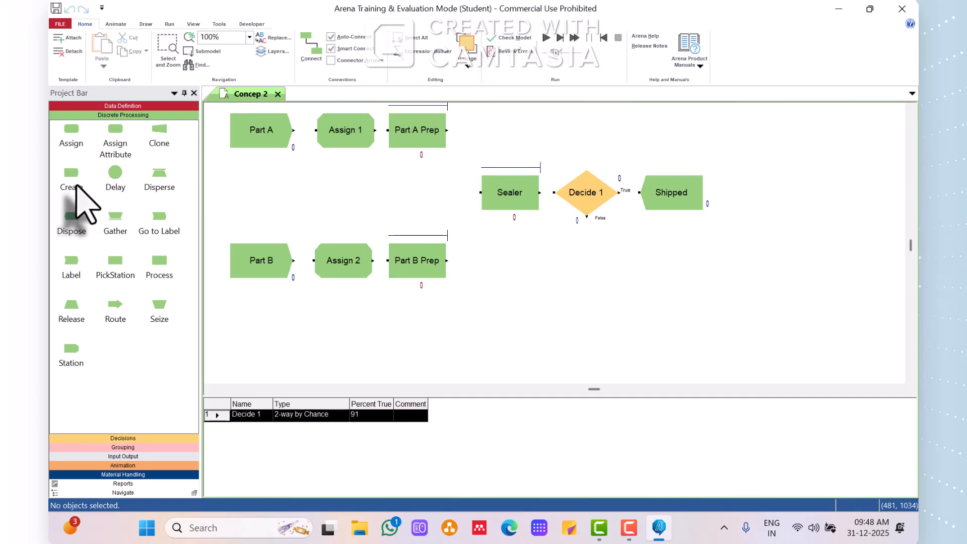
Place a Process module below Shipped, name it Rework and set its action to Seize Delay Release.
drag(160, 266, 646, 262)
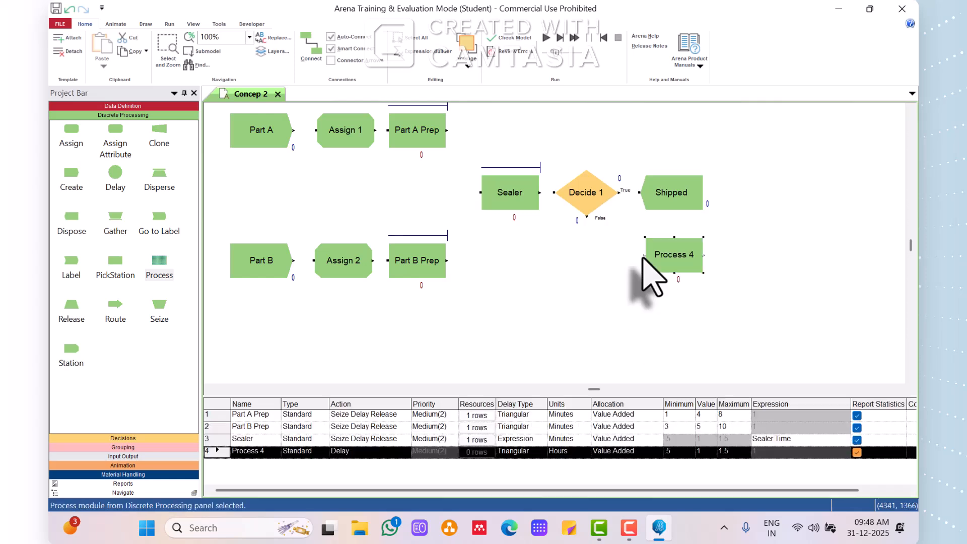
double_click(679, 261)
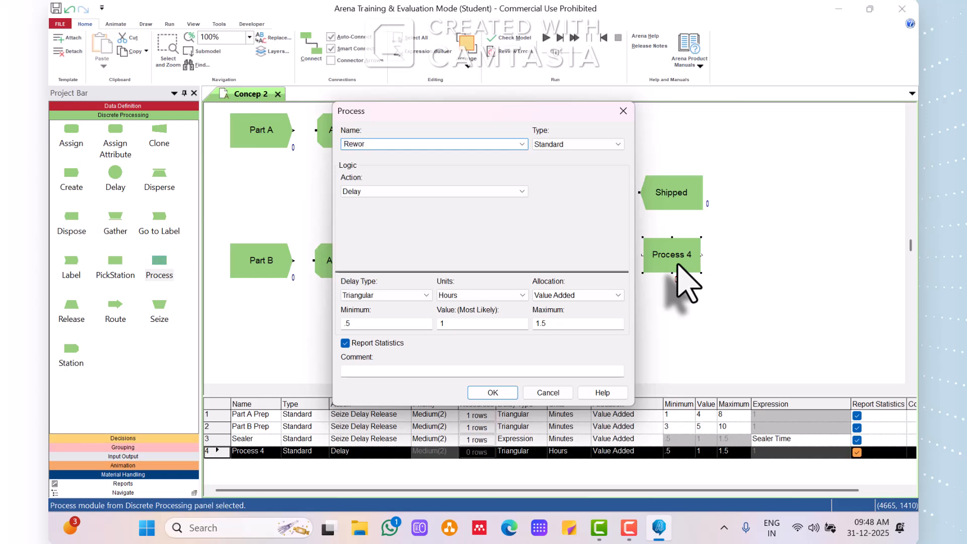
click(386, 191)
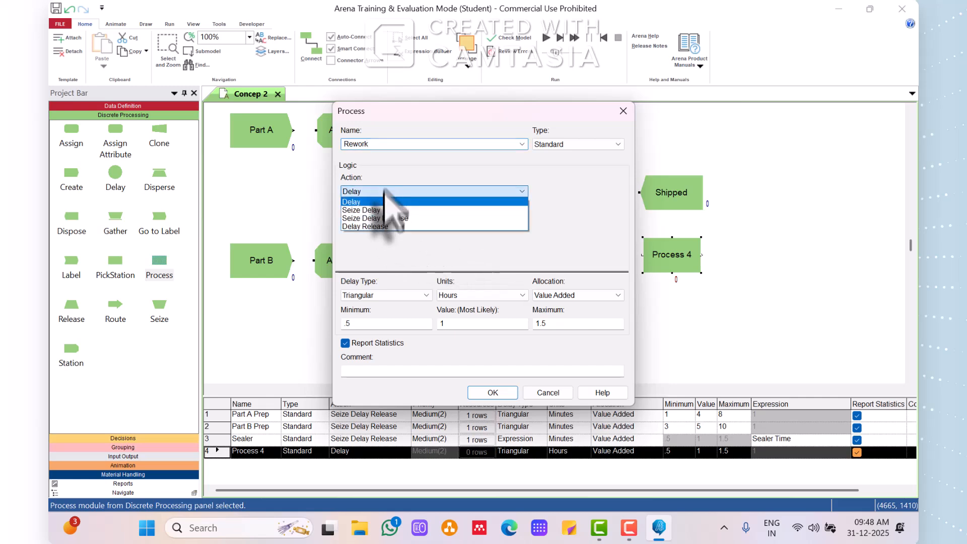
click(388, 218)
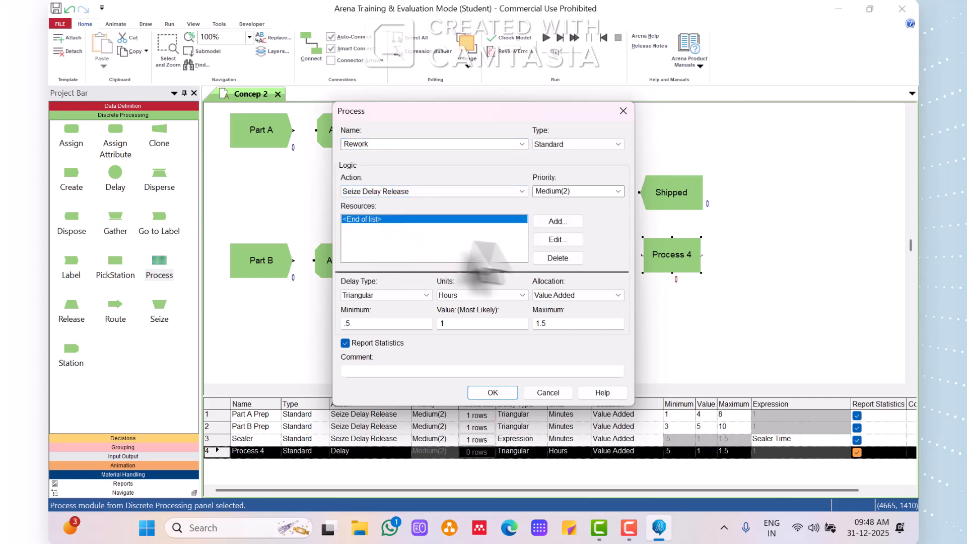
Add Resource 3 with 1 unit to seize to the Rework process.
click(554, 222)
double_click(402, 258)
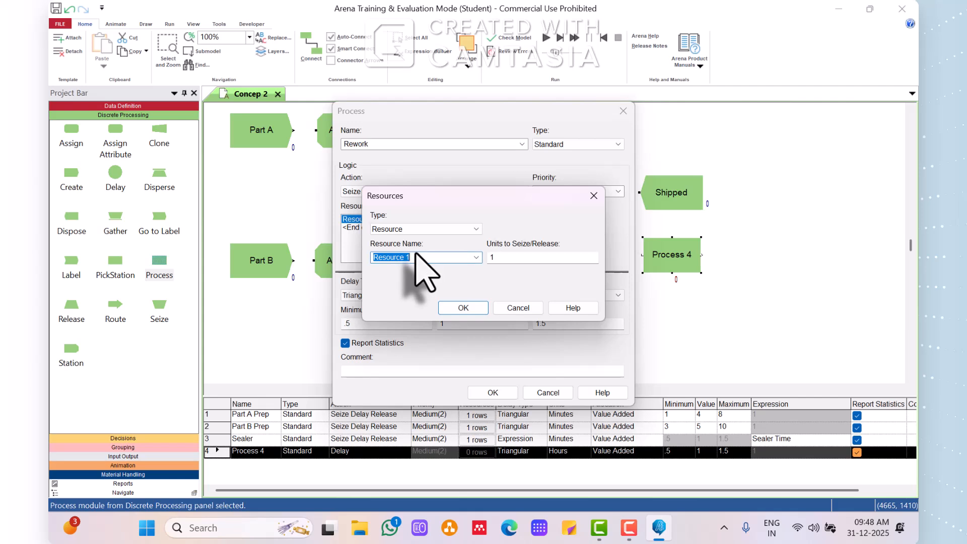
click(414, 257)
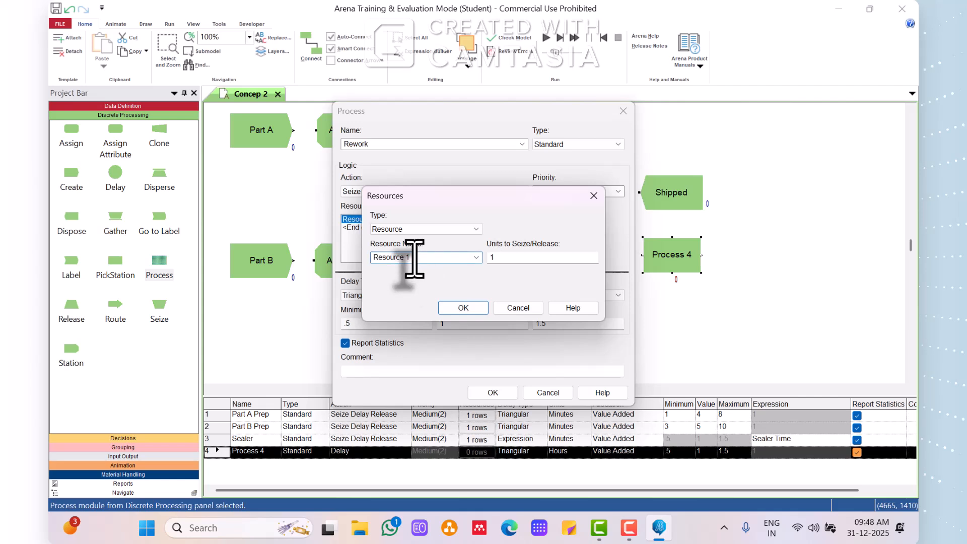
click(463, 308)
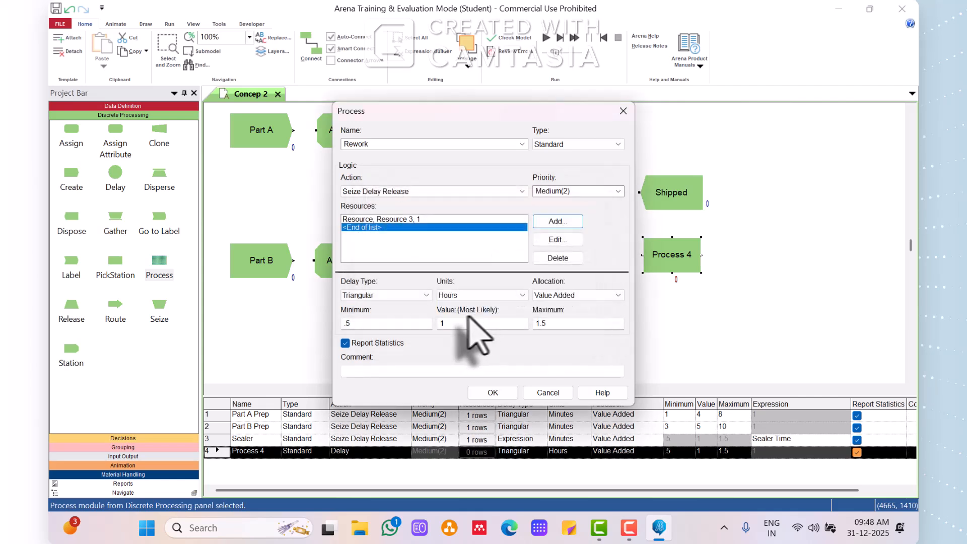
Set the Rework delay to a constant 45 minutes and accept the module.
click(426, 295)
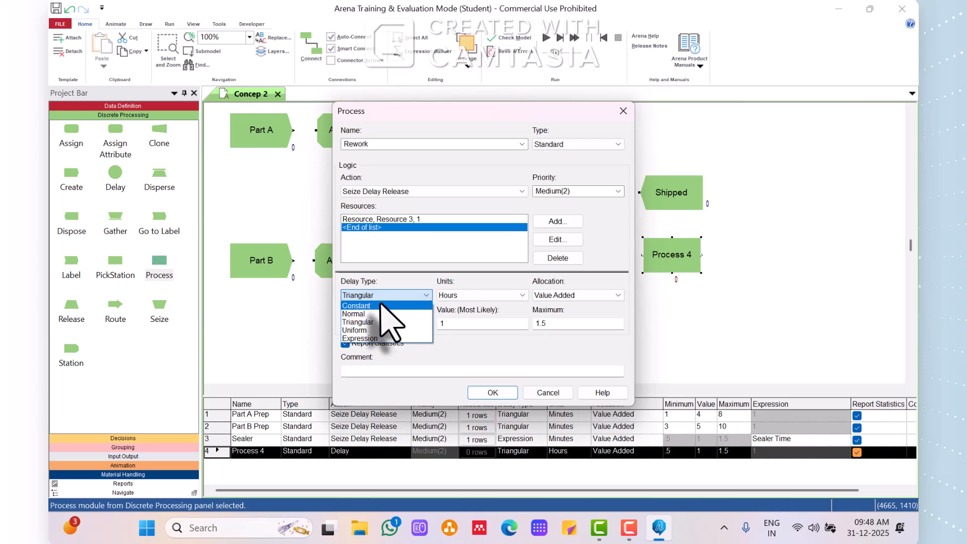
click(381, 305)
click(450, 295)
click(448, 314)
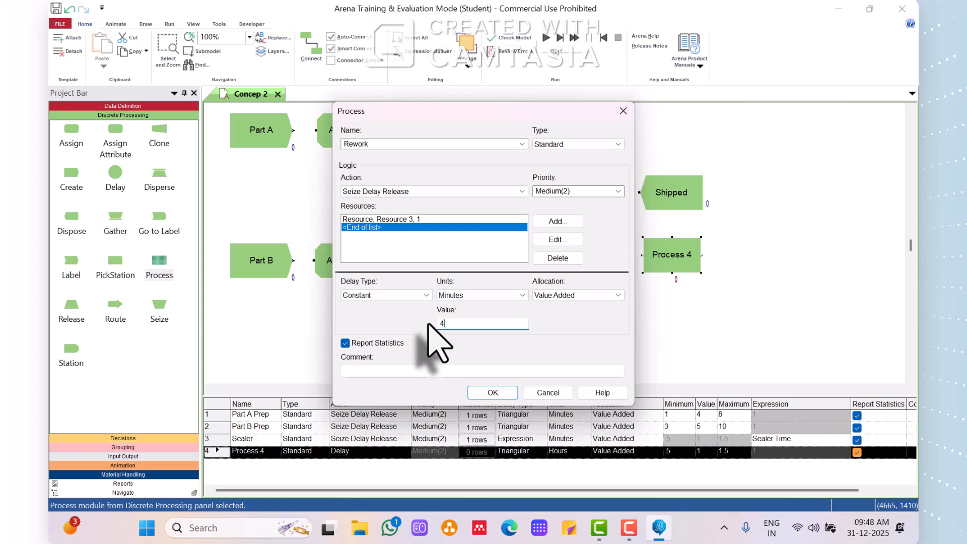
click(498, 392)
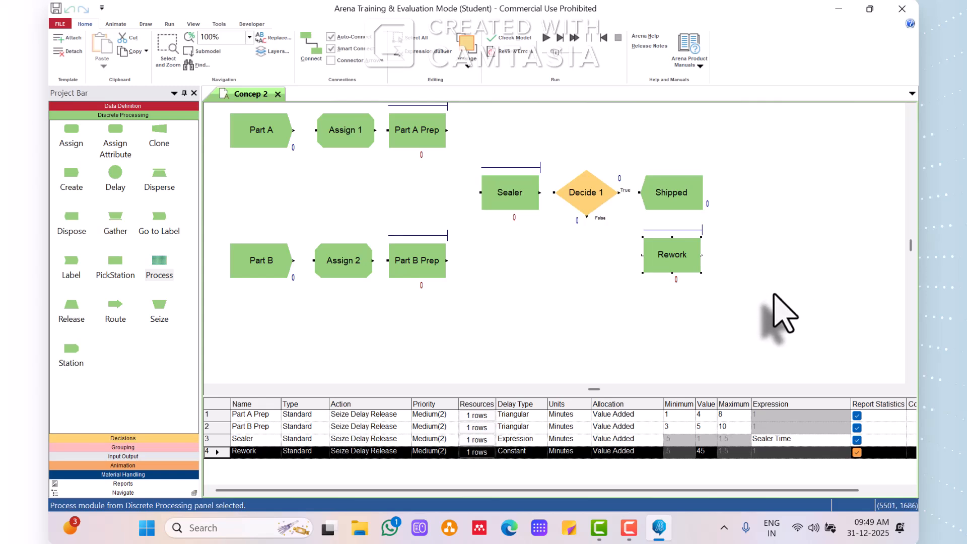
Change the Rework process's seized resource to Resource 4 and accept the module.
double_click(677, 258)
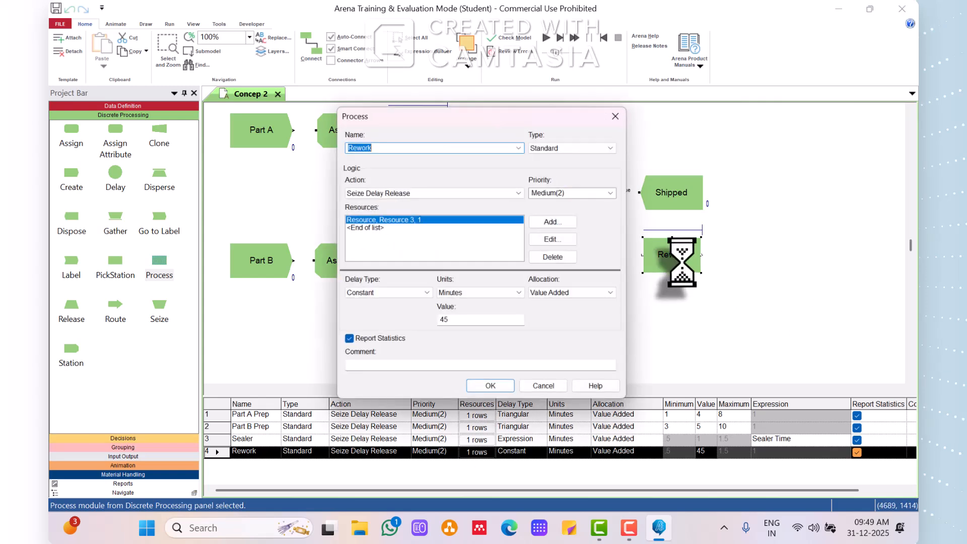
click(556, 240)
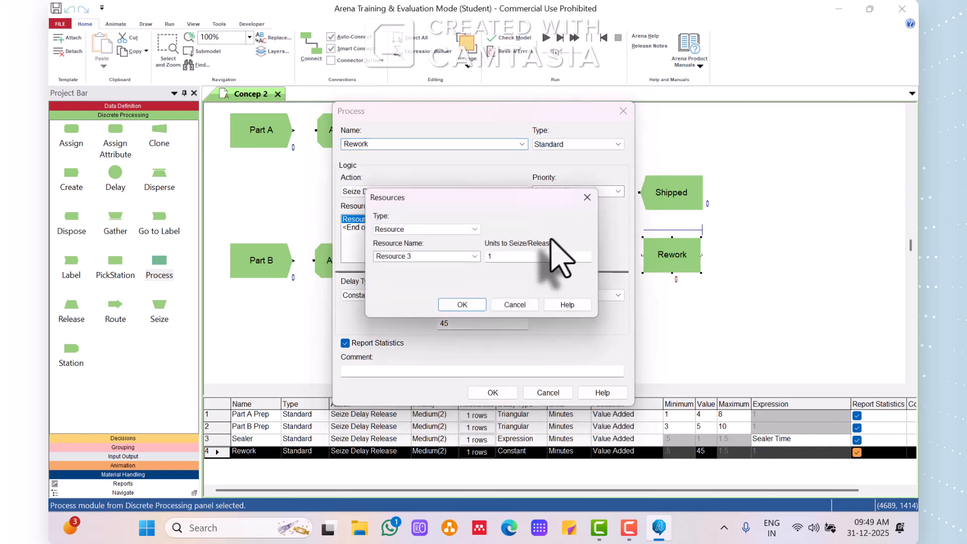
click(410, 259)
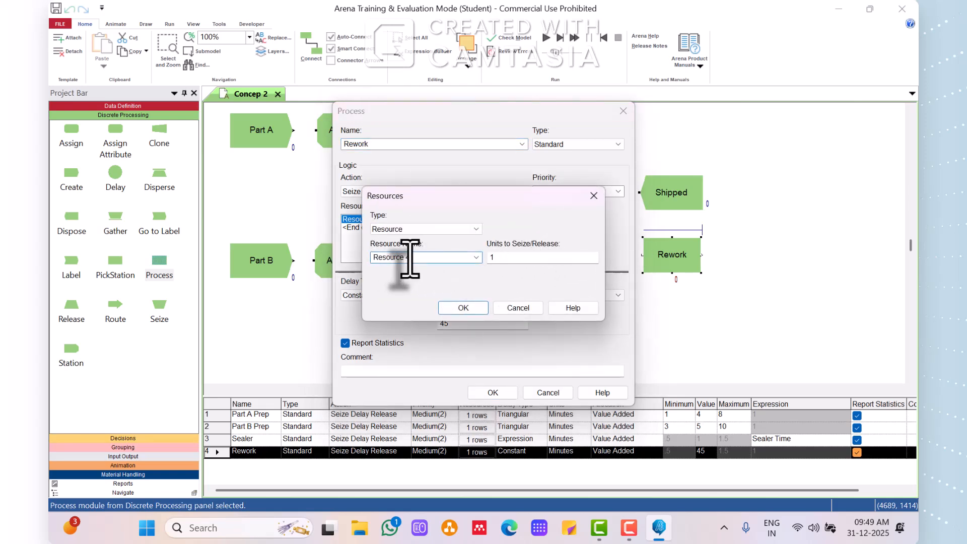
click(464, 307)
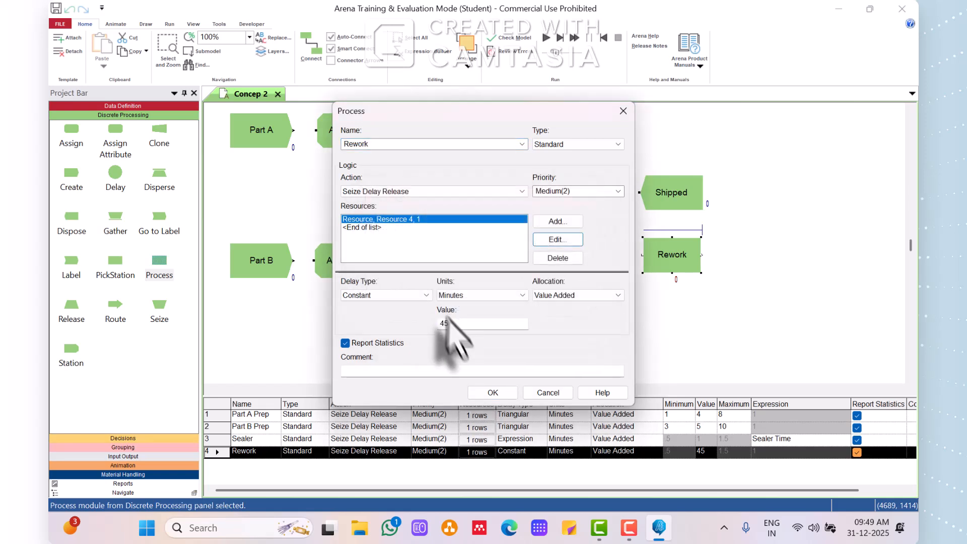
click(492, 392)
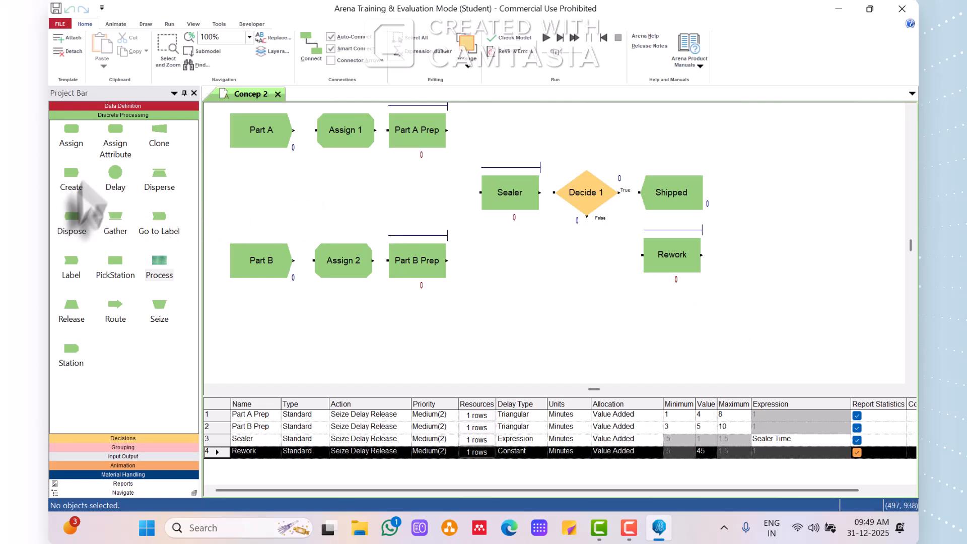
Place a second Decide module directly after Rework and set its percent true to 80.
click(123, 438)
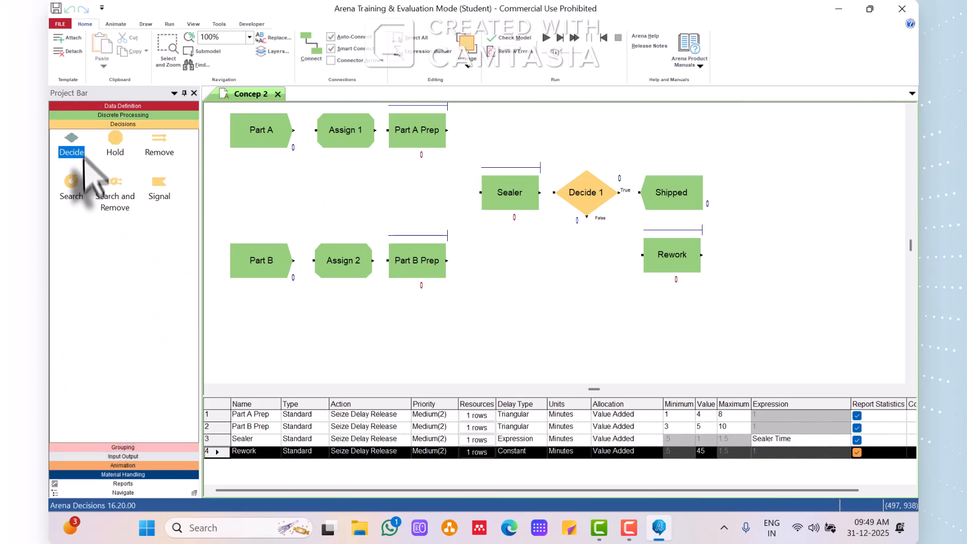
drag(71, 147, 718, 255)
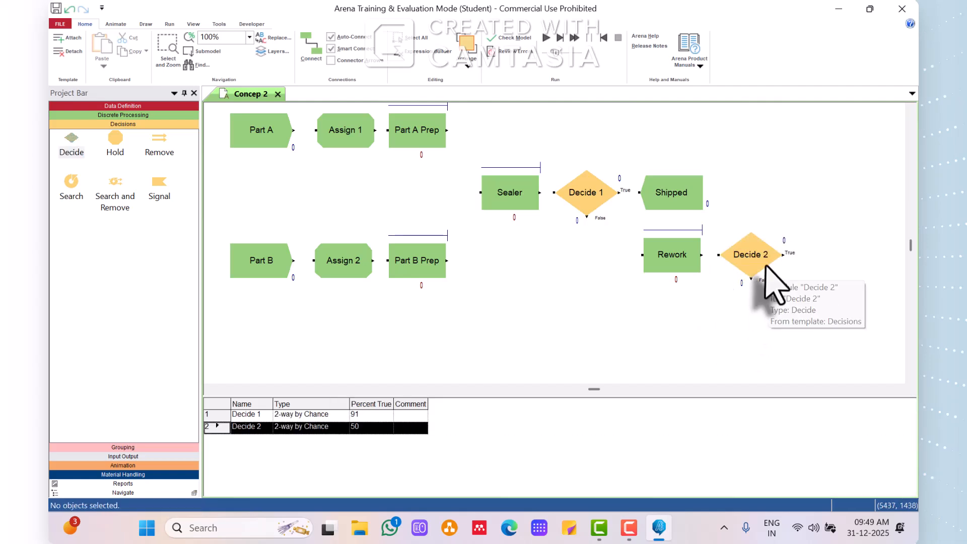
double_click(763, 258)
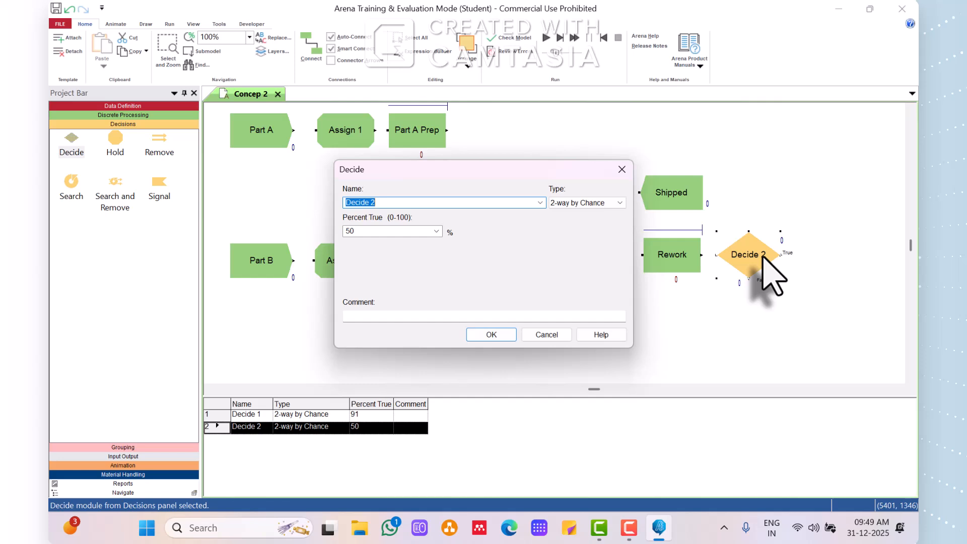
key(Tab)
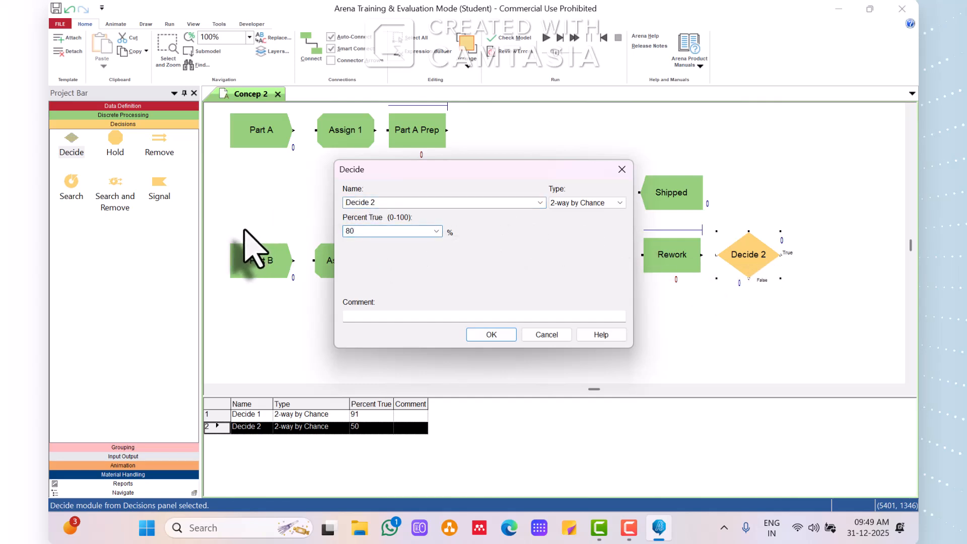
text(80)
click(490, 334)
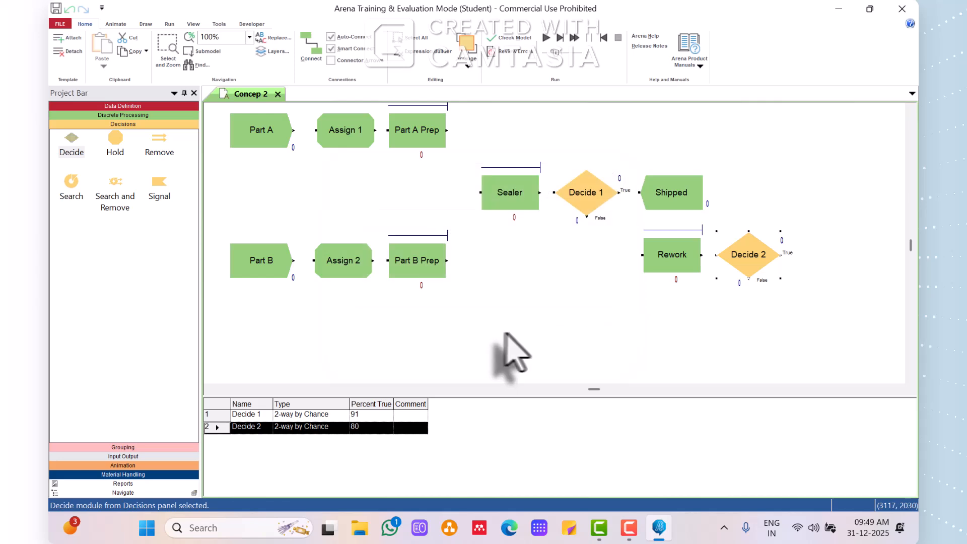
Place two Dispose modules after Decide 2, one level with it and the other directly below.
click(104, 115)
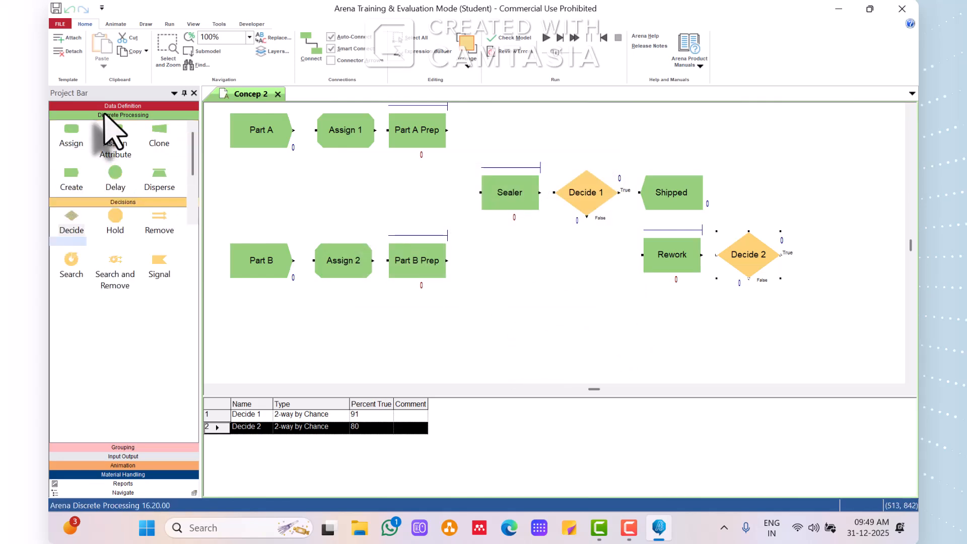
drag(71, 217, 815, 274)
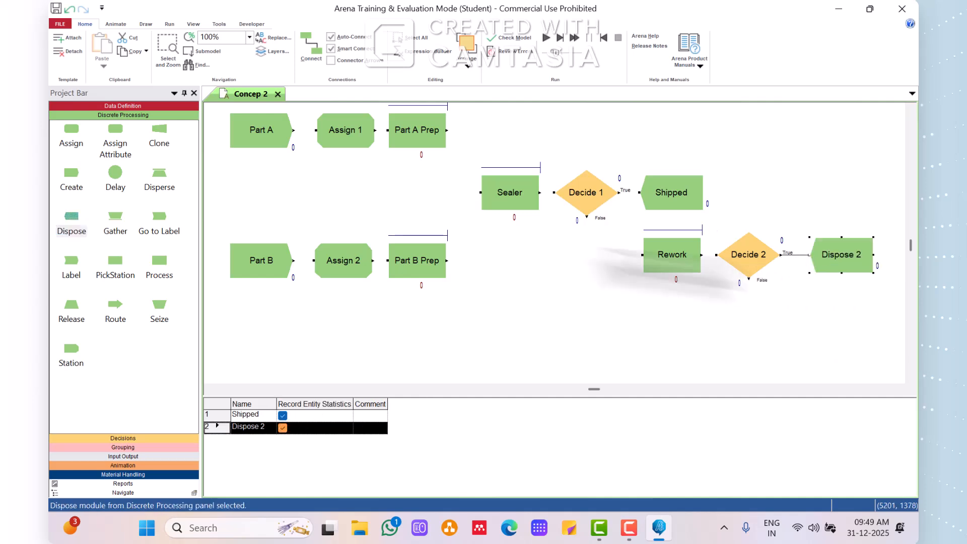
drag(72, 216, 811, 325)
click(743, 322)
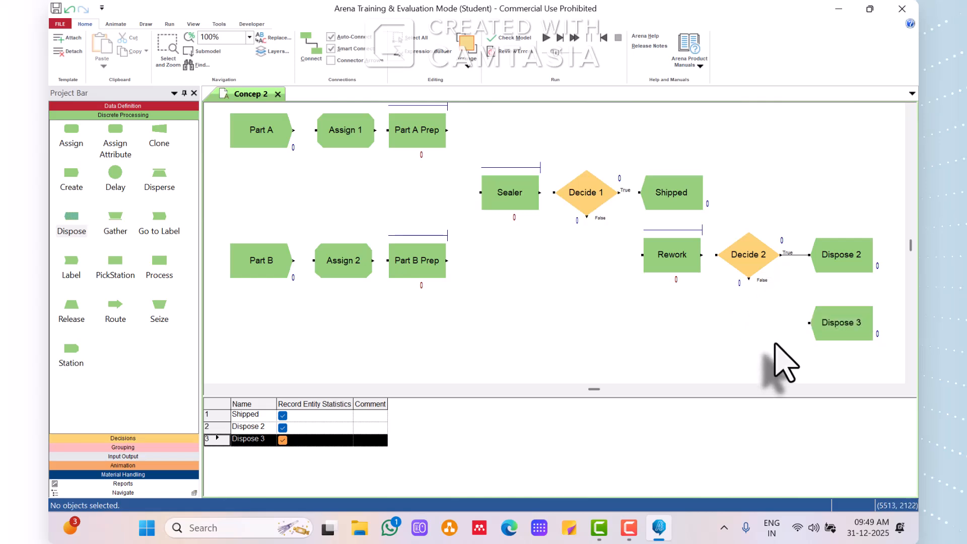
Name the upper new Dispose module Salvaged and Shipped and the lower one Scrapped.
double_click(859, 256)
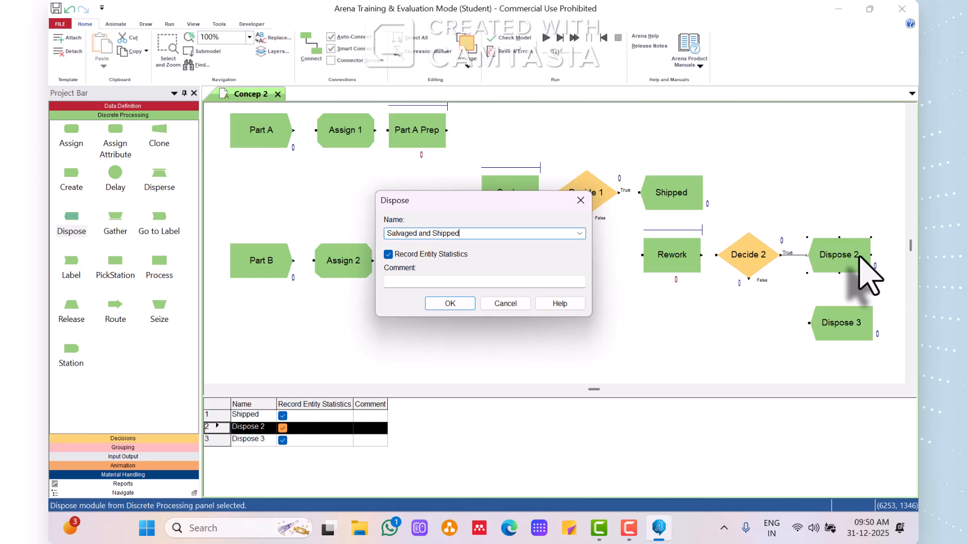
click(445, 302)
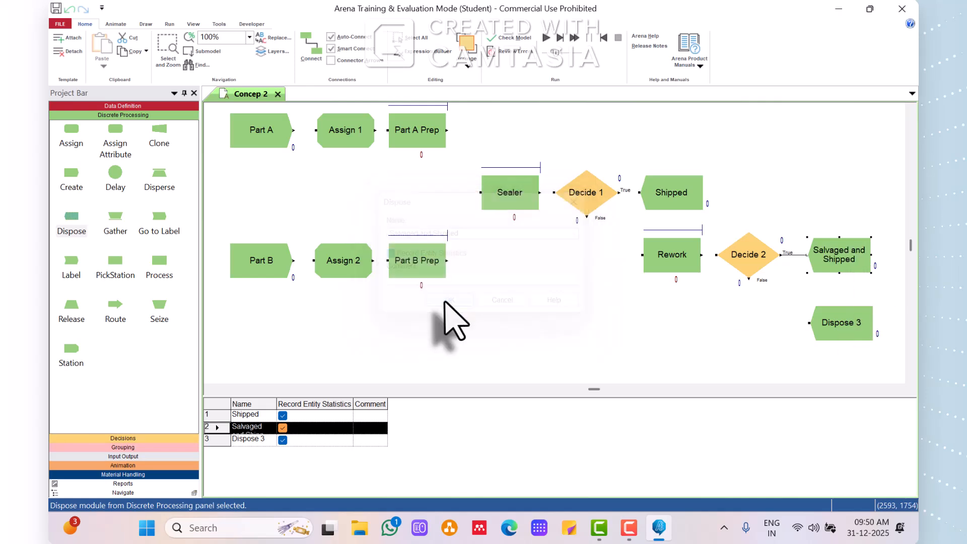
double_click(851, 327)
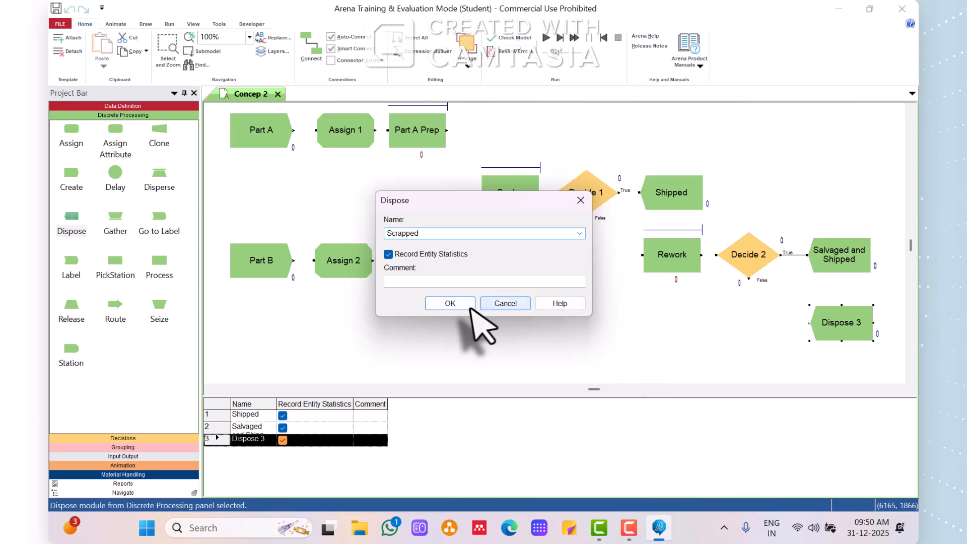
click(465, 304)
click(714, 179)
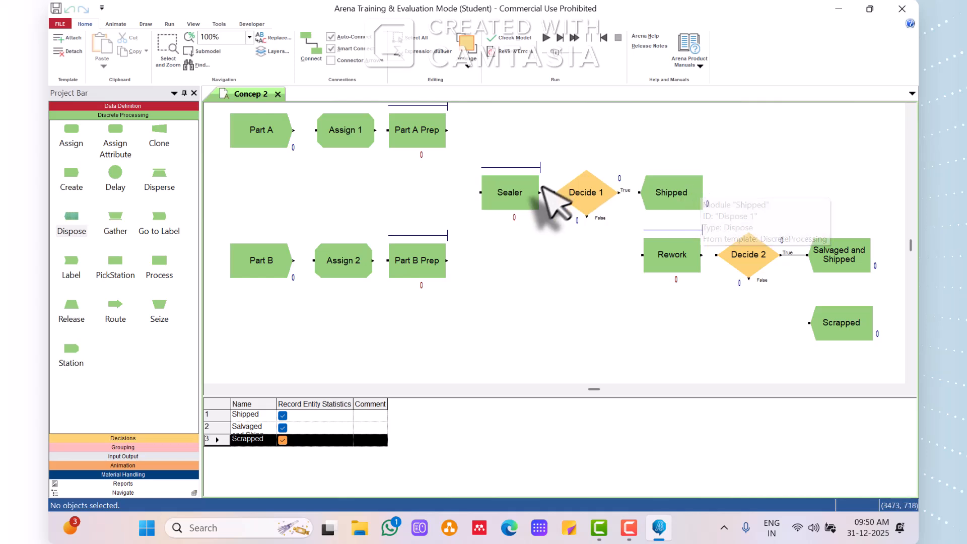
Shift Sealer, Decide 1, Shipped, Rework and Decide 2 slightly left in the flowchart to free up space.
drag(505, 190, 485, 192)
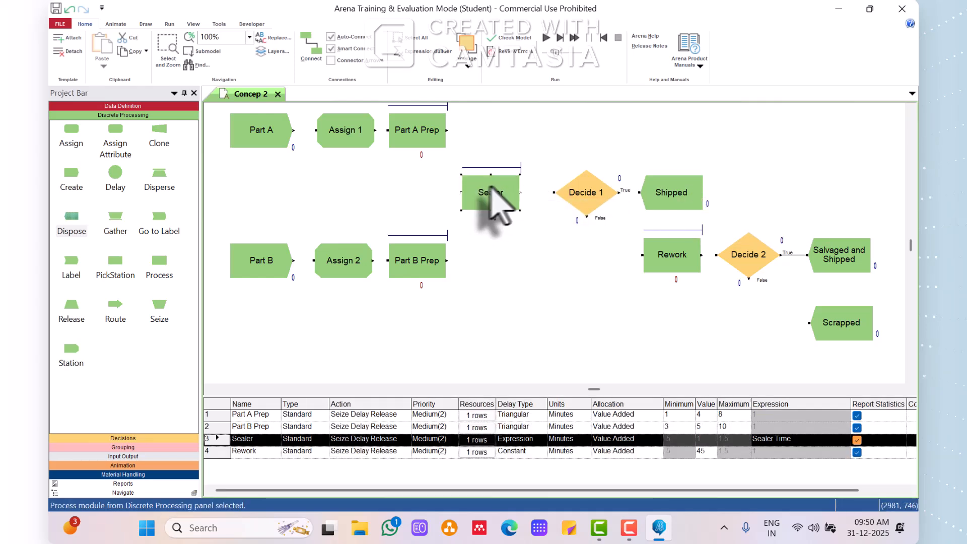
click(582, 192)
drag(587, 202, 579, 202)
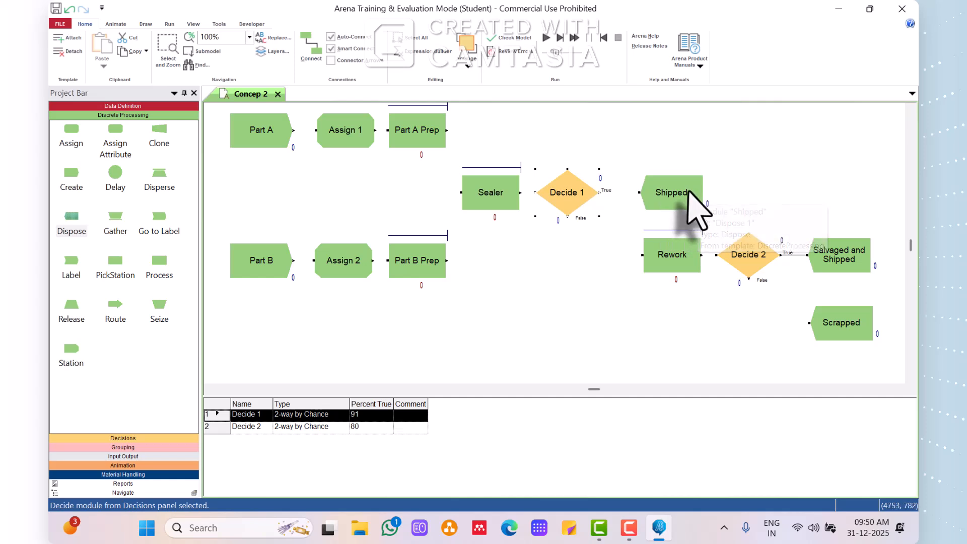
drag(695, 201, 660, 194)
drag(672, 255, 644, 255)
drag(745, 256, 730, 255)
Delete the connector from Decide 2 to Salvaged and Shipped, and shift all three Dispose modules right to leave gaps before them.
click(789, 255)
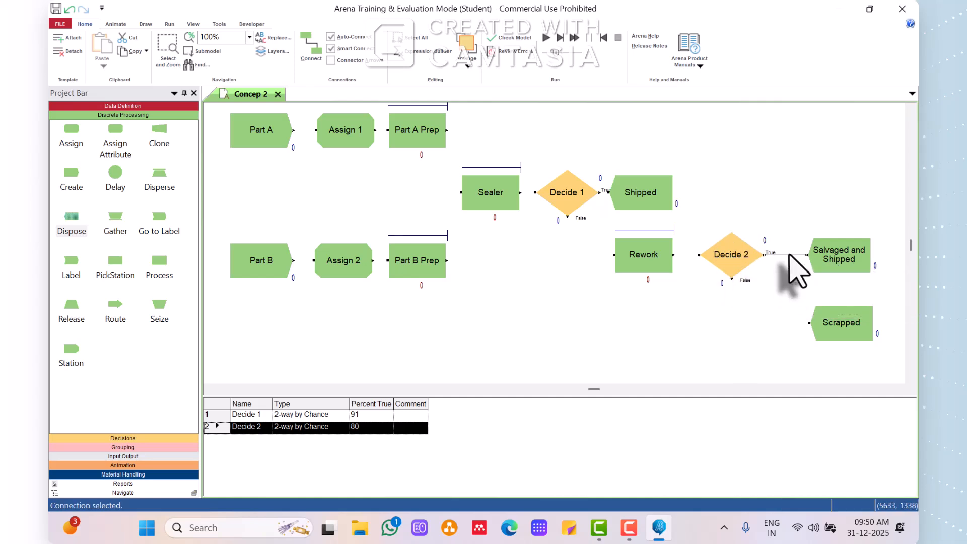
key(Delete)
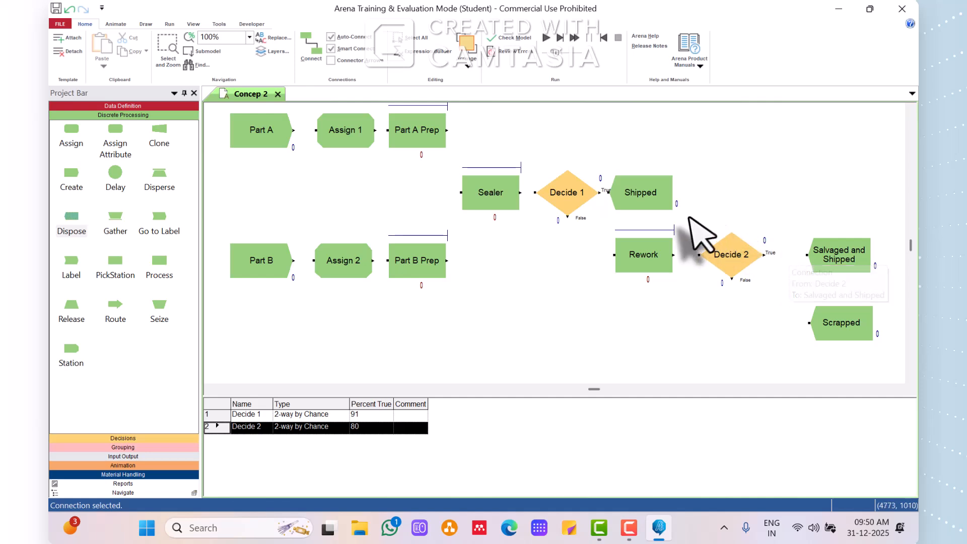
click(649, 196)
drag(705, 187, 739, 201)
drag(851, 262, 878, 263)
drag(846, 326, 869, 328)
click(727, 375)
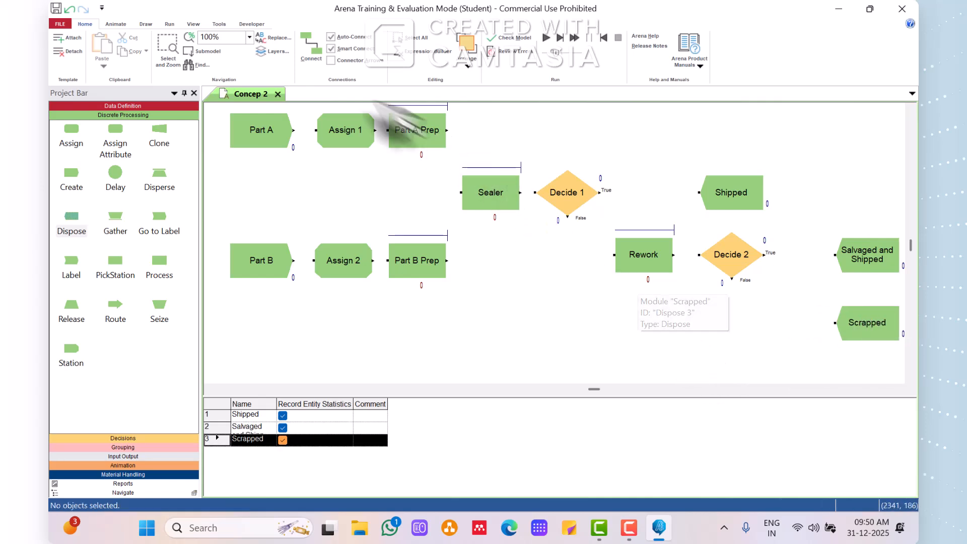
Place a Record module in front of each of the three Dispose modules and remove the automatic connectors between the Record modules.
click(96, 456)
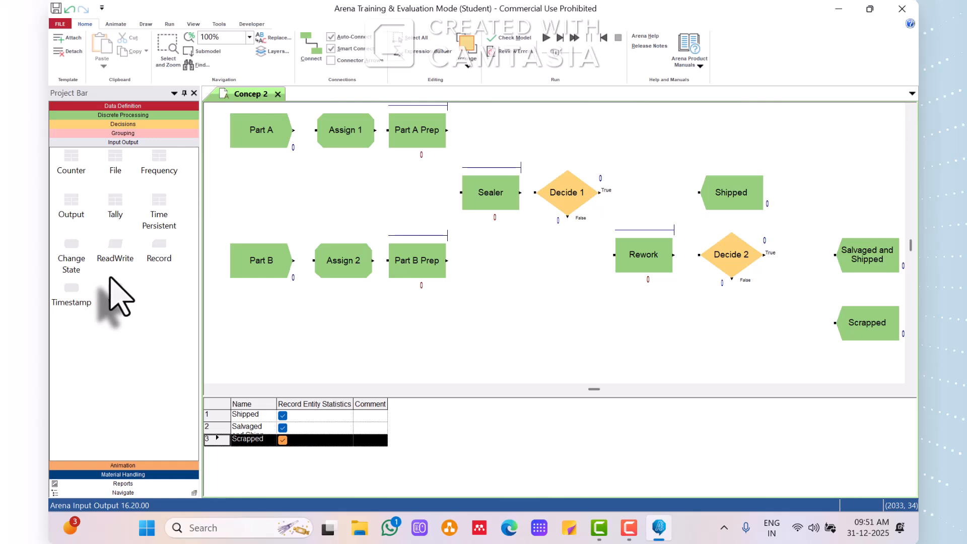
drag(159, 247, 627, 193)
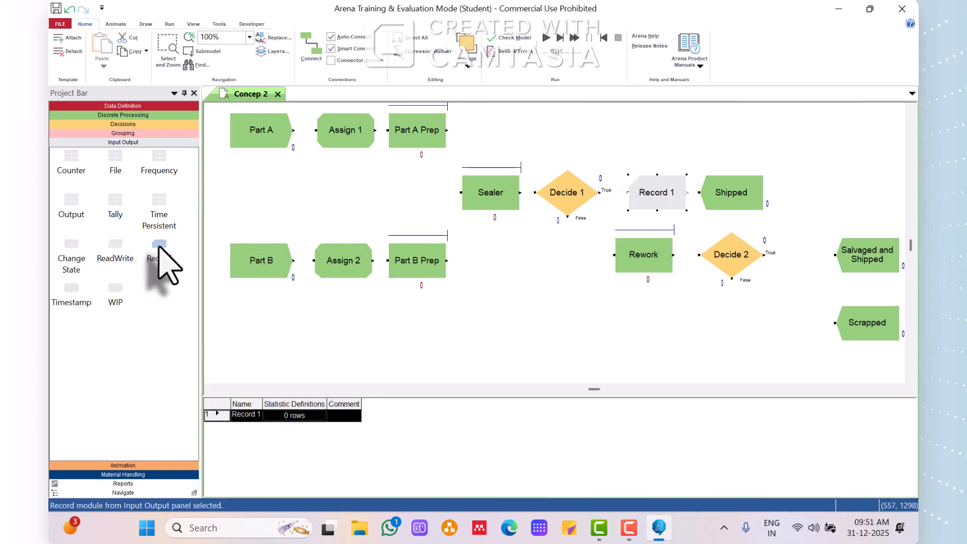
drag(159, 247, 773, 255)
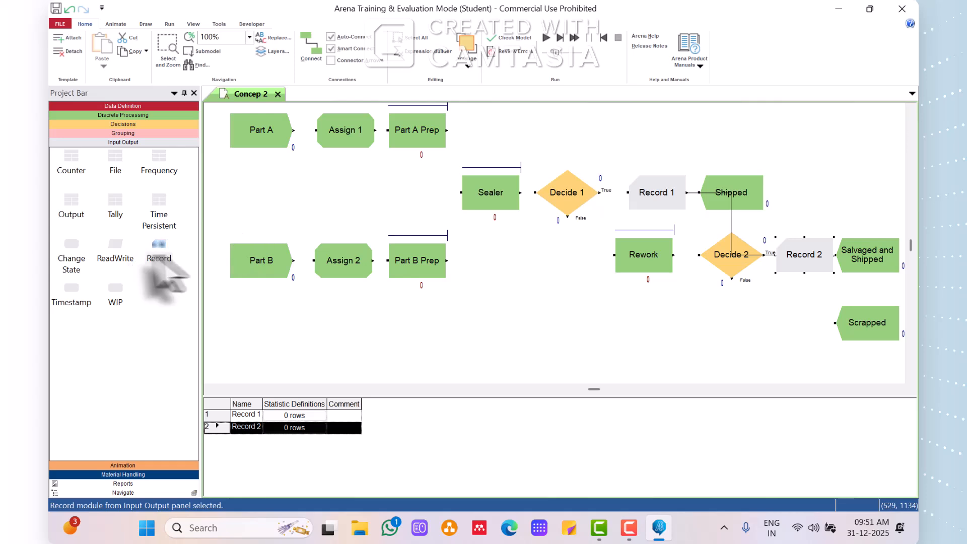
drag(201, 257, 770, 325)
click(838, 289)
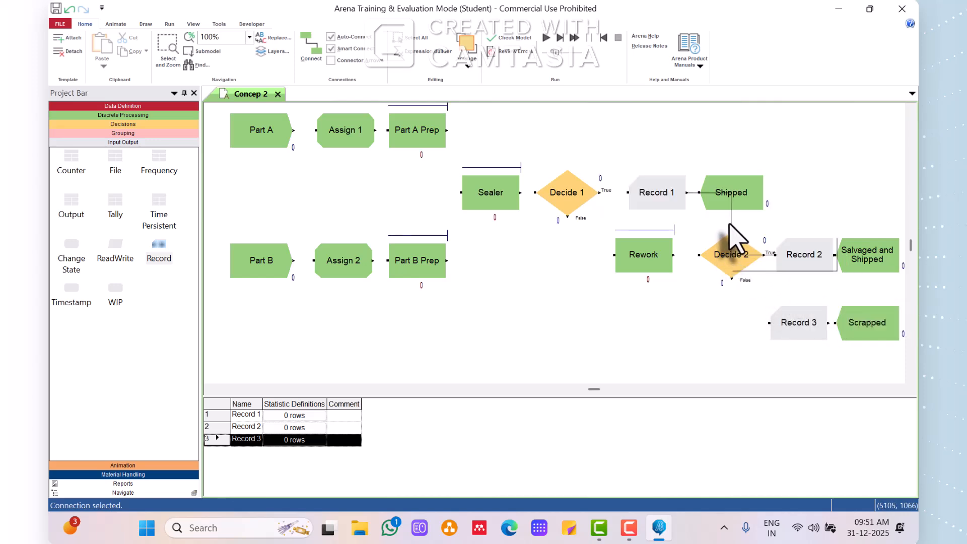
click(827, 157)
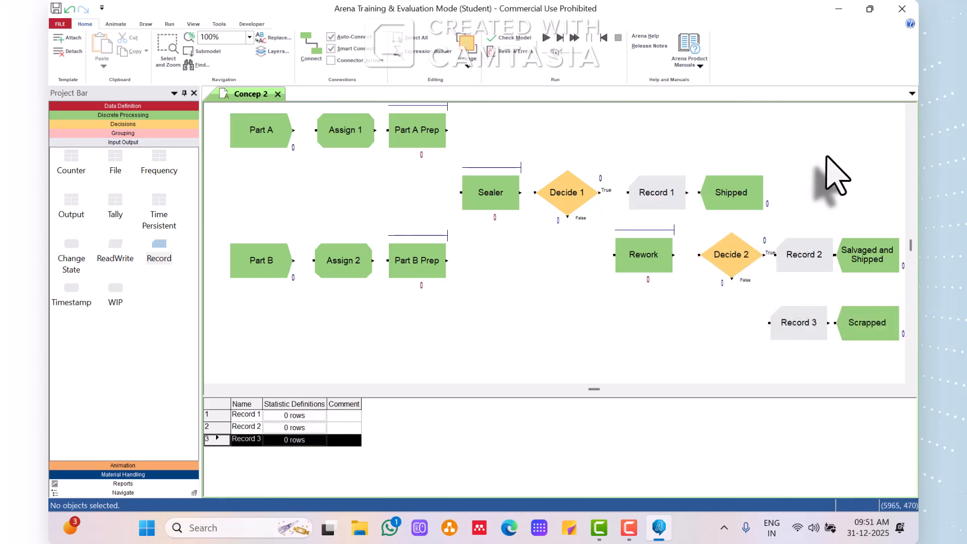
Add a Count statistic with value 1 and counter name Counter 1 to Record 1.
double_click(645, 196)
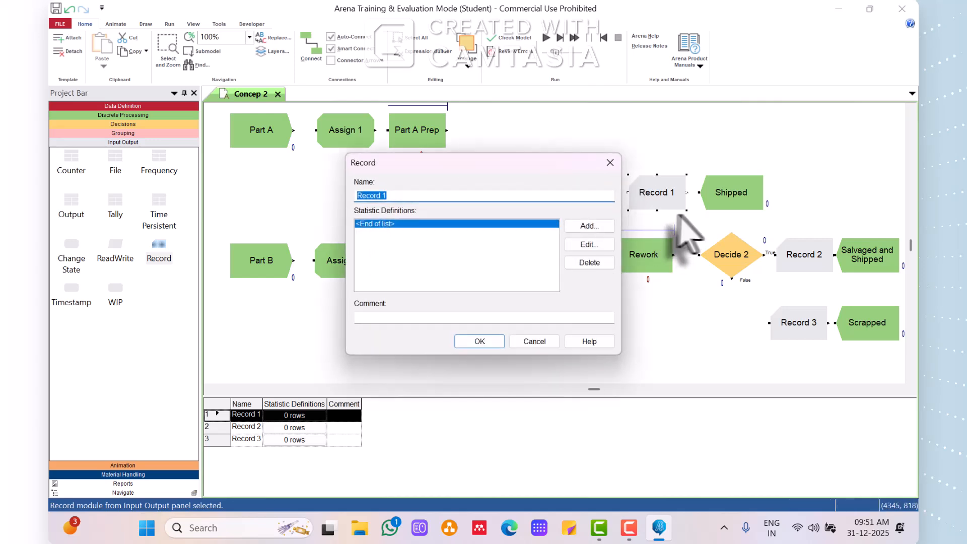
click(588, 225)
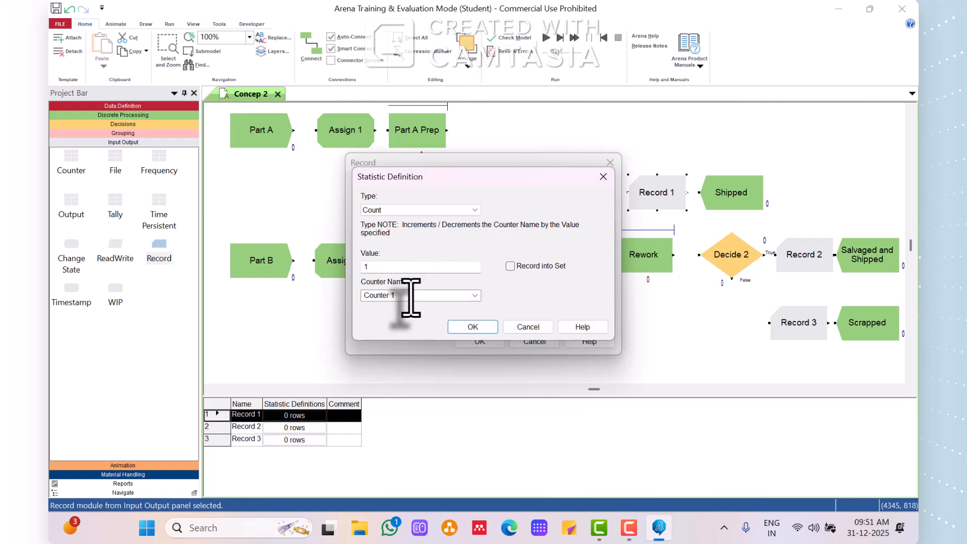
click(471, 328)
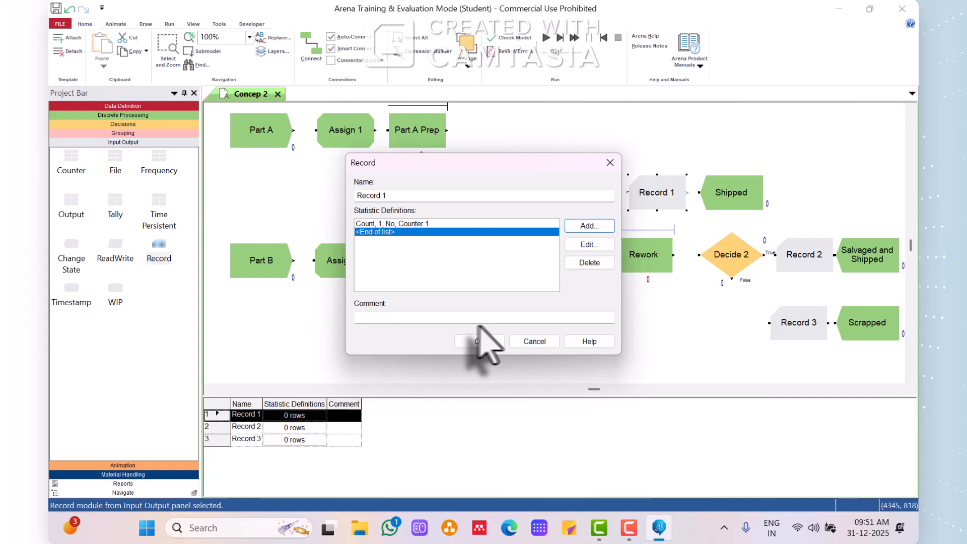
Add a Time Interval statistic with Attribute 1 and Tally 1 to Record 1 and accept the module.
click(579, 227)
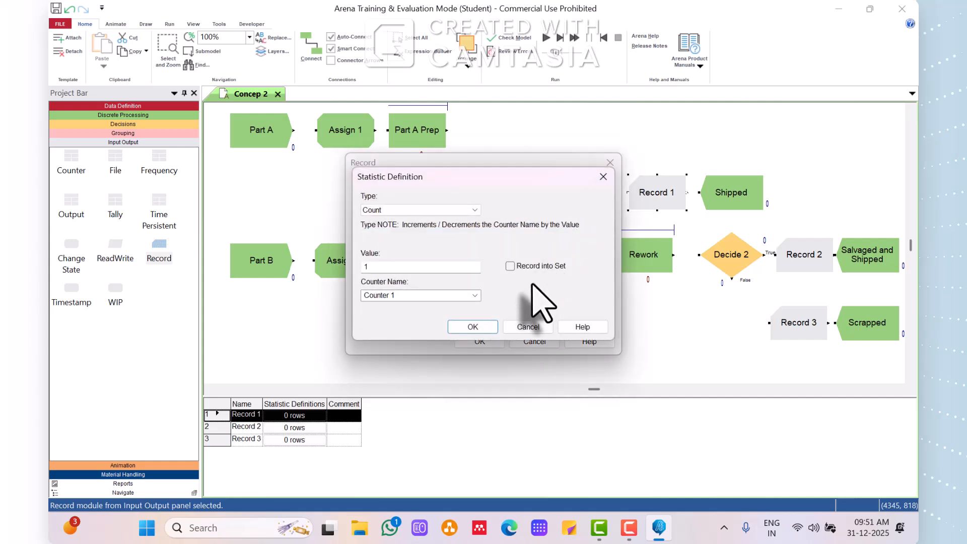
click(468, 211)
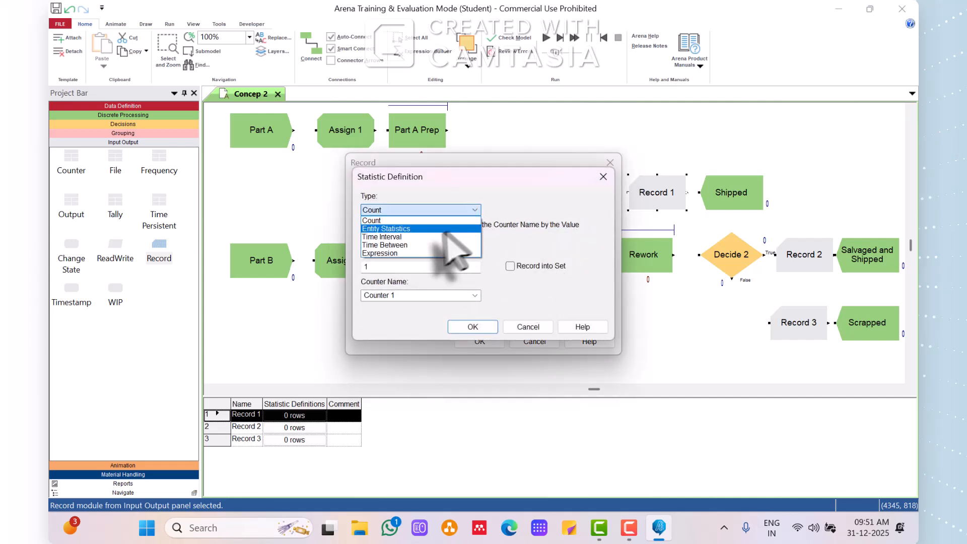
click(436, 237)
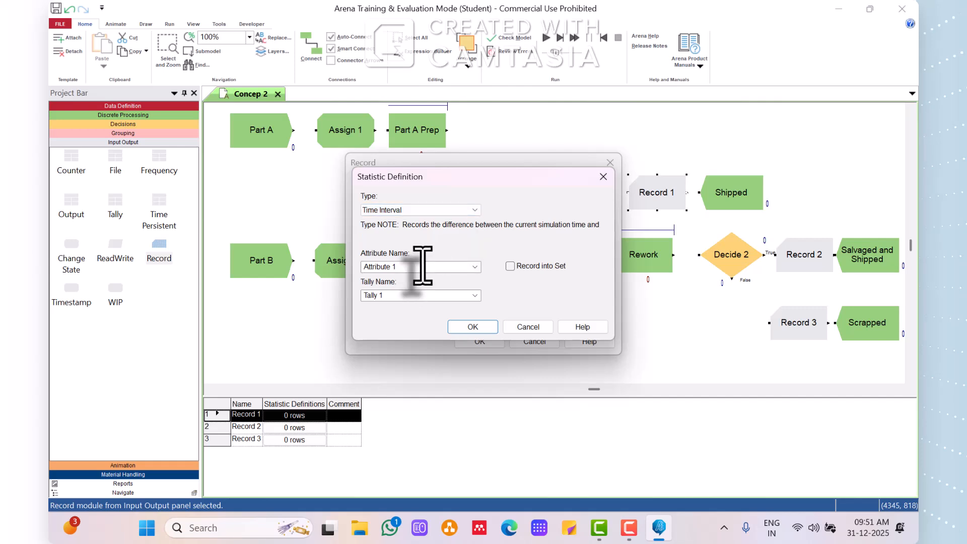
click(472, 327)
click(479, 341)
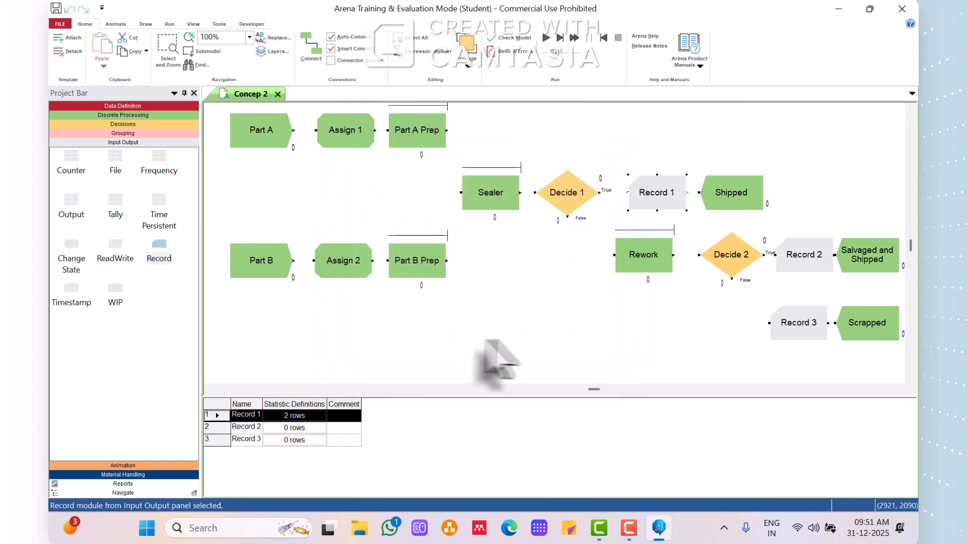
Add a Count statistic with value 1 and counter name Counter 2 to Record 2.
double_click(803, 257)
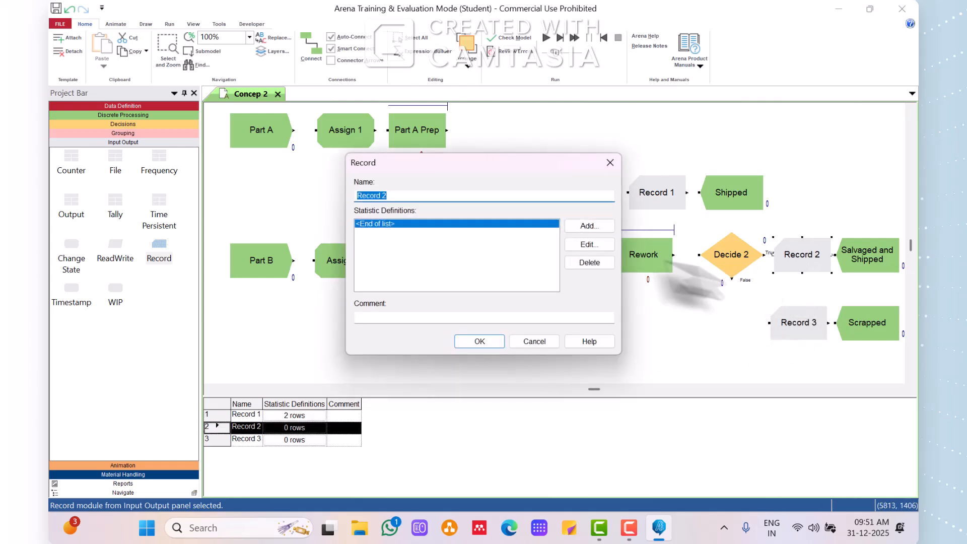
click(580, 229)
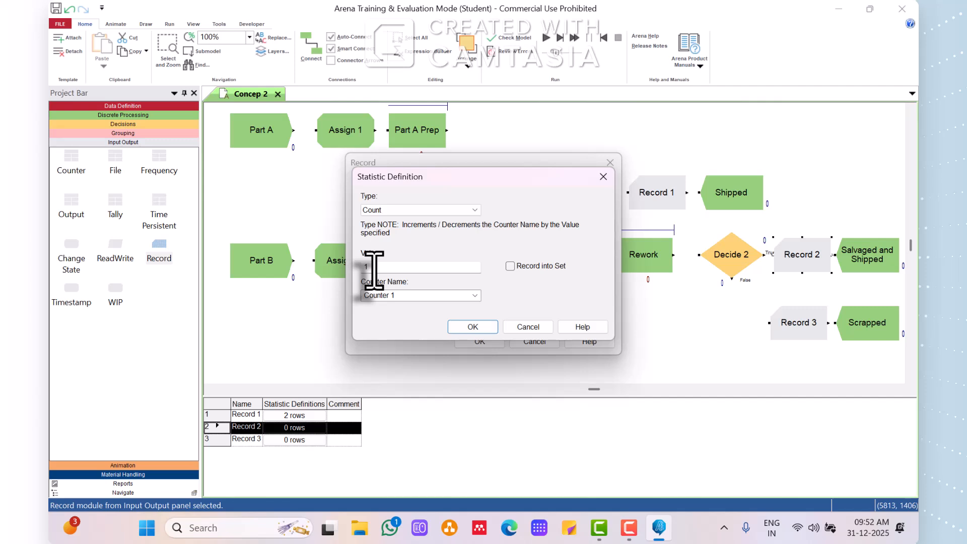
click(403, 297)
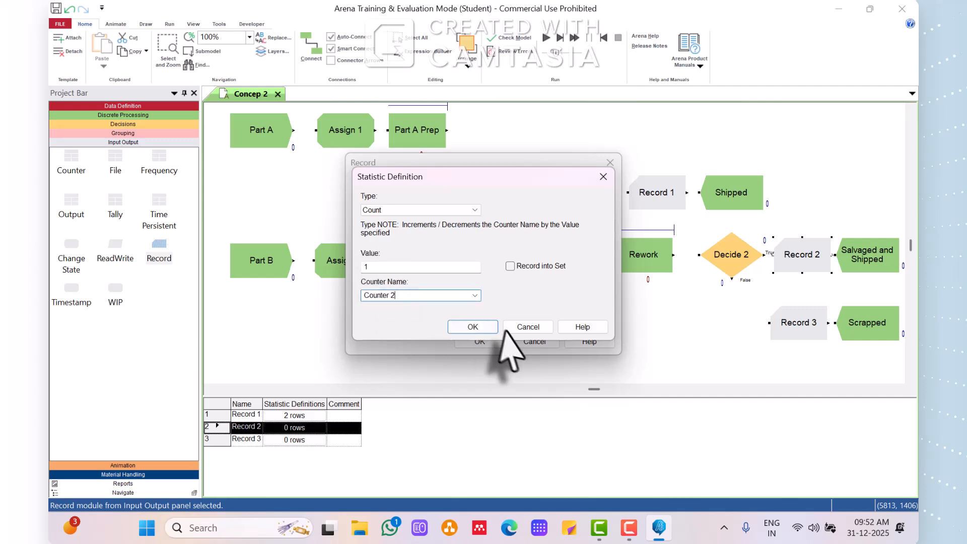
click(483, 326)
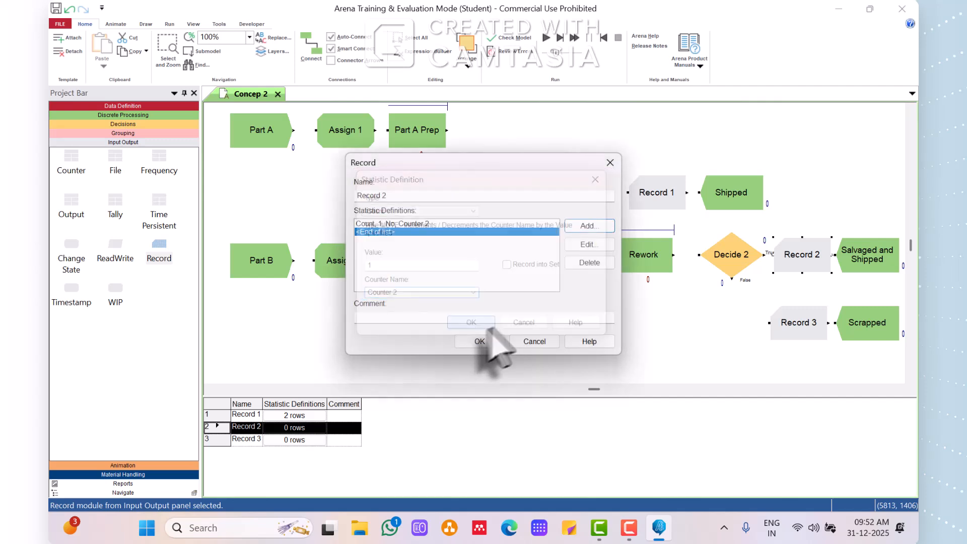
Add a Time Interval statistic with Attribute 1 and Tally 2 to Record 2 and accept the module.
click(591, 226)
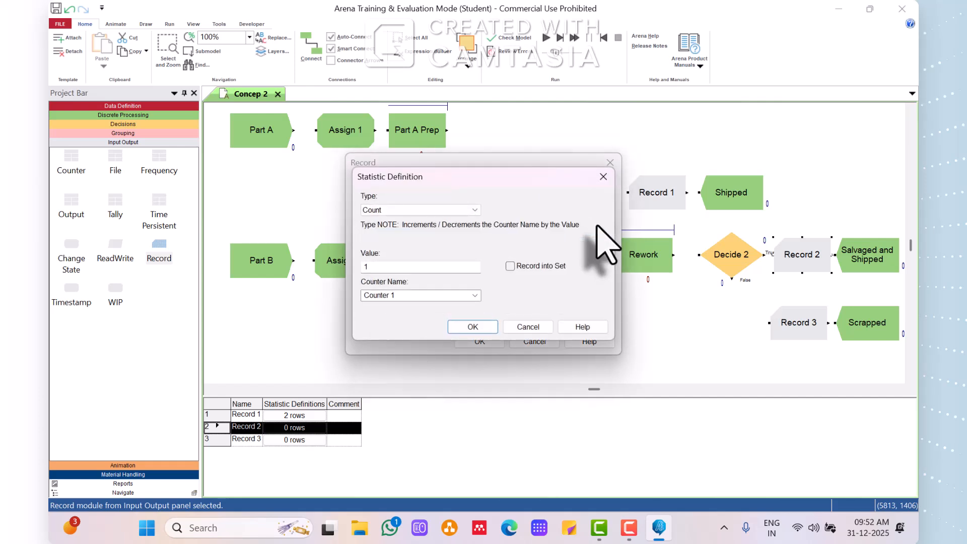
click(476, 210)
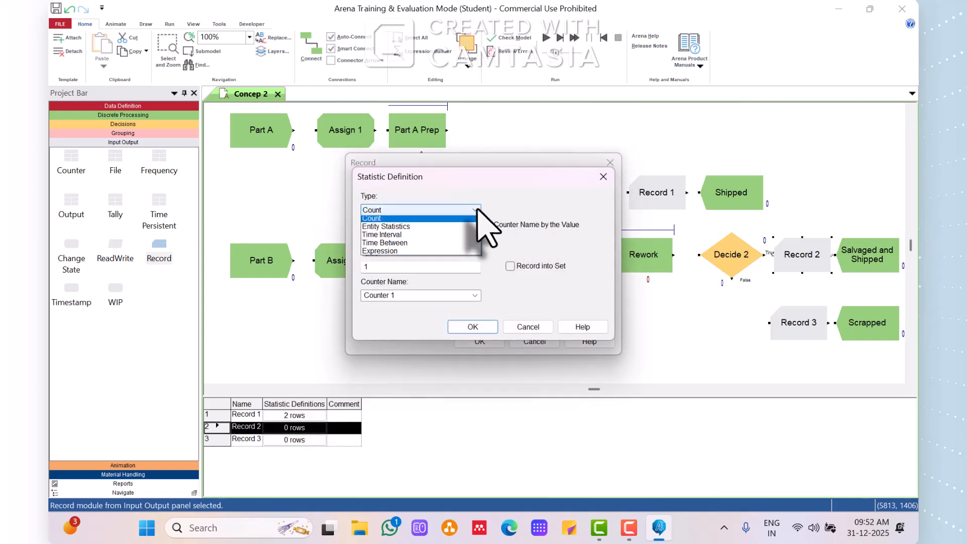
click(444, 234)
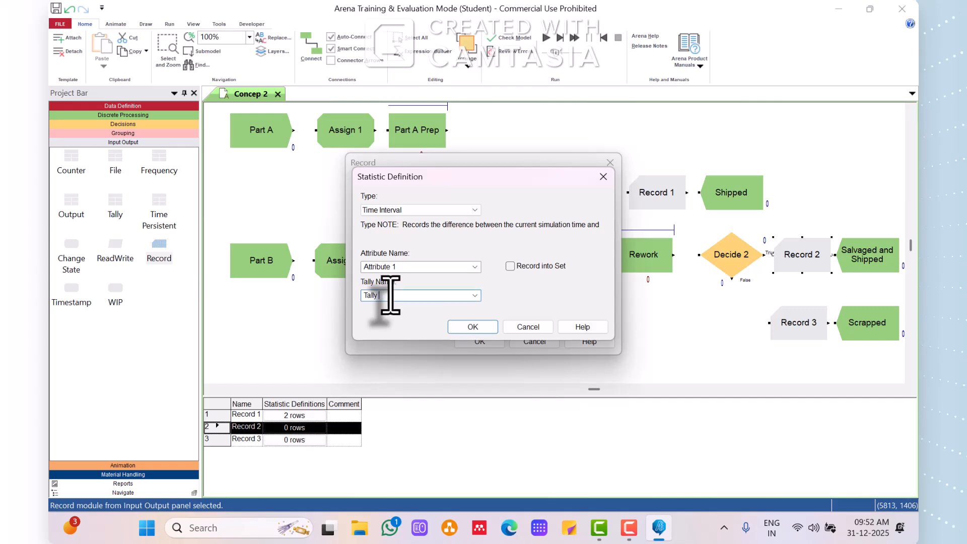
click(472, 327)
click(479, 342)
Add a Count statistic with value 1 and counter name Counter 3 to Record 3.
double_click(801, 326)
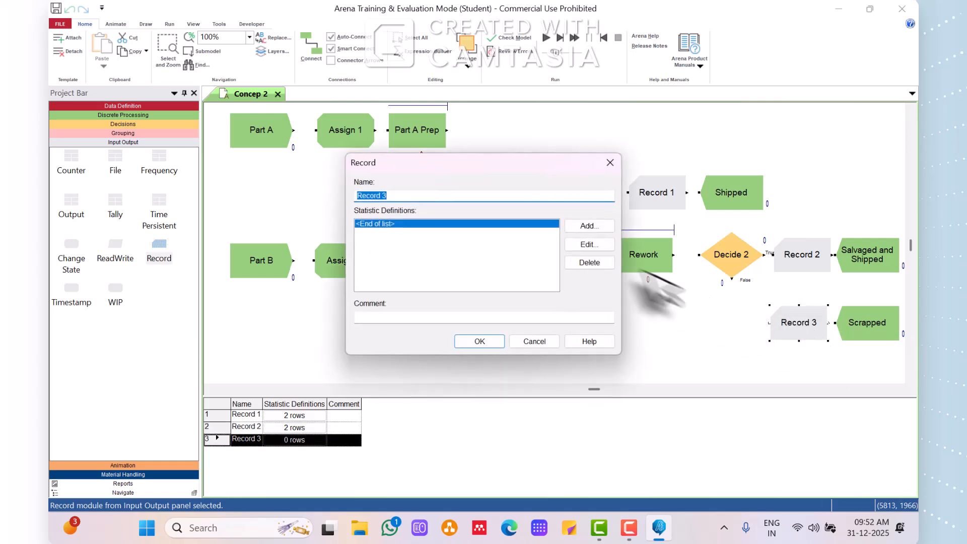
click(585, 227)
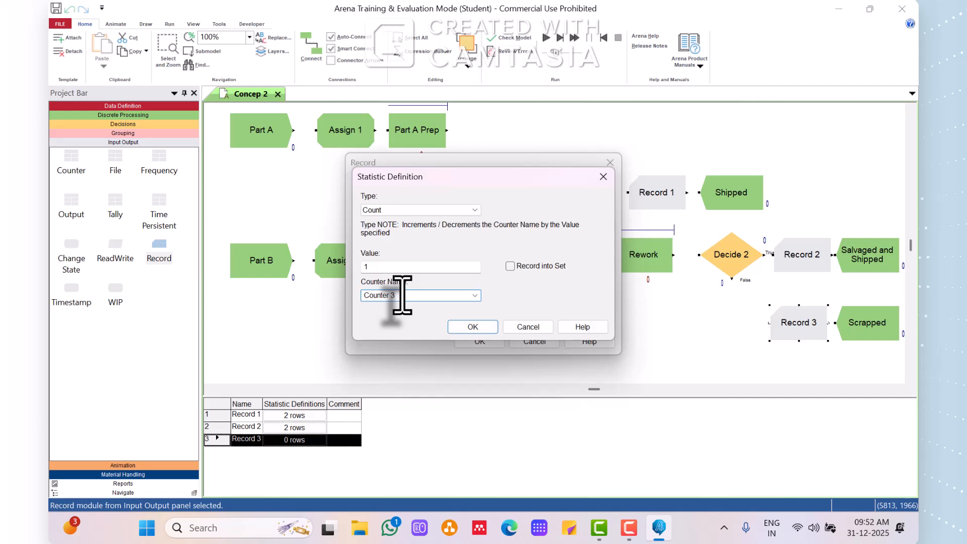
click(481, 327)
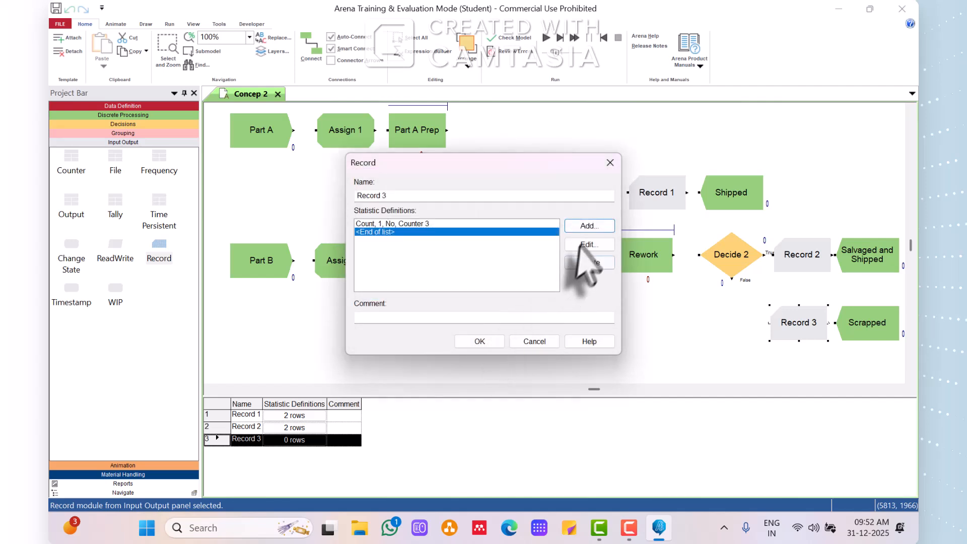
Add a Time Interval statistic with Attribute 1 and Tally 3 to Record 3 and accept the module.
click(587, 226)
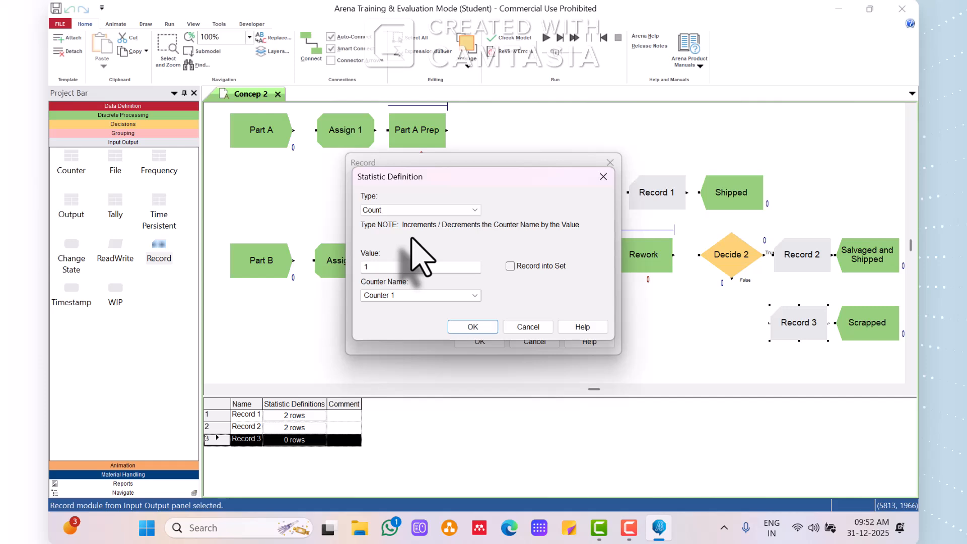
click(397, 209)
click(401, 237)
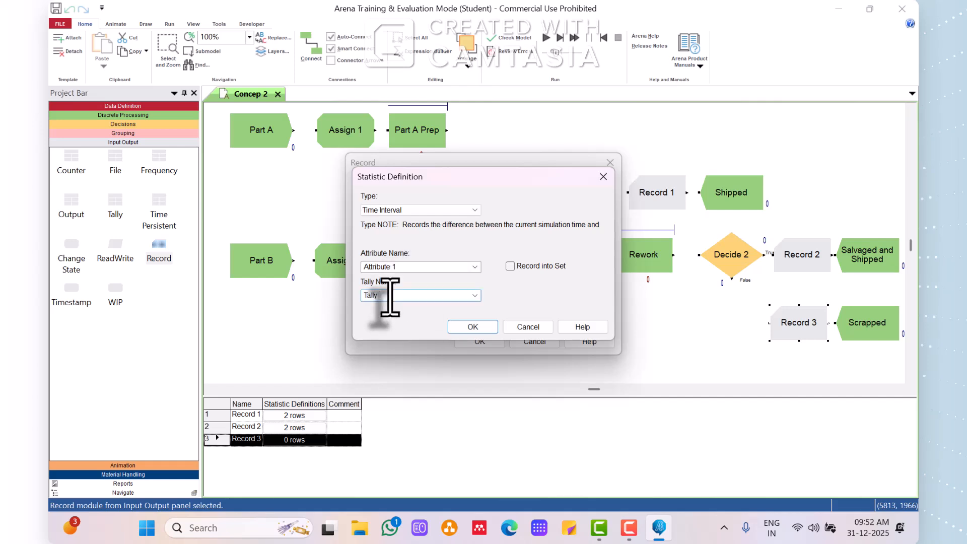
click(472, 327)
click(479, 342)
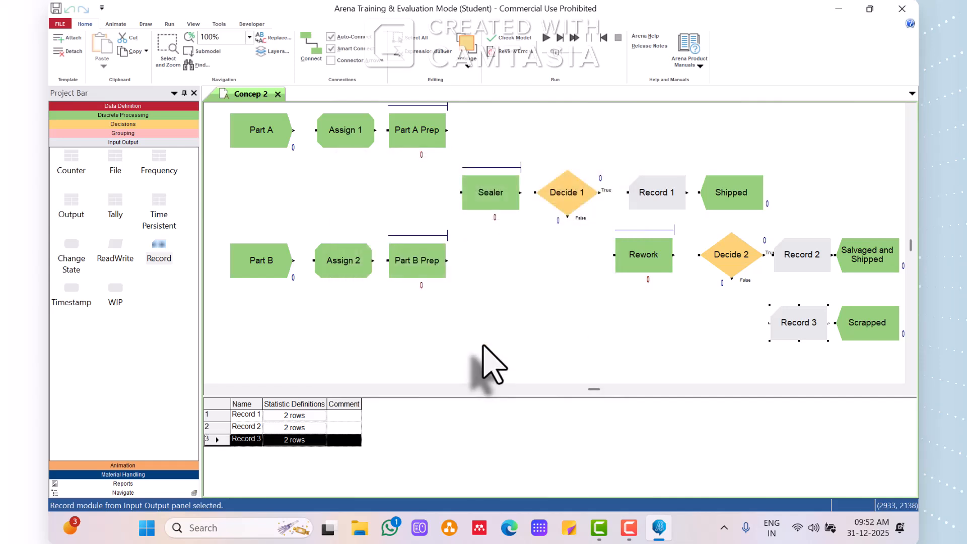
Connect the Part A branch in sequence from Part A through Assign 1 and Part A Prep to Sealer.
click(311, 47)
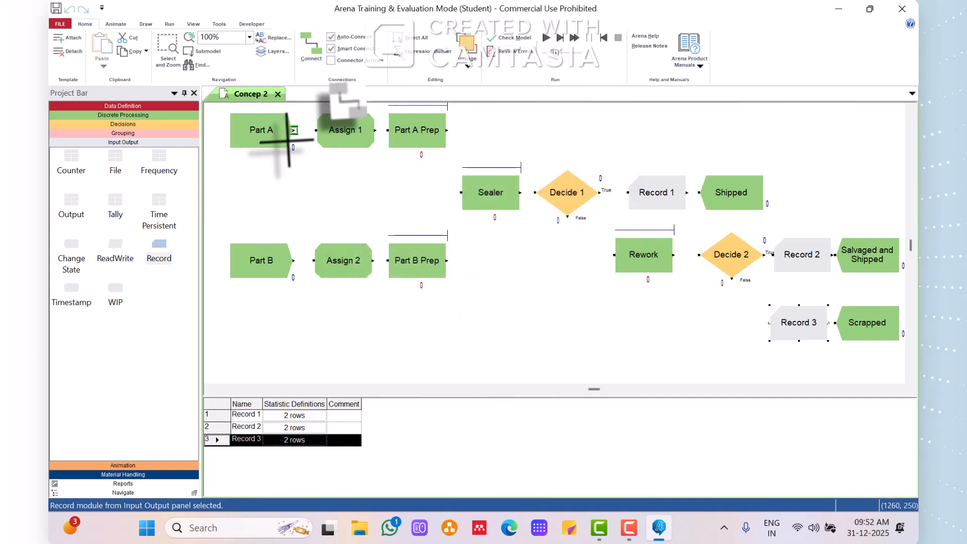
click(294, 131)
click(315, 131)
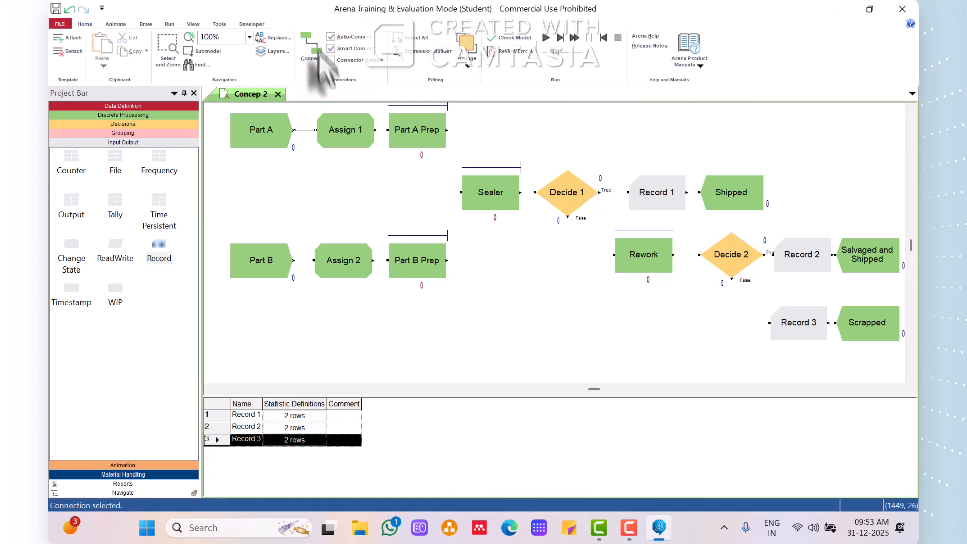
click(312, 48)
click(375, 130)
click(387, 130)
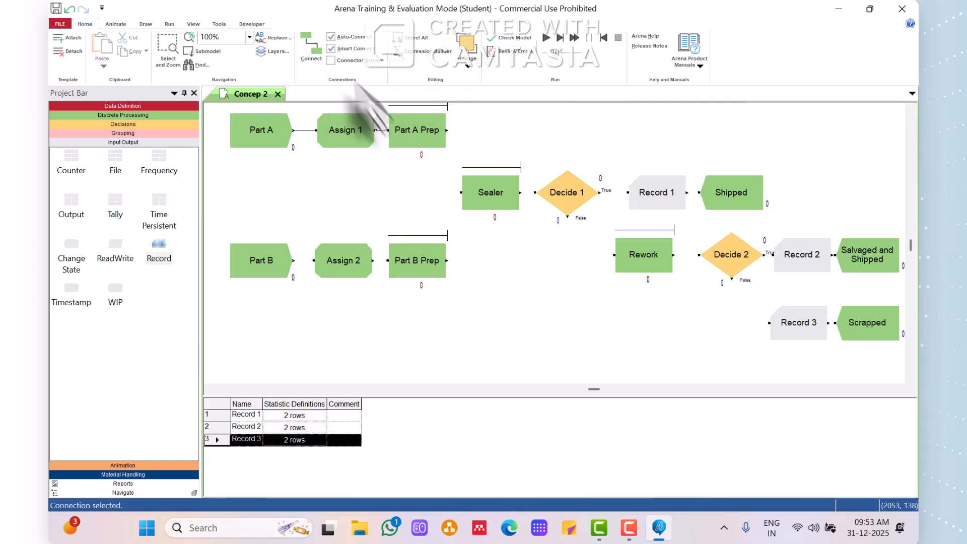
click(315, 37)
click(446, 131)
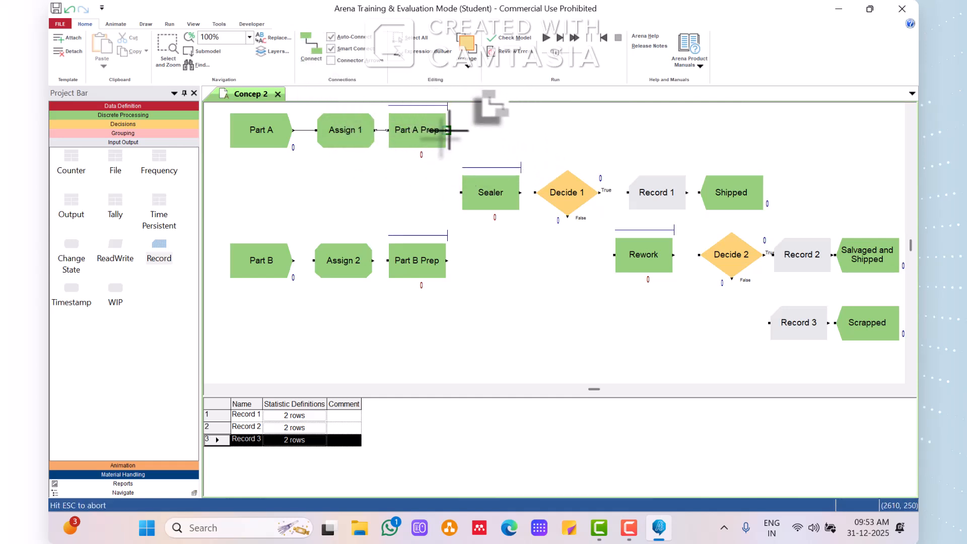
click(460, 192)
Connect the Part B branch in sequence from Part B through Assign 2 and Part B Prep to Sealer.
click(322, 53)
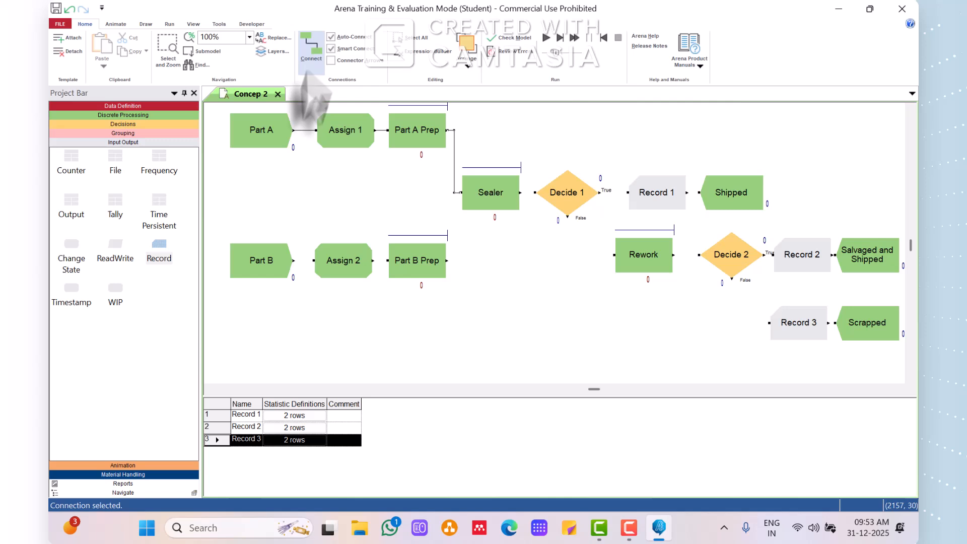
click(293, 260)
click(314, 260)
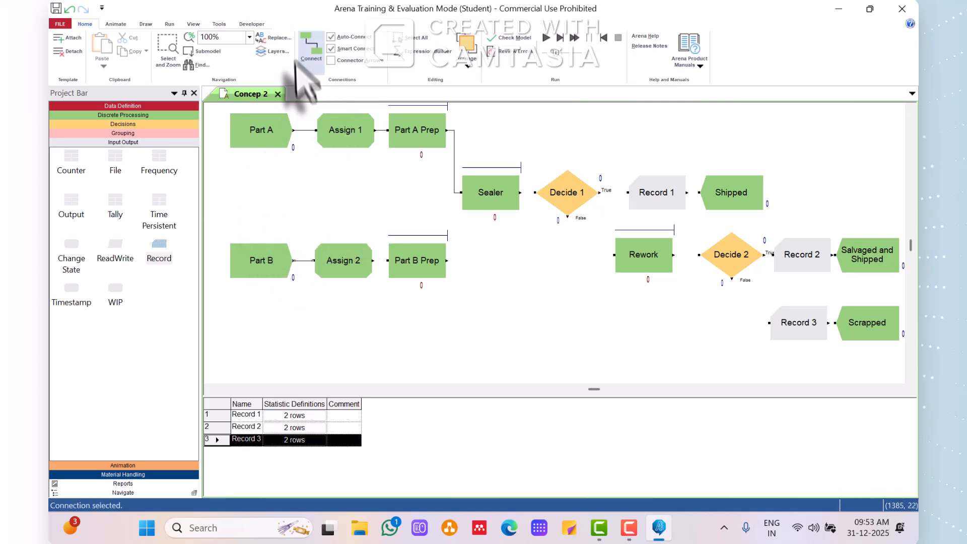
click(307, 41)
click(373, 260)
click(388, 260)
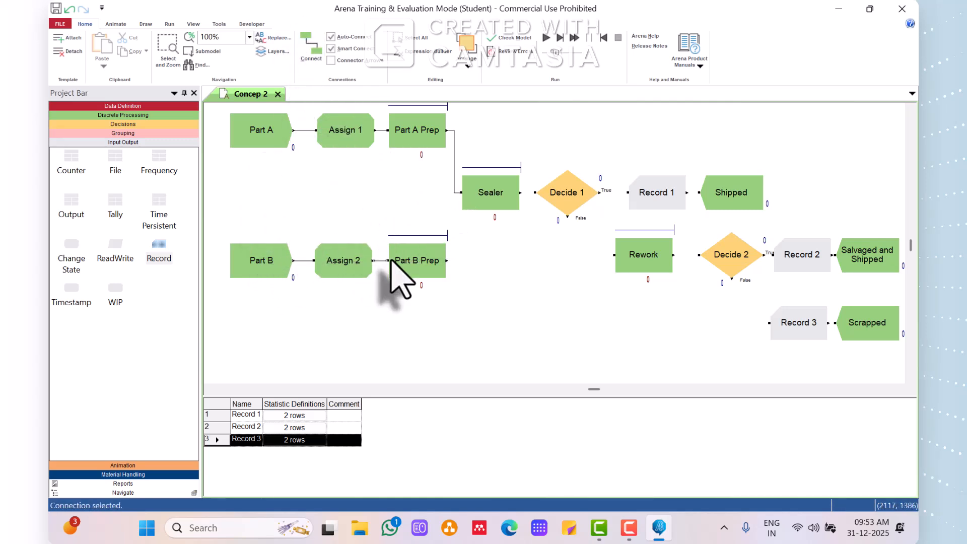
click(310, 48)
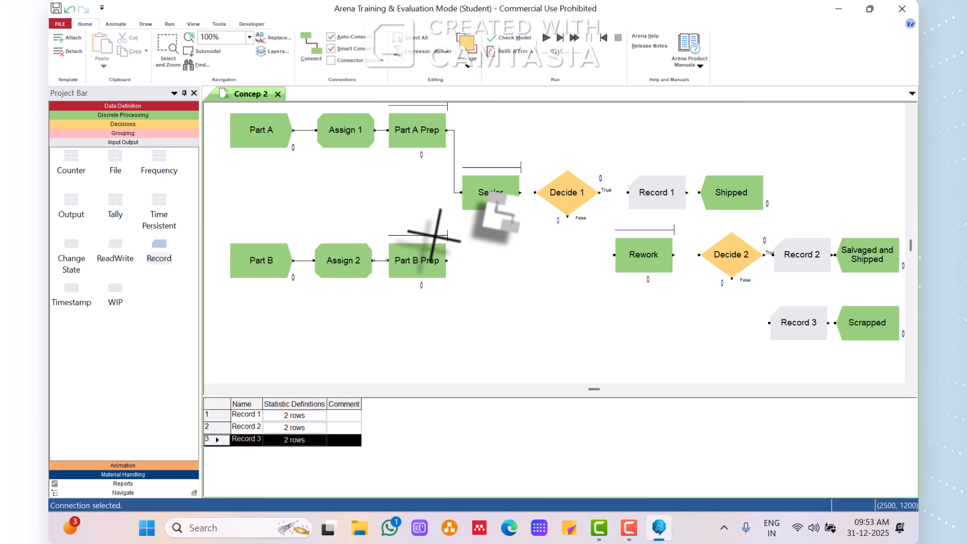
click(448, 260)
click(460, 192)
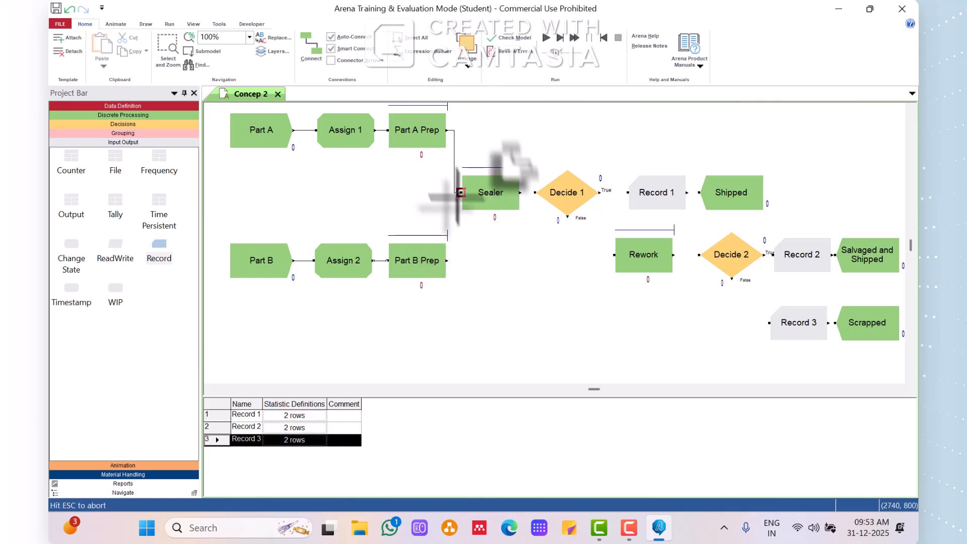
Connect Sealer to Decide 1, and link the True exit of Decide 1 to Record 1 and its False exit to Rework.
click(311, 48)
click(519, 192)
click(535, 192)
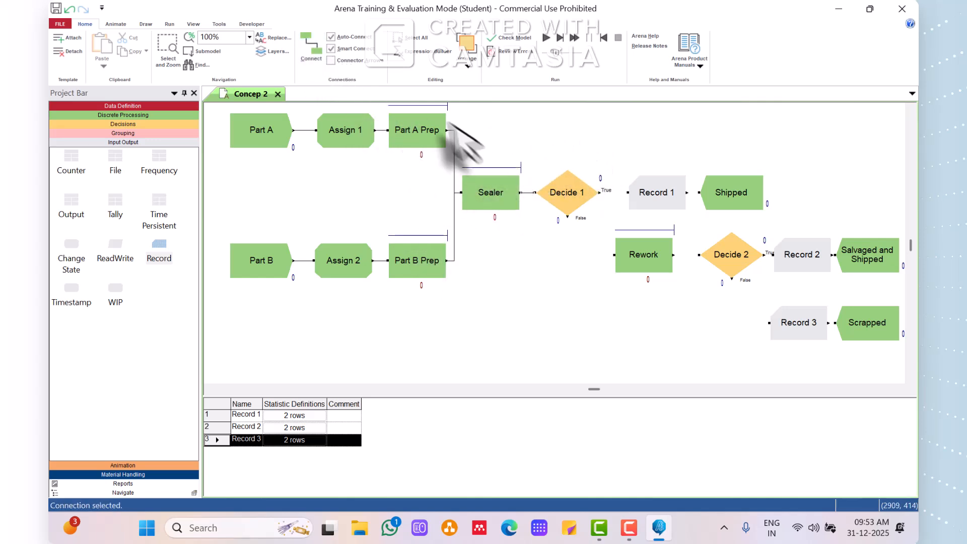
click(315, 48)
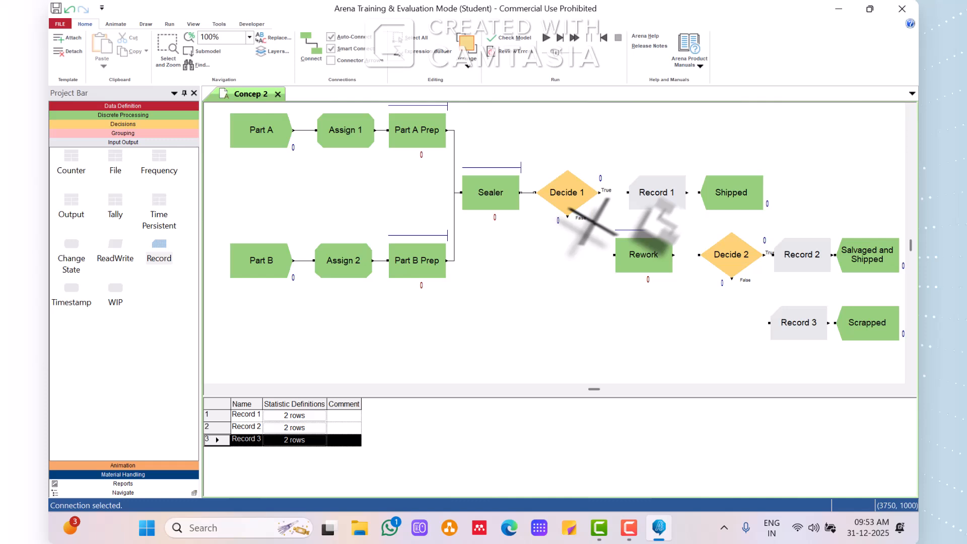
click(599, 191)
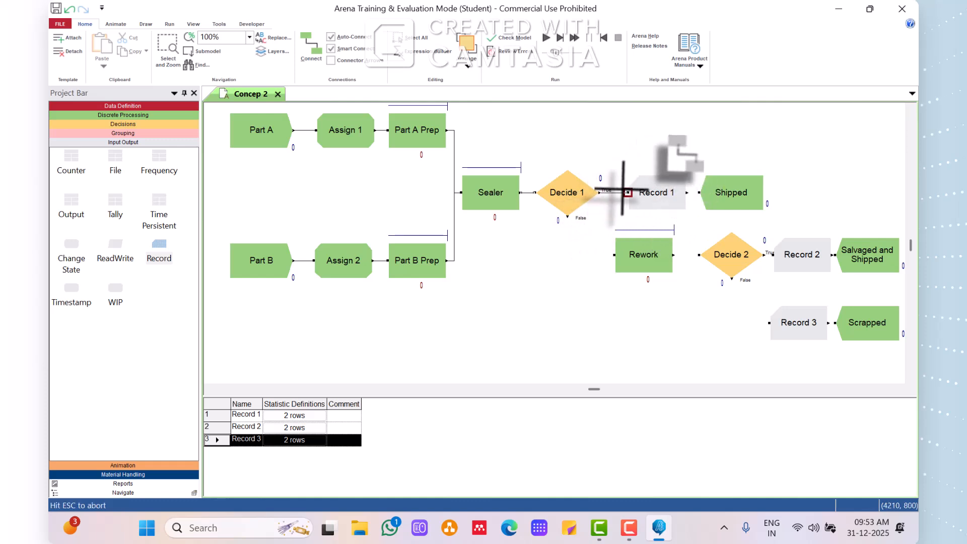
click(311, 48)
click(566, 219)
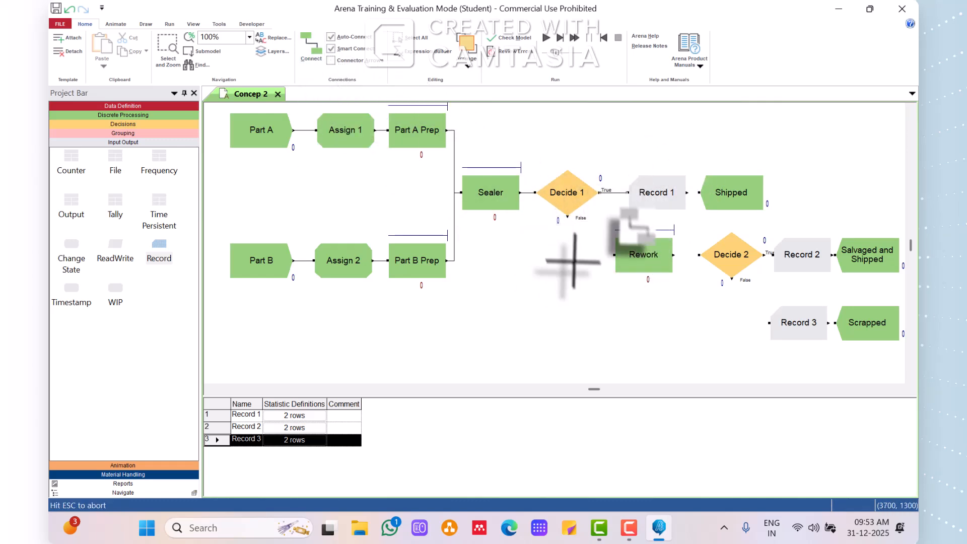
click(646, 257)
Connect Record 1 to Shipped and Rework to Decide 2.
click(311, 48)
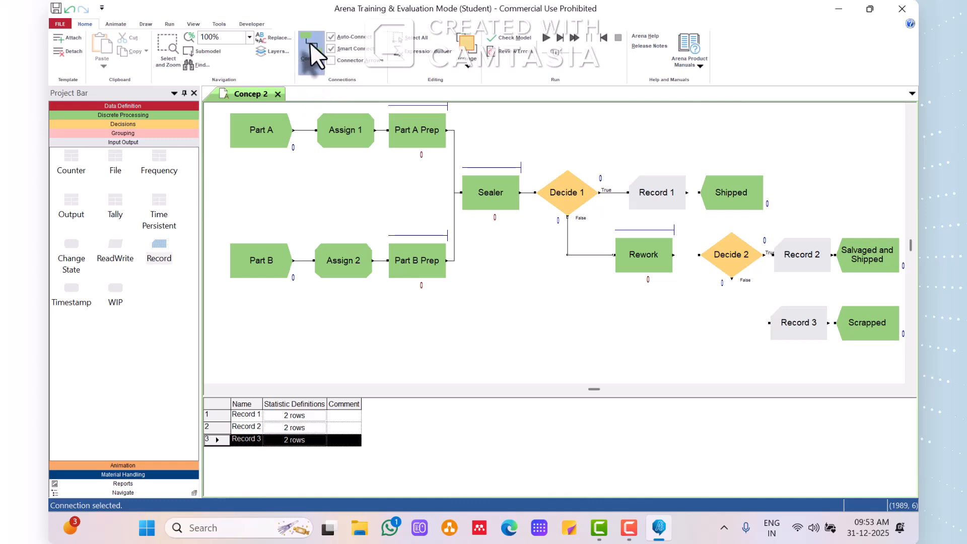
click(686, 192)
click(701, 192)
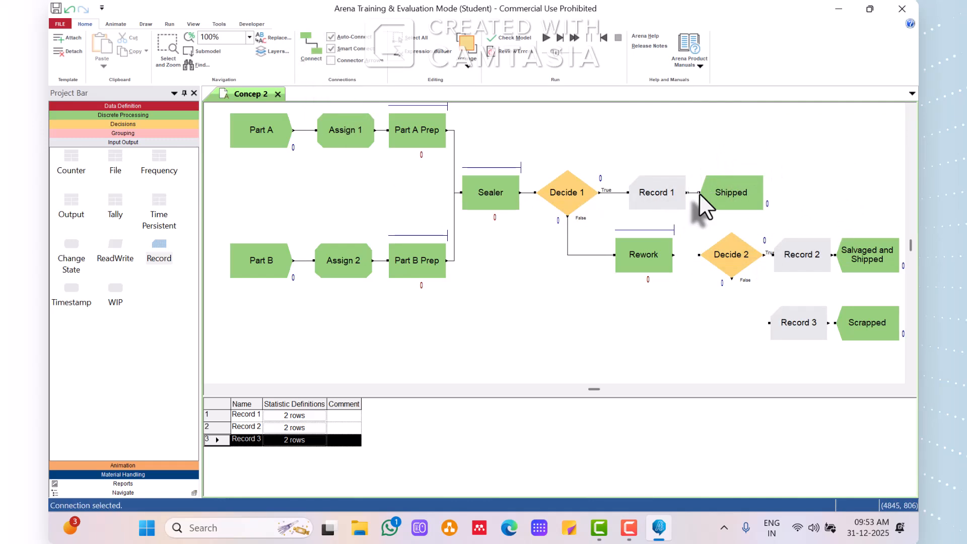
click(311, 50)
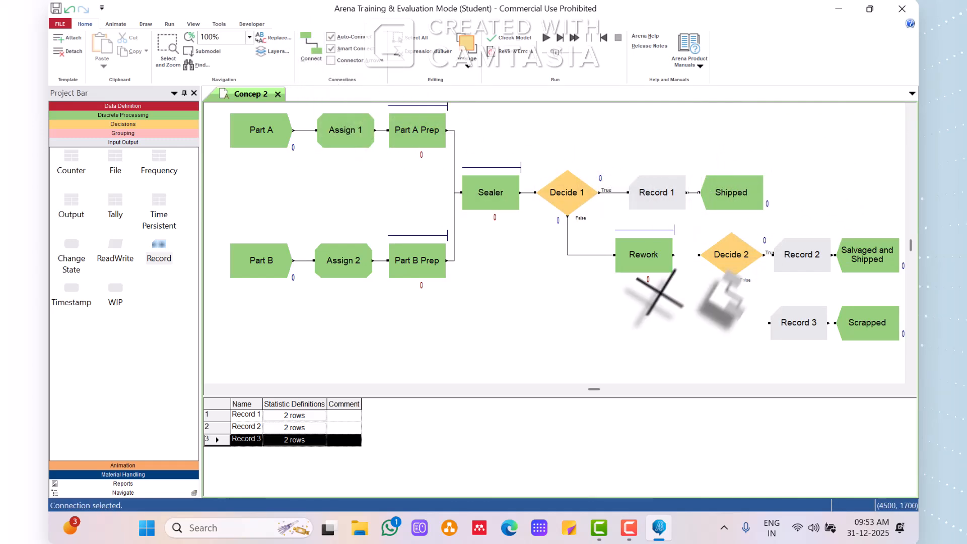
click(673, 255)
click(698, 255)
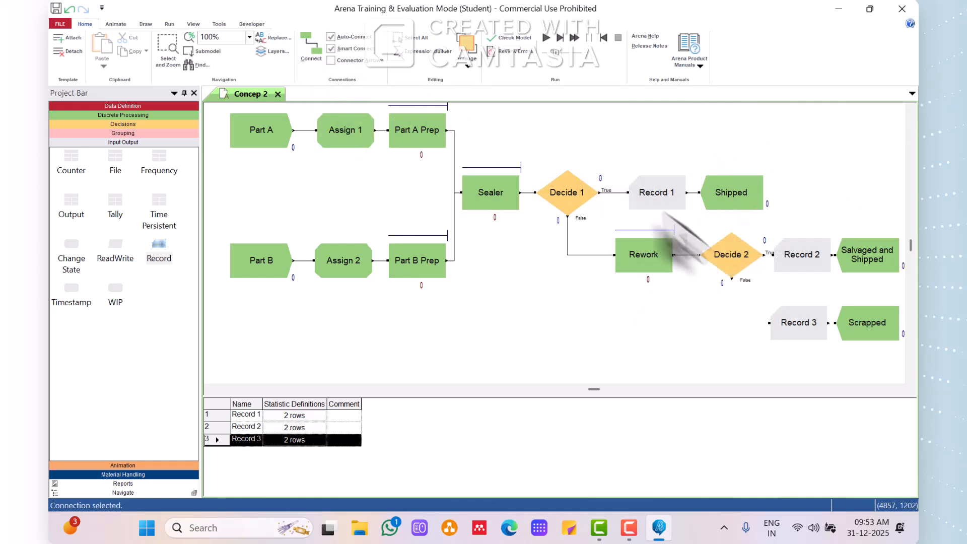
Connect the True exit of Decide 2 to Record 2, and Record 2 to Salvaged and Shipped.
click(312, 58)
click(765, 255)
click(773, 255)
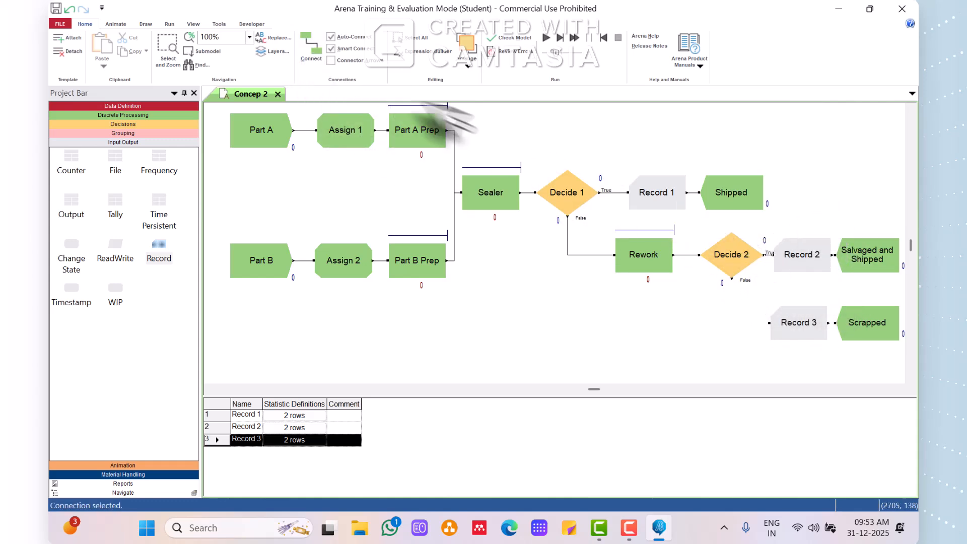
click(310, 56)
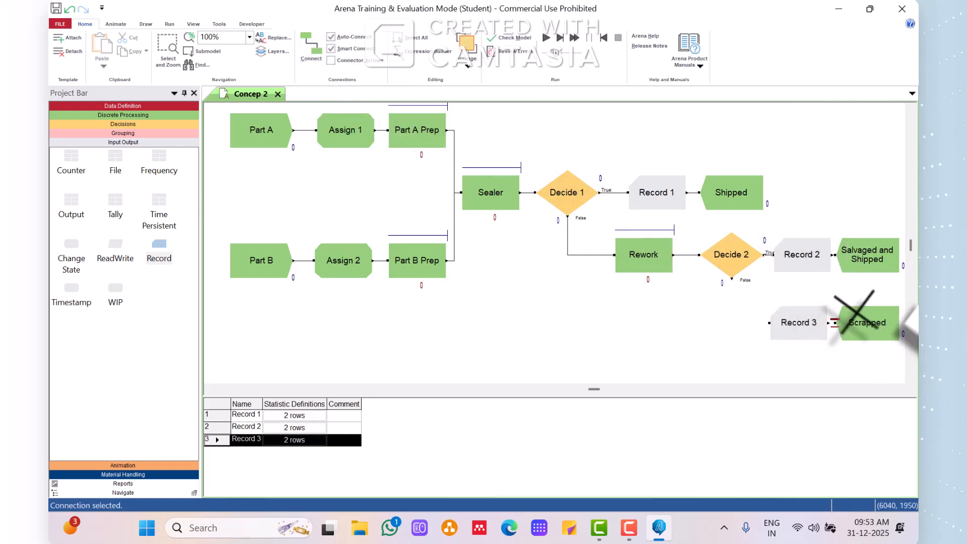
click(832, 255)
click(835, 256)
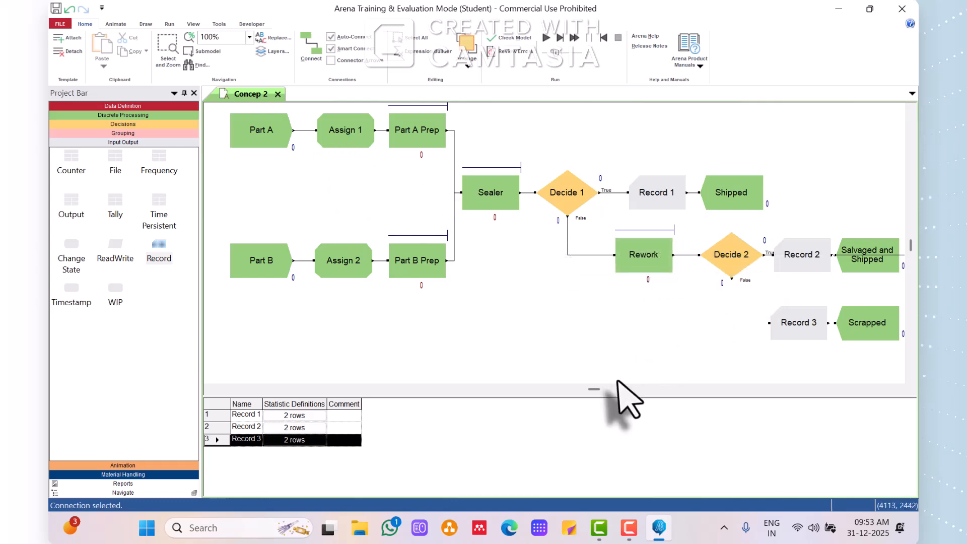
Shift the Salvaged and Shipped module slightly right to widen the gap after Record 2.
scroll(901, 397, right, 3)
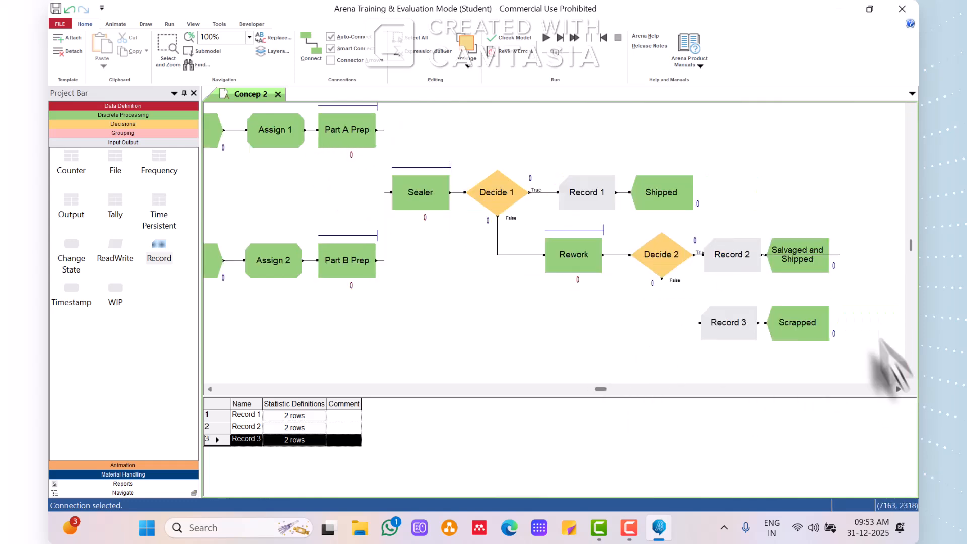
click(818, 263)
drag(822, 261, 825, 264)
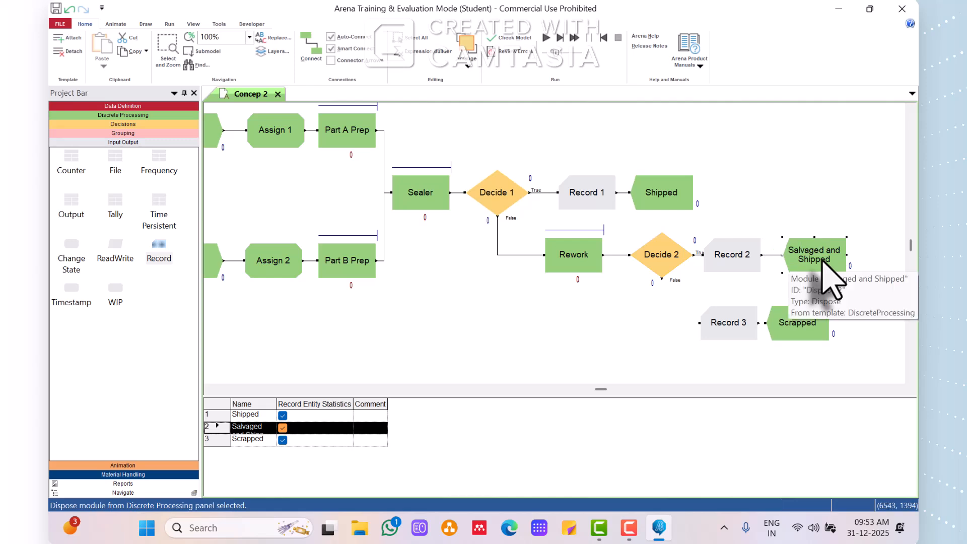
Move the Scrapped module right so it lines up beneath Salvaged and Shipped, leaving a gap after Record 3.
click(800, 327)
drag(811, 323, 808, 324)
click(699, 324)
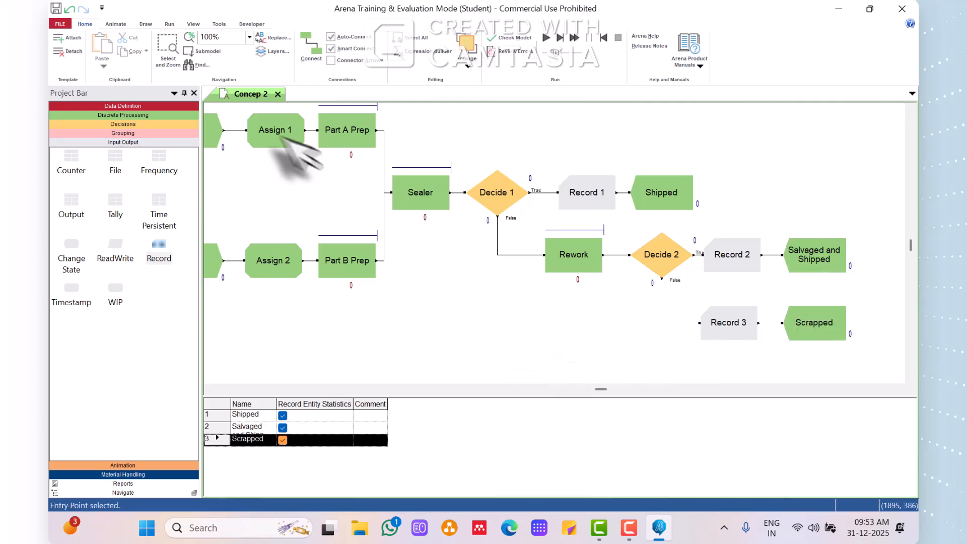
Connect the False exit of Decide 2 to Record 3, and Record 3 to Scrapped.
click(315, 50)
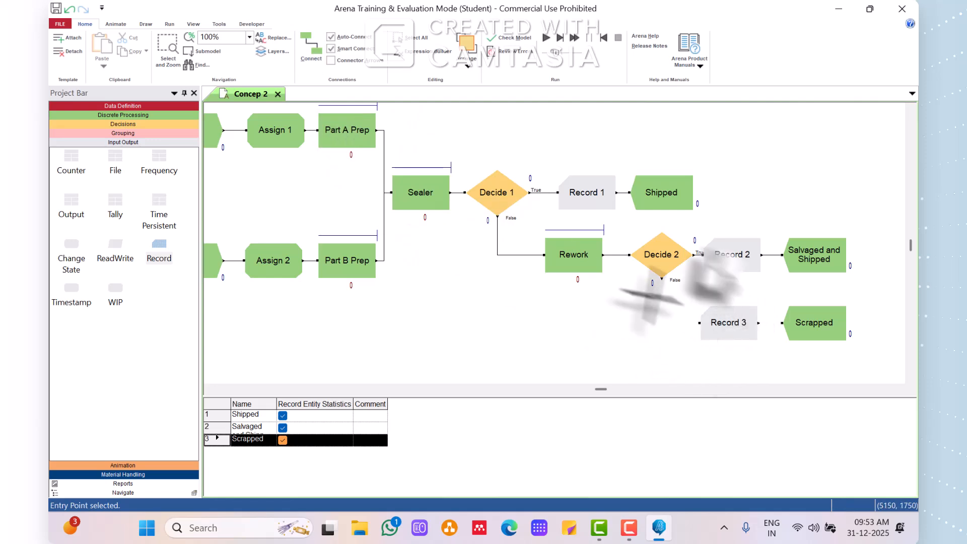
click(661, 279)
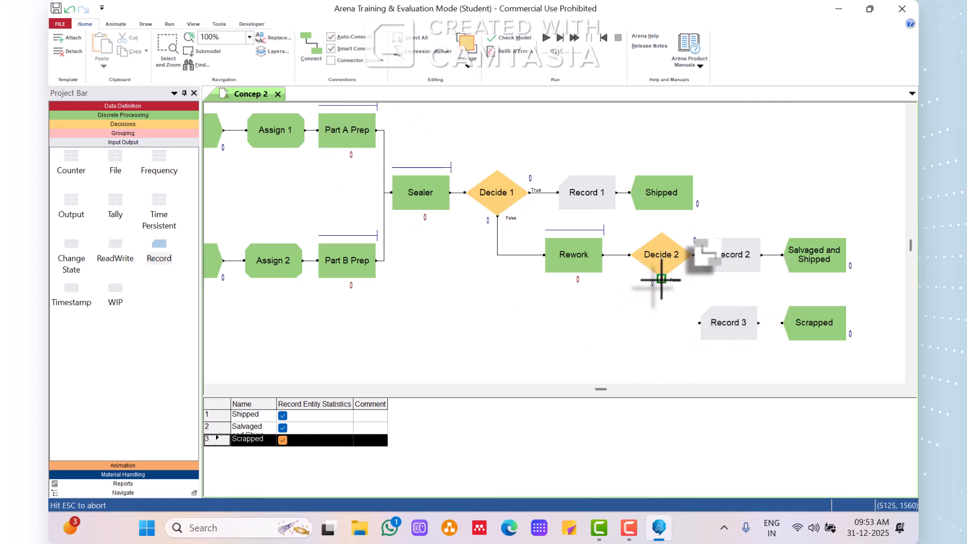
click(699, 323)
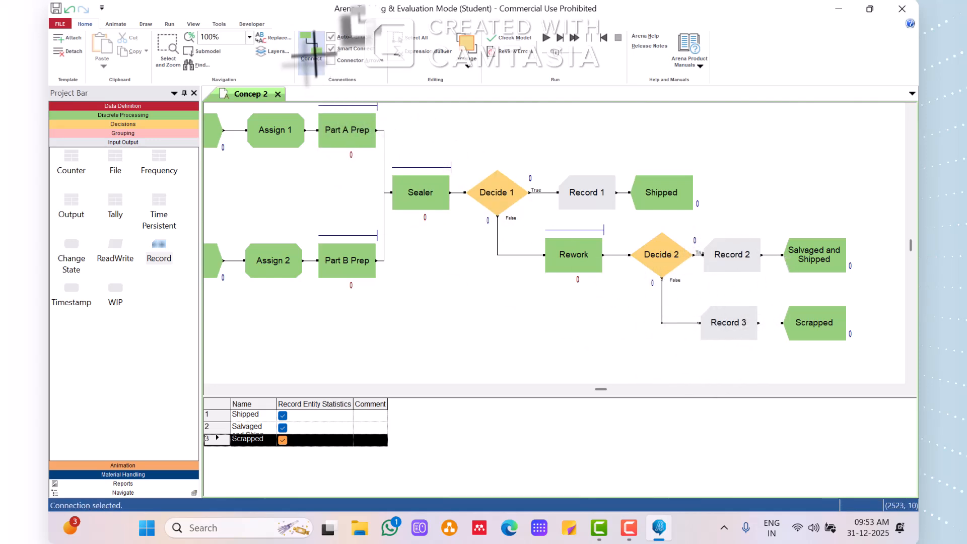
click(758, 323)
click(782, 323)
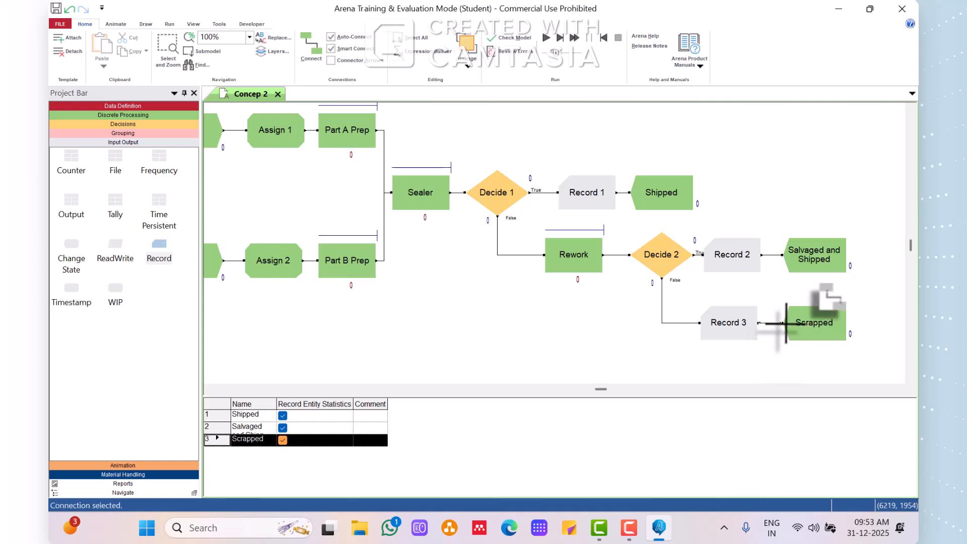
Set the replication length to 1920 minutes in the run setup and apply it.
click(211, 389)
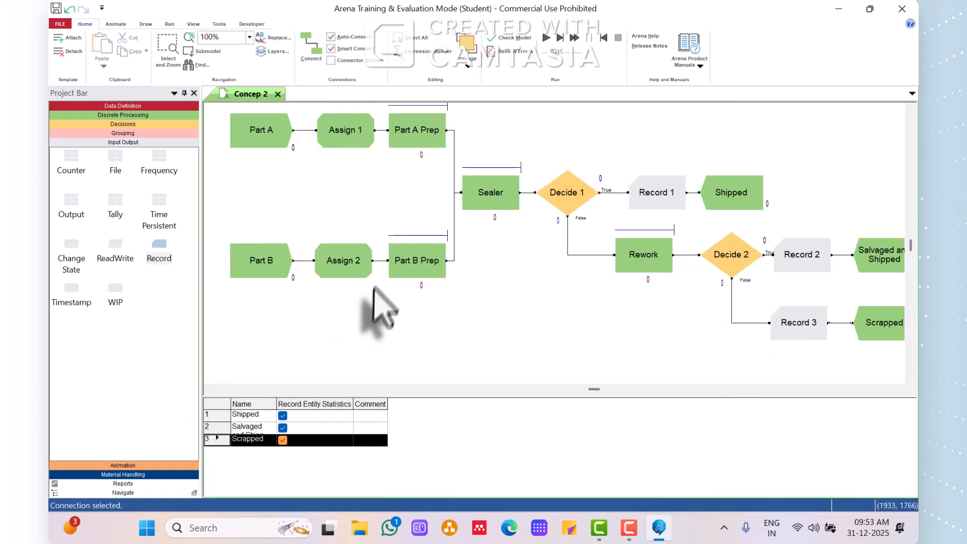
click(169, 24)
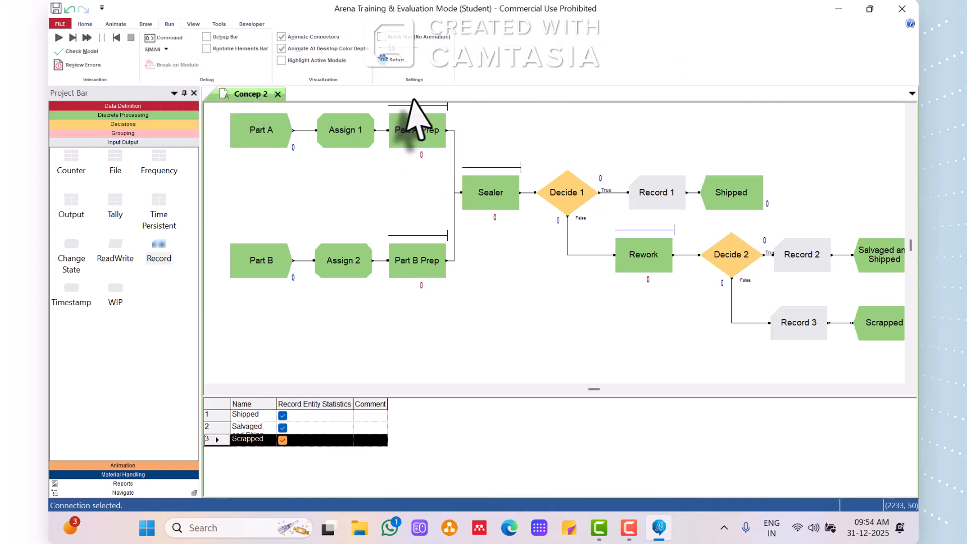
click(390, 58)
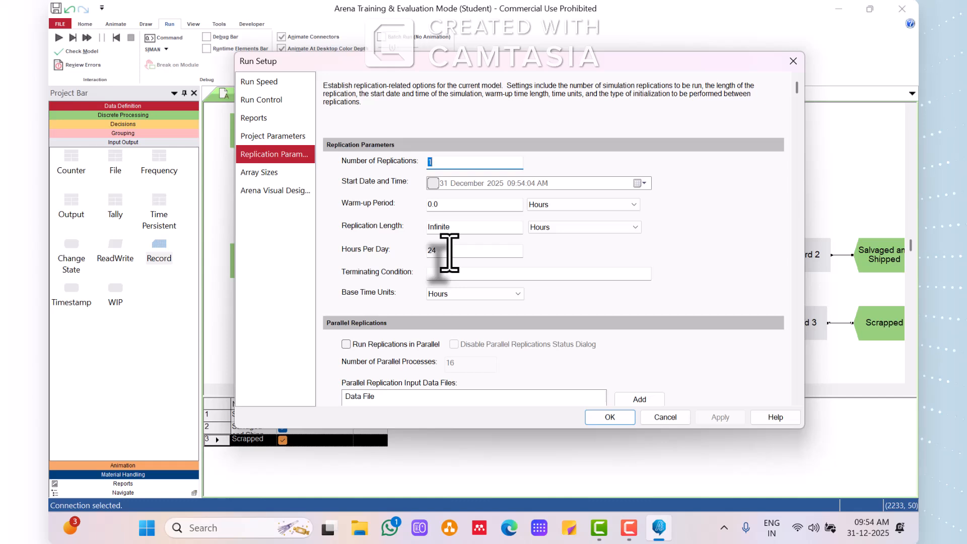
double_click(463, 227)
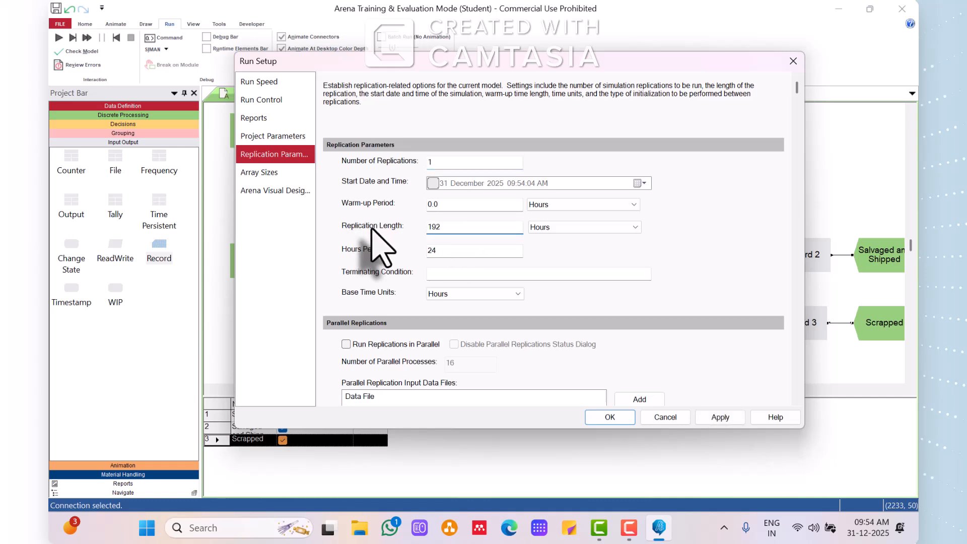
click(553, 228)
click(545, 257)
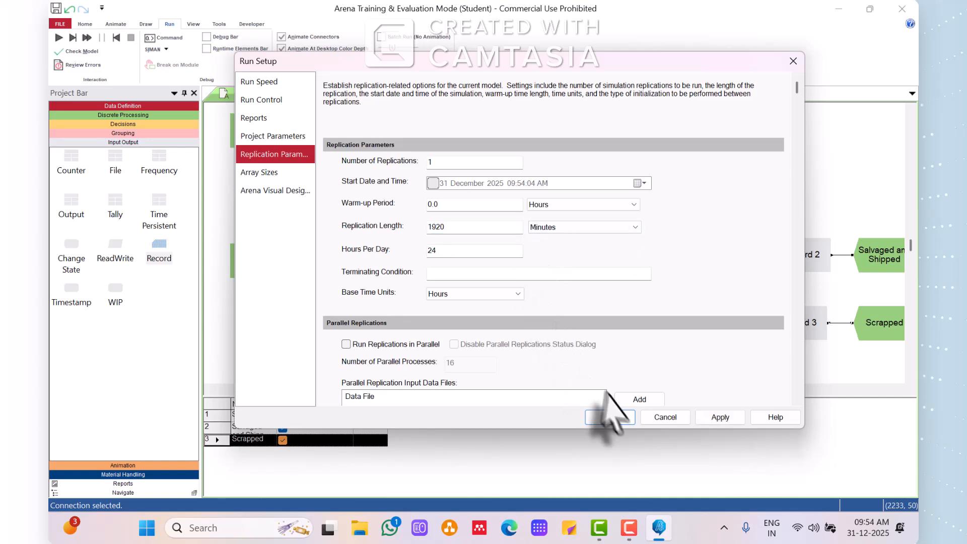
click(720, 417)
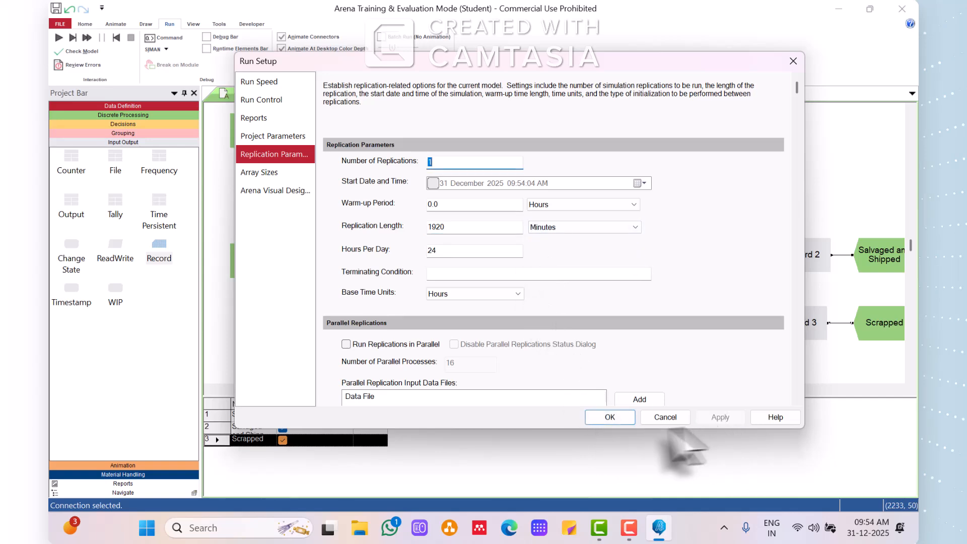
click(608, 418)
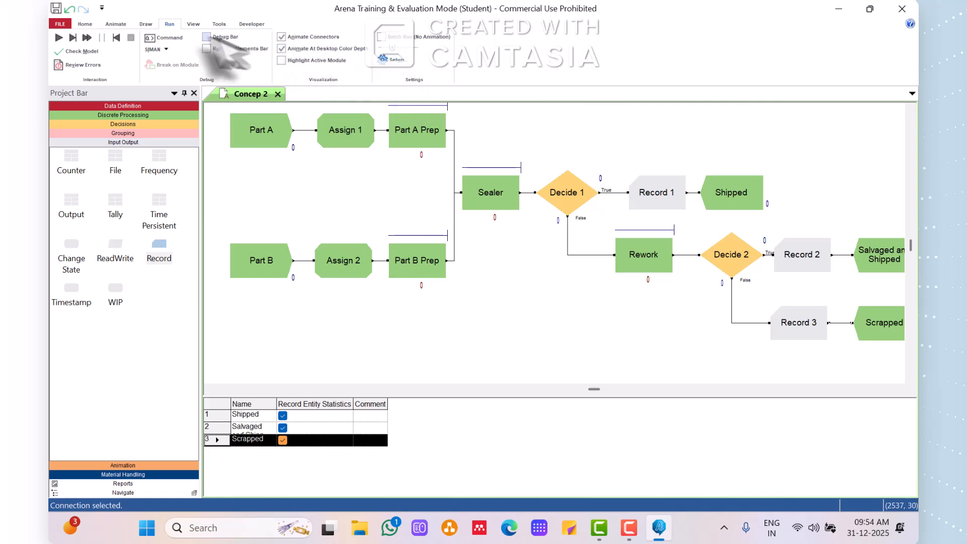
Run the simulation to completion while watching the parts flow through to the dispose modules.
click(58, 37)
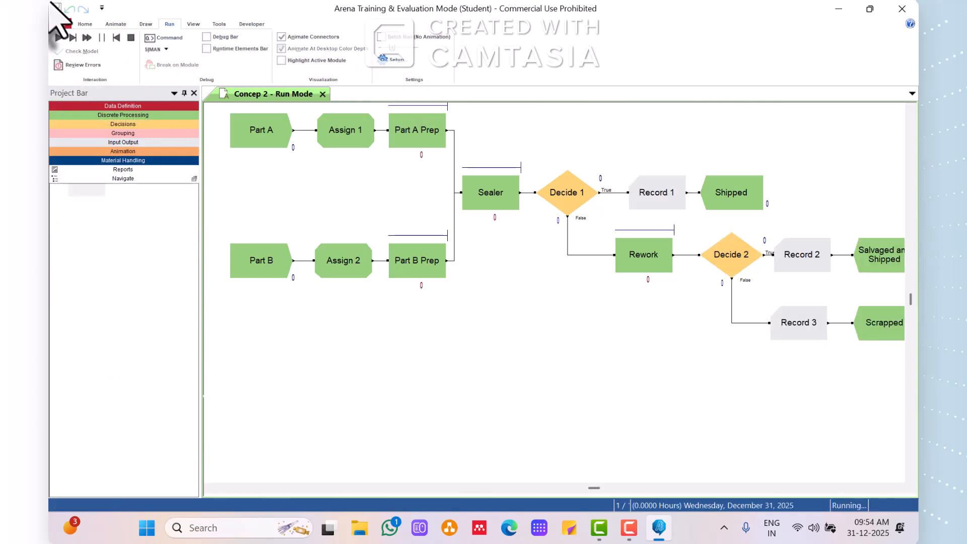
click(628, 465)
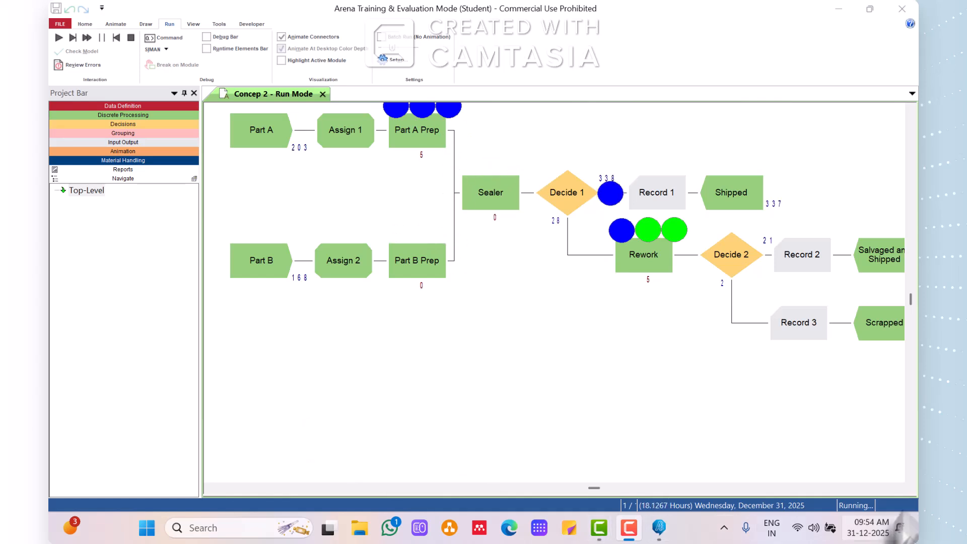
click(898, 487)
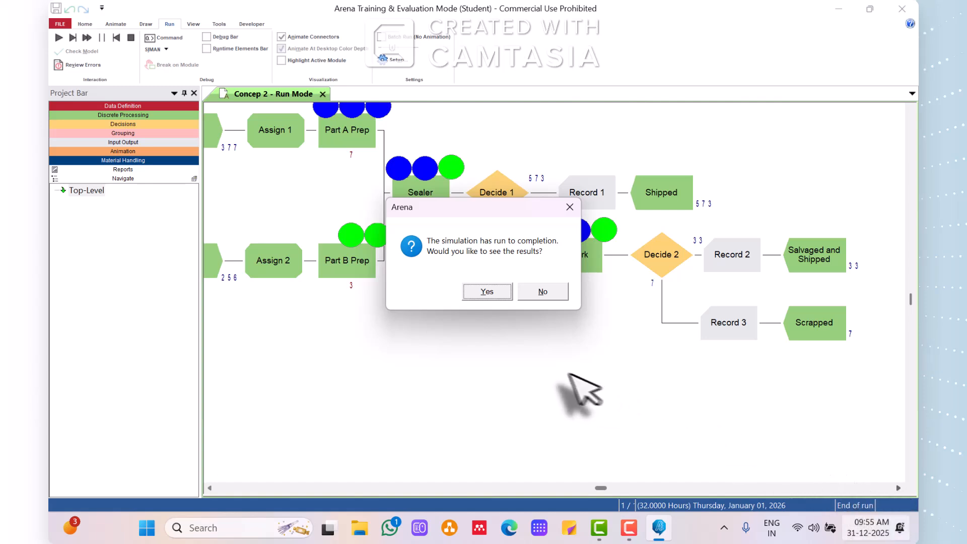
Open the simulation results in Excel and enable the workbook's active content.
click(486, 292)
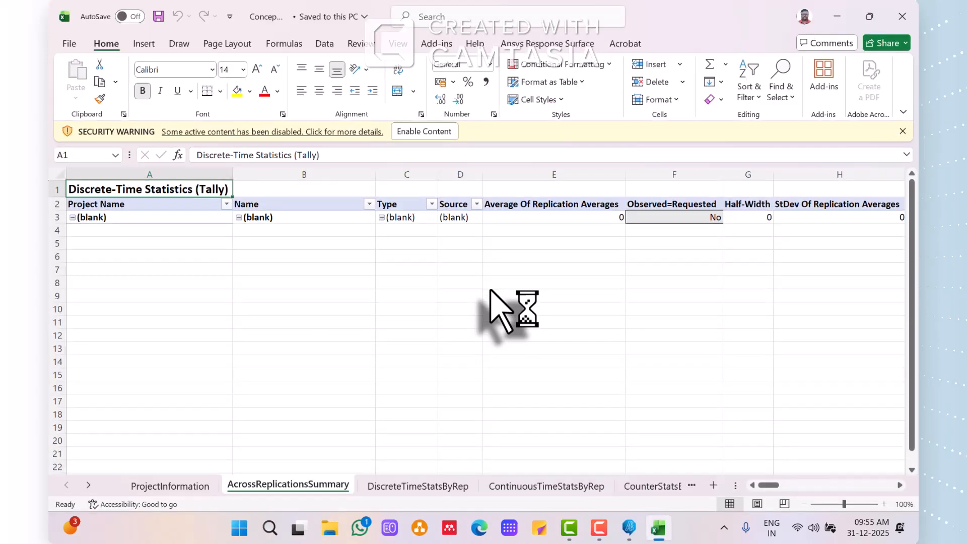
click(442, 131)
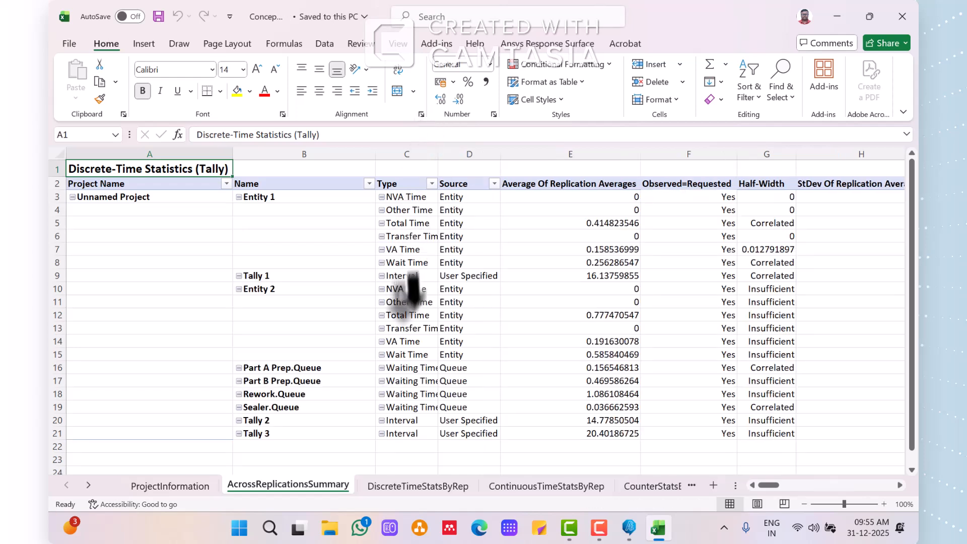
click(599, 527)
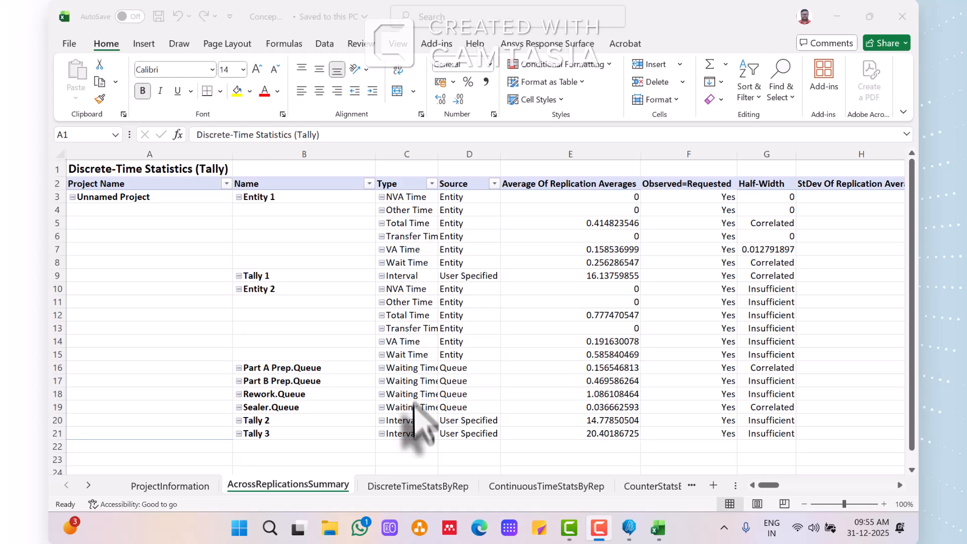
Examine the per-replication discrete-time, continuous-time, counter and output statistics sheets of the results workbook.
click(409, 492)
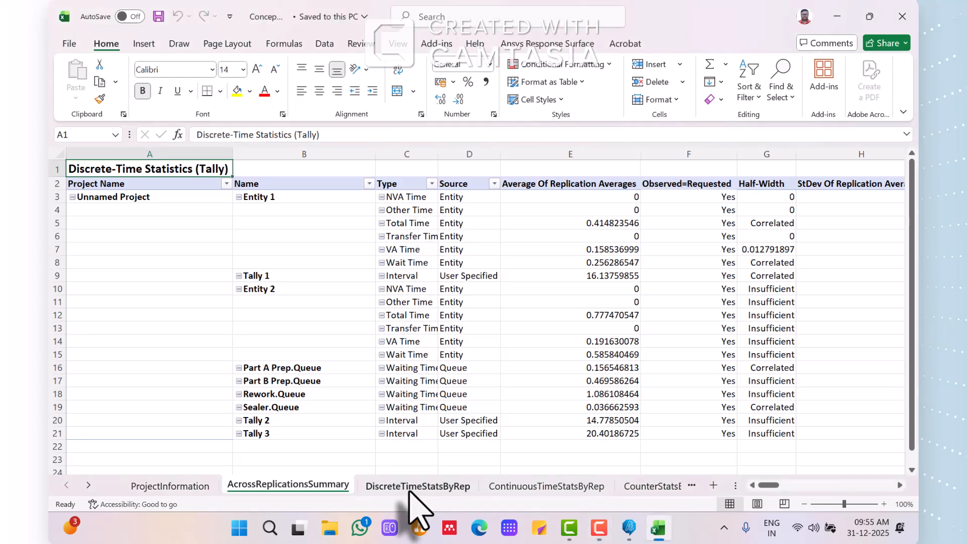
click(407, 486)
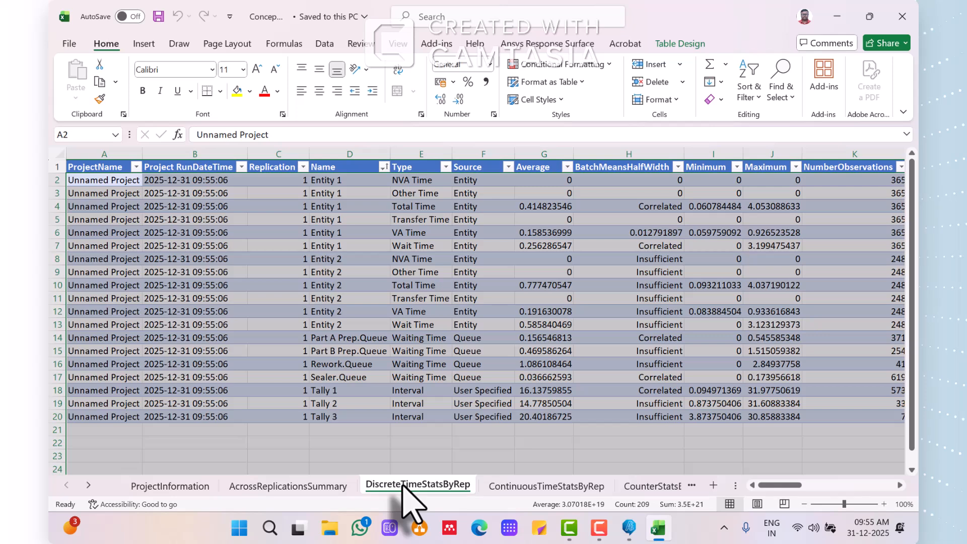
click(496, 485)
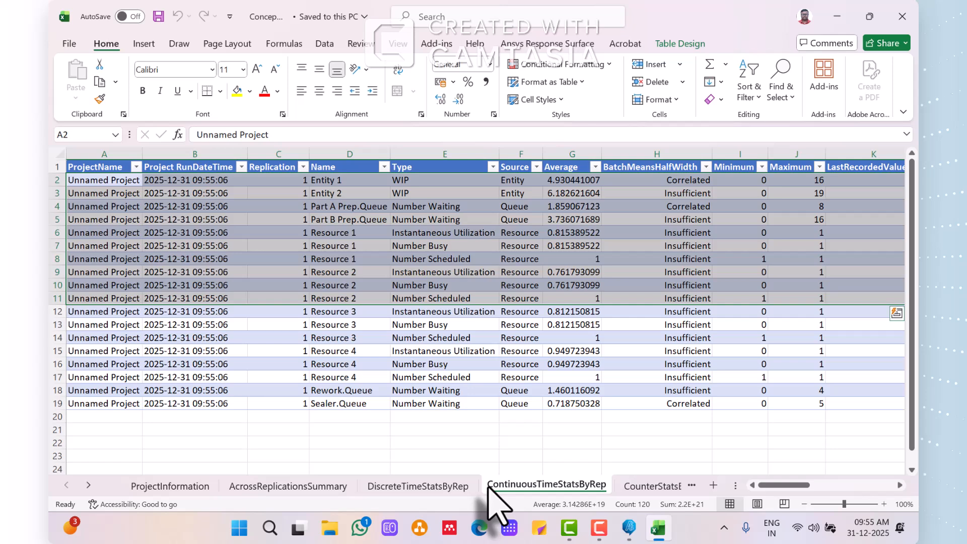
click(647, 485)
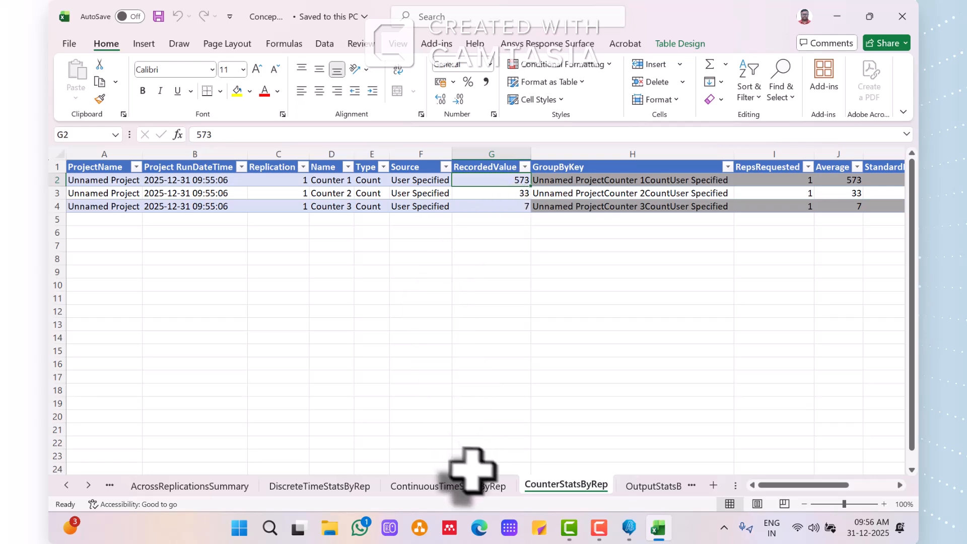
click(650, 486)
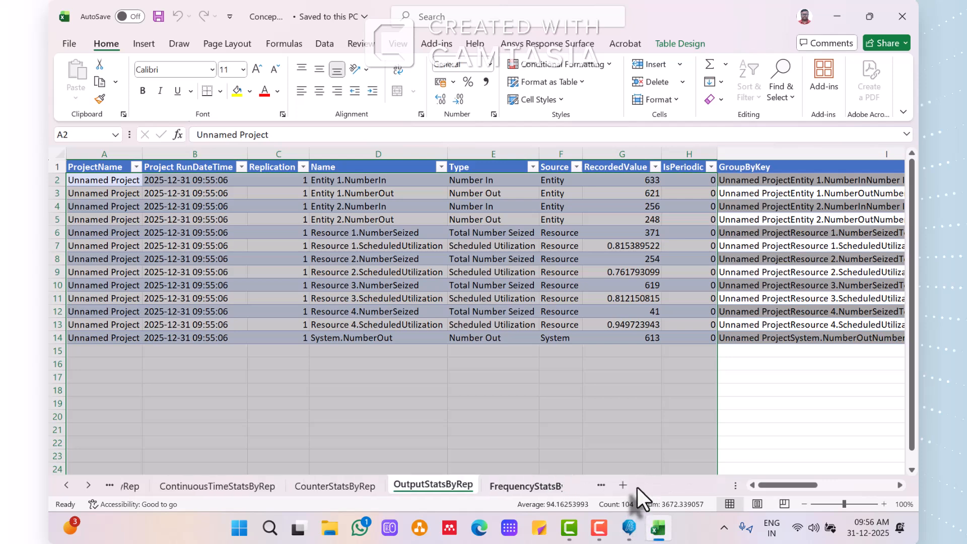
key(ctrl+Page_Down)
click(424, 484)
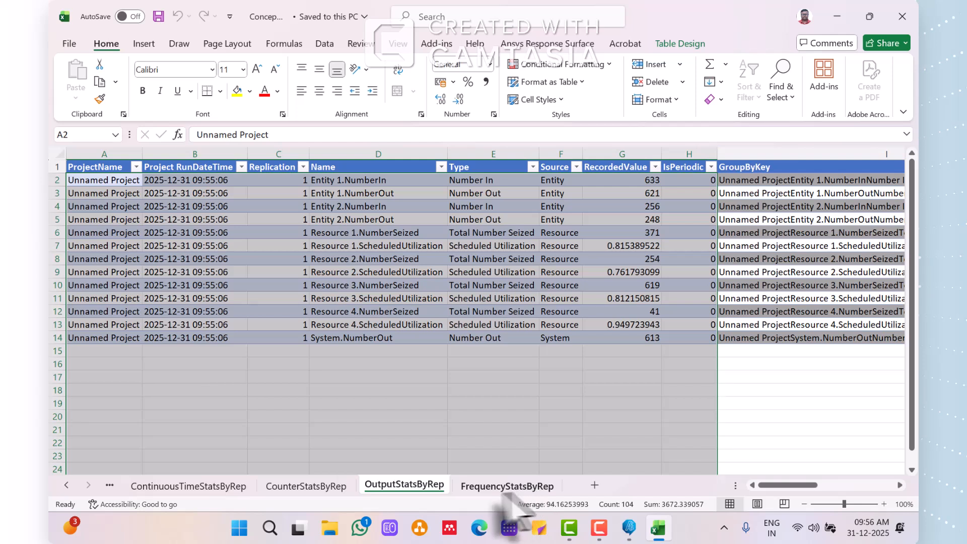
Recheck the counter statistics, and examine the Part A Prep and Part B Prep queue rows in the continuous-time statistics.
click(320, 487)
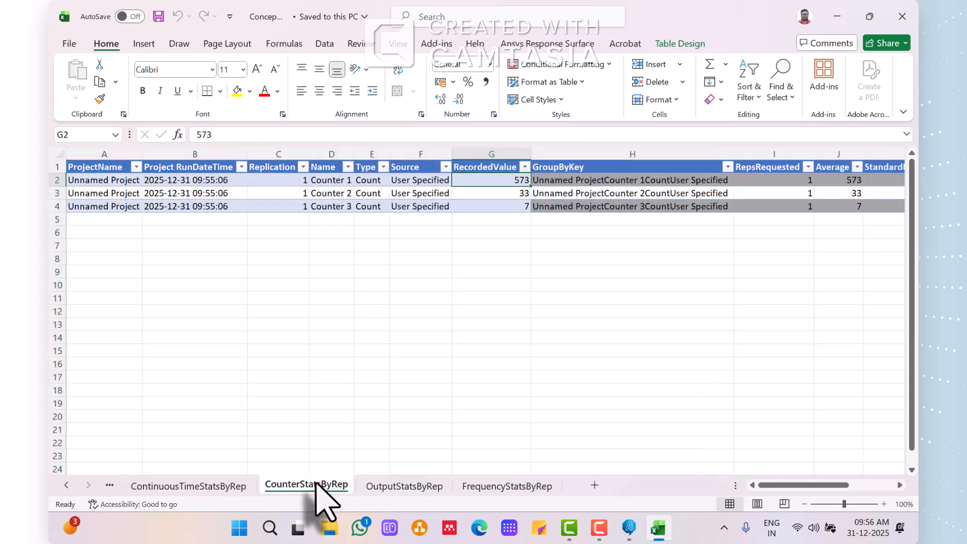
click(229, 485)
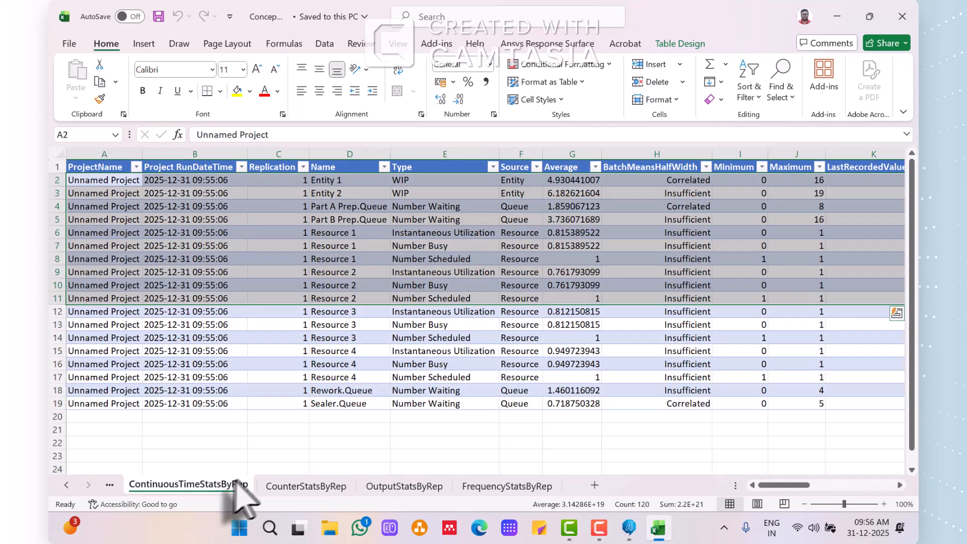
click(370, 208)
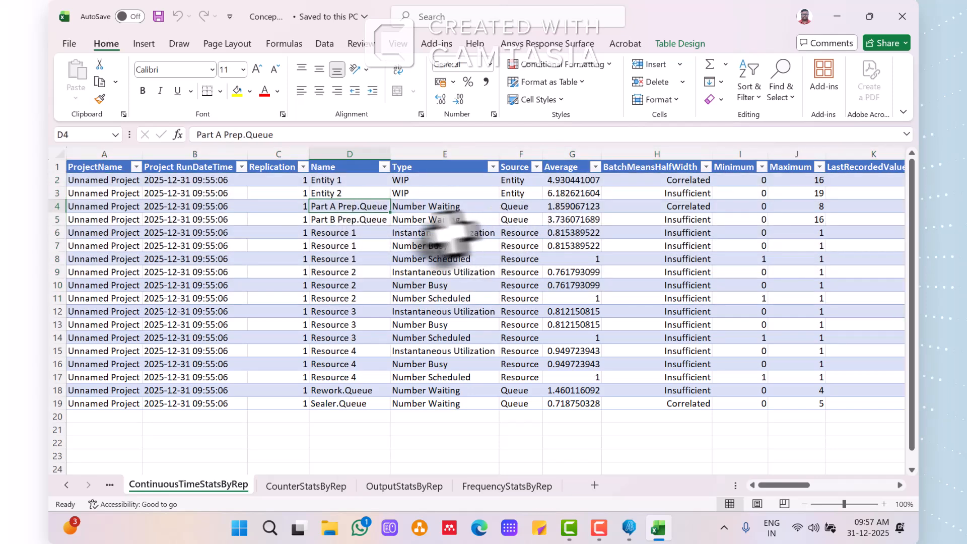
click(361, 220)
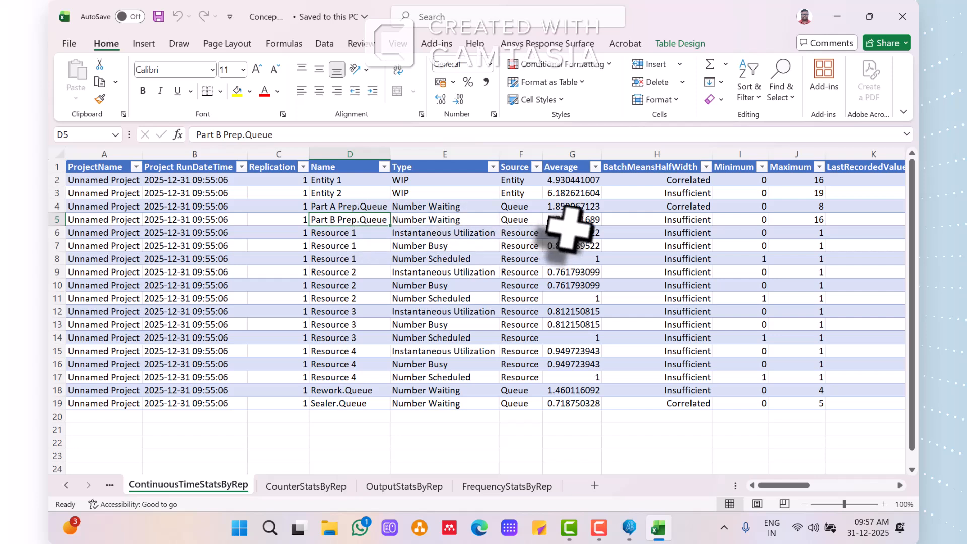